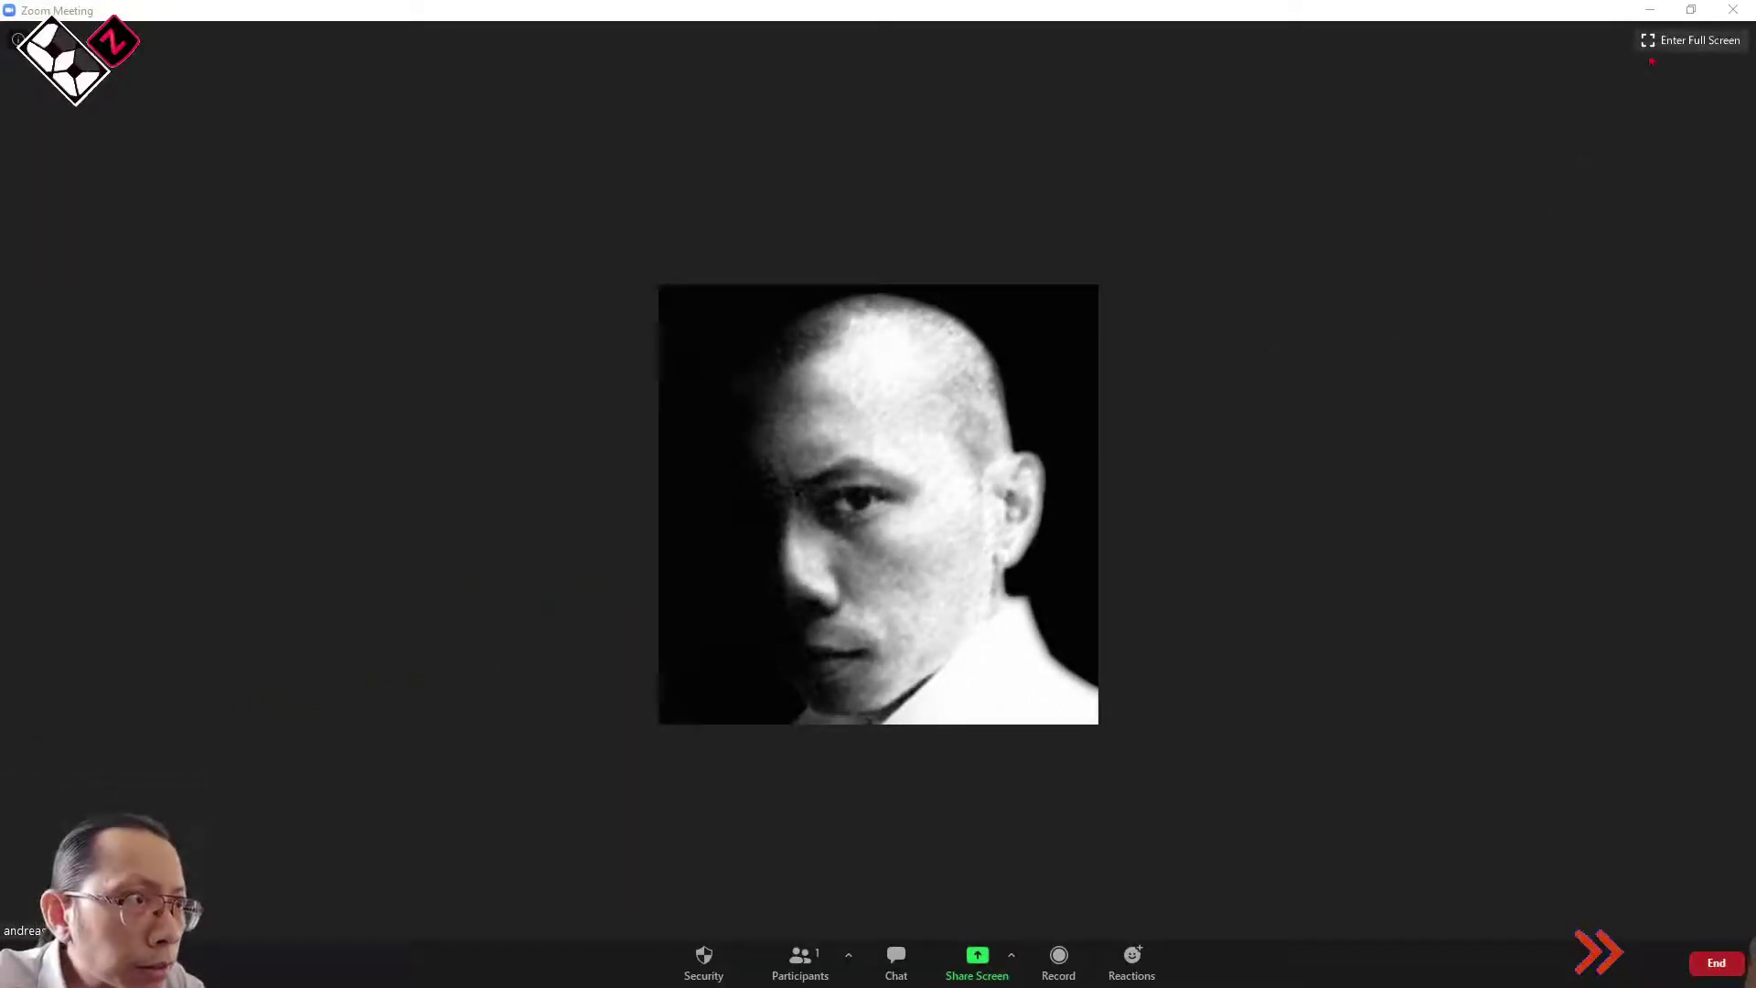
Step: Minimize the Zoom meeting and open the OBS Studio download page from the Google search results
click(1649, 10)
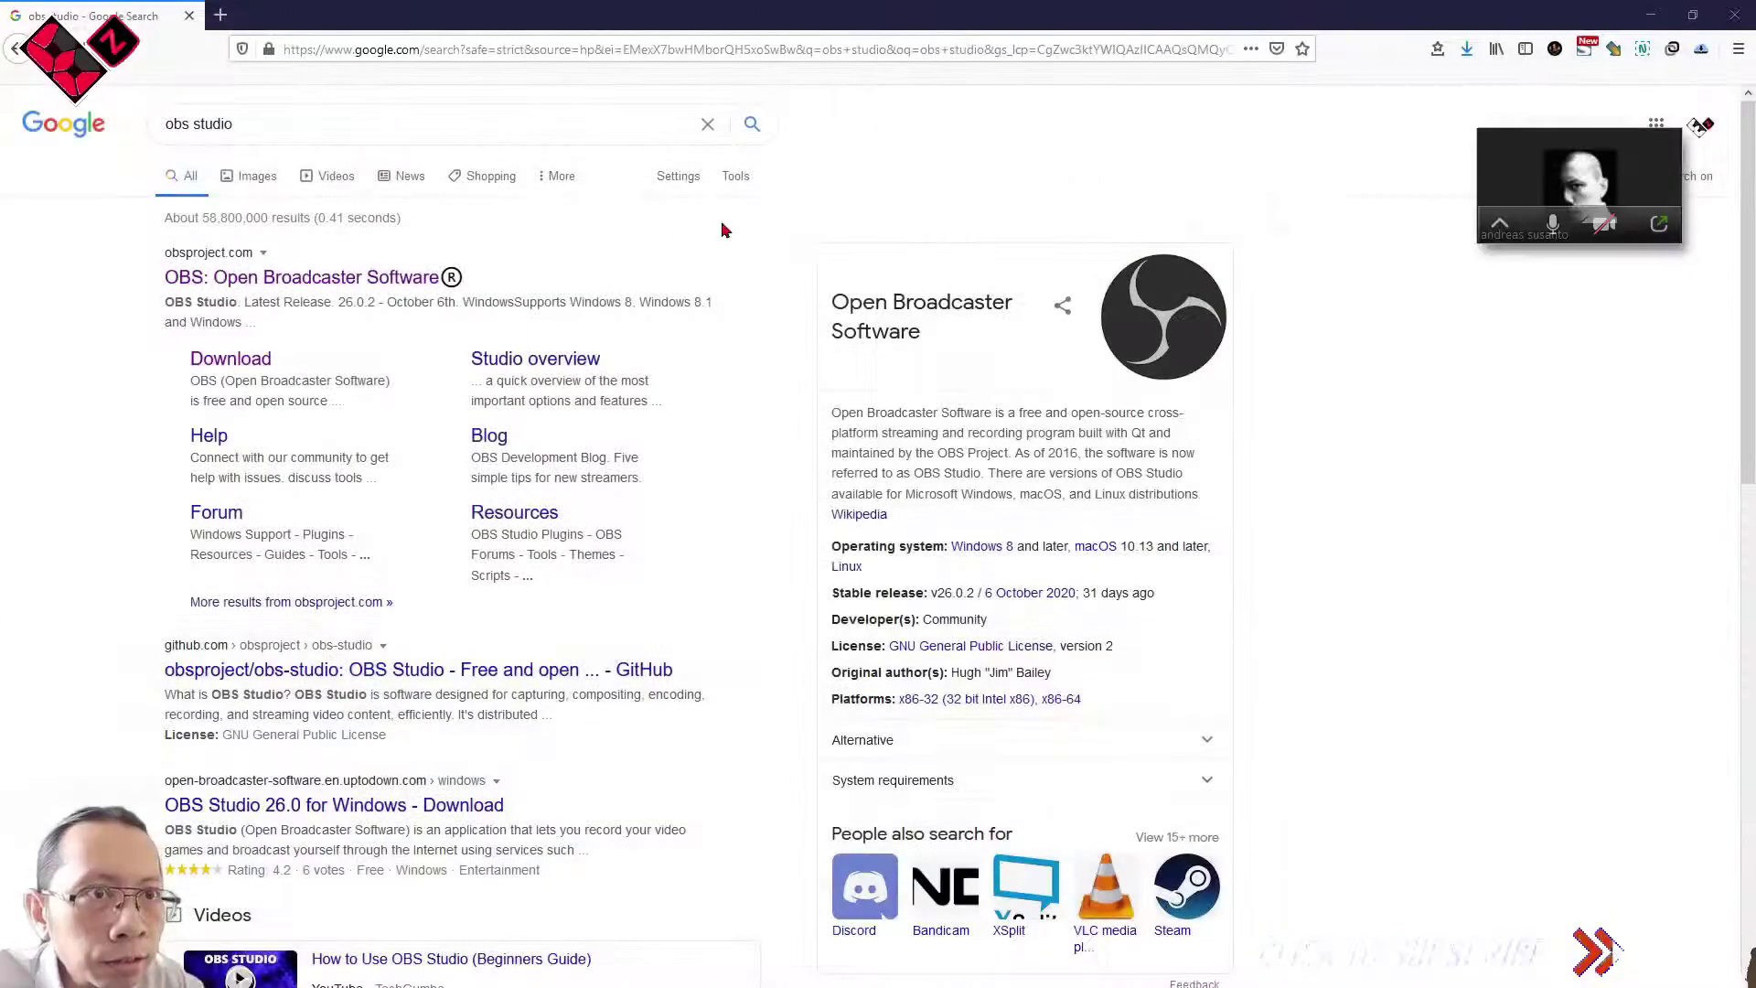
drag(235, 125, 152, 128)
click(87, 210)
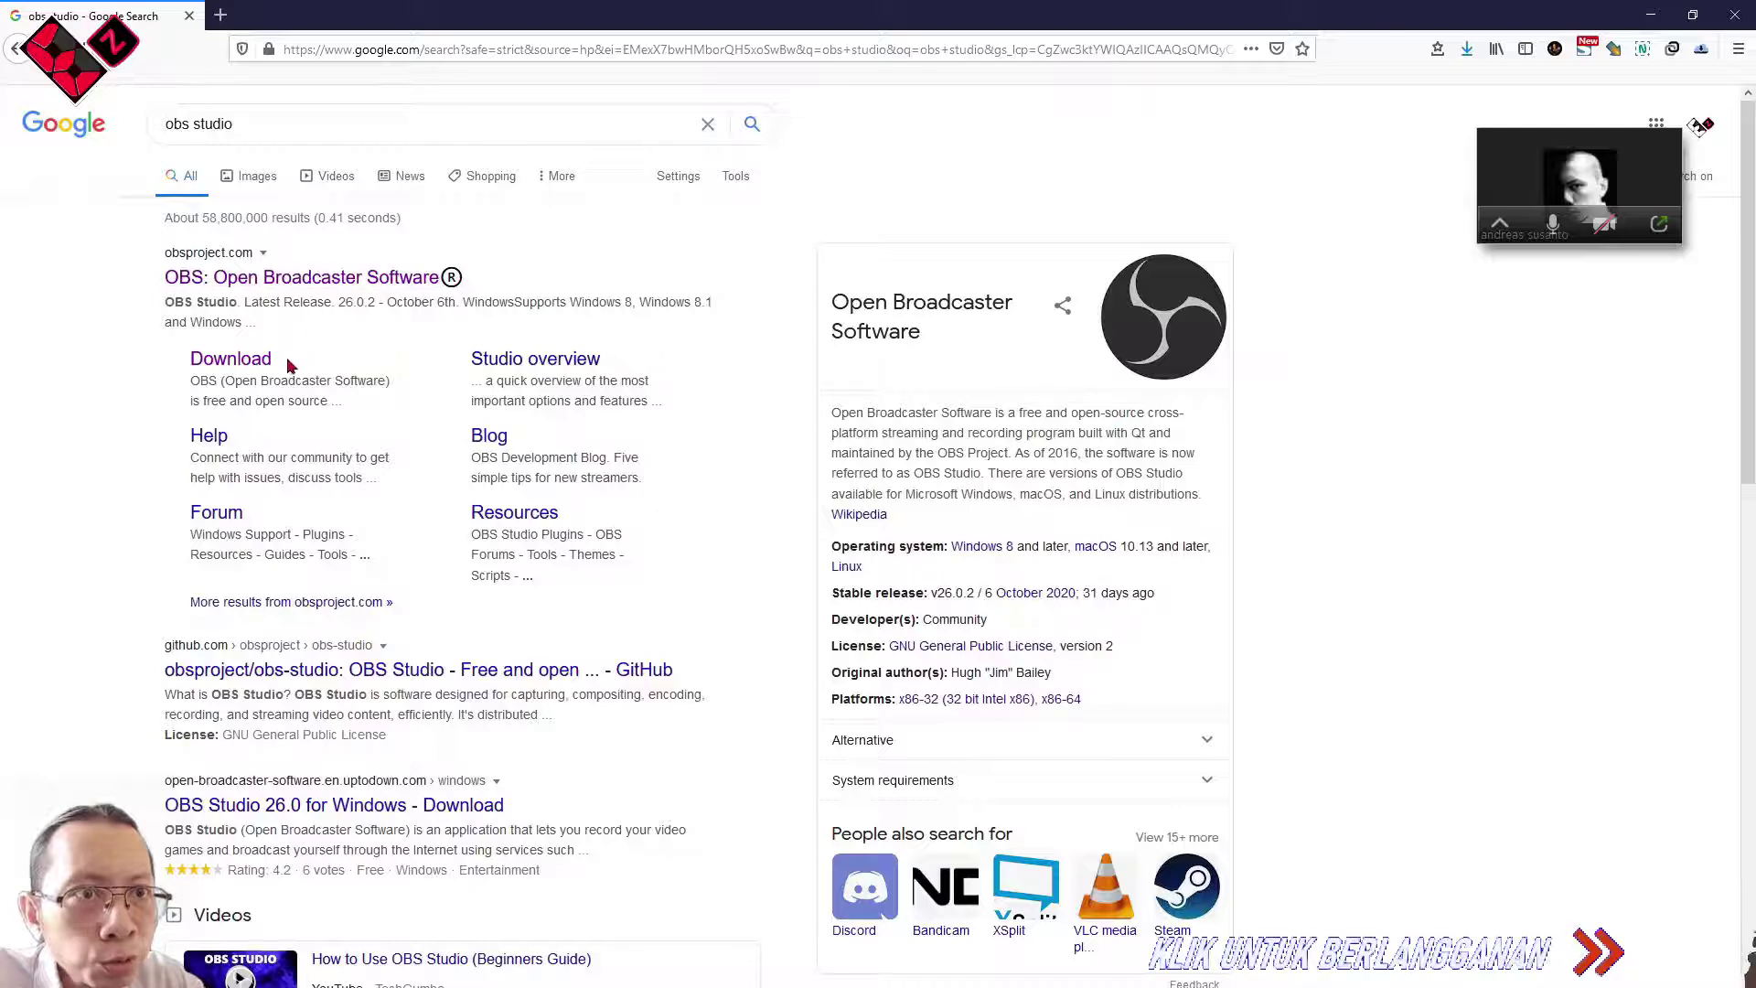
click(259, 371)
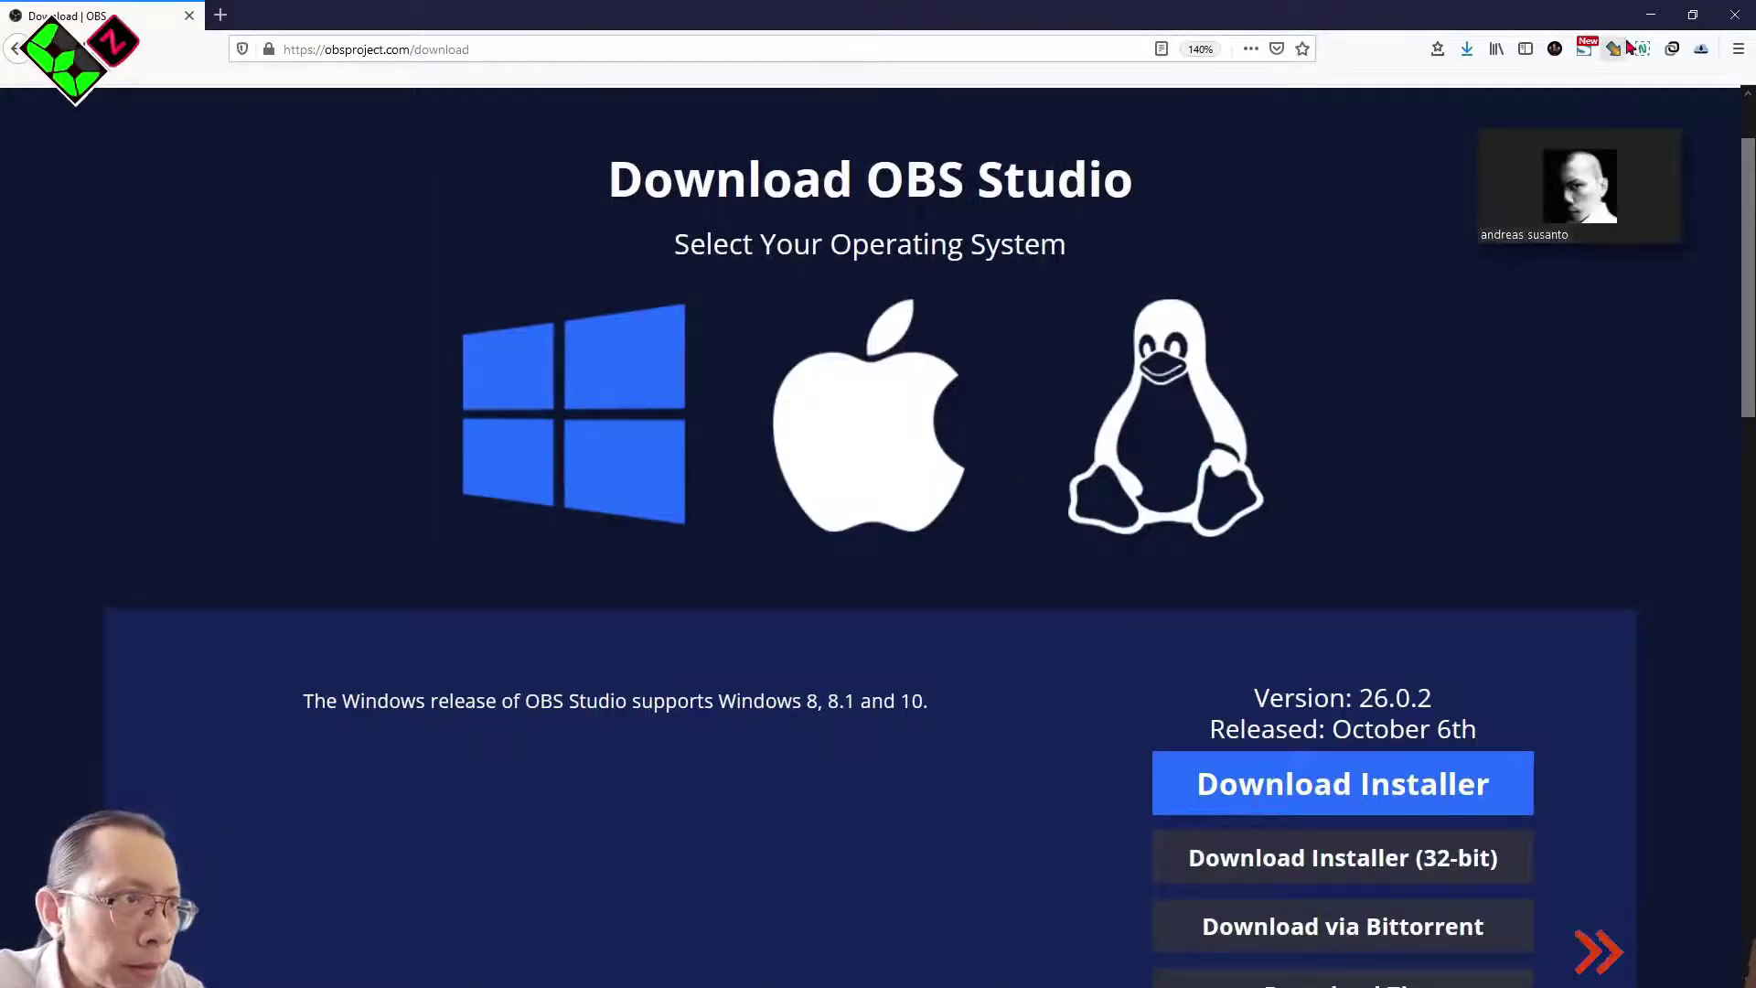
Step: Minimize the browser to switch to OBS Studio and move its window to the middle of the desktop
click(1650, 19)
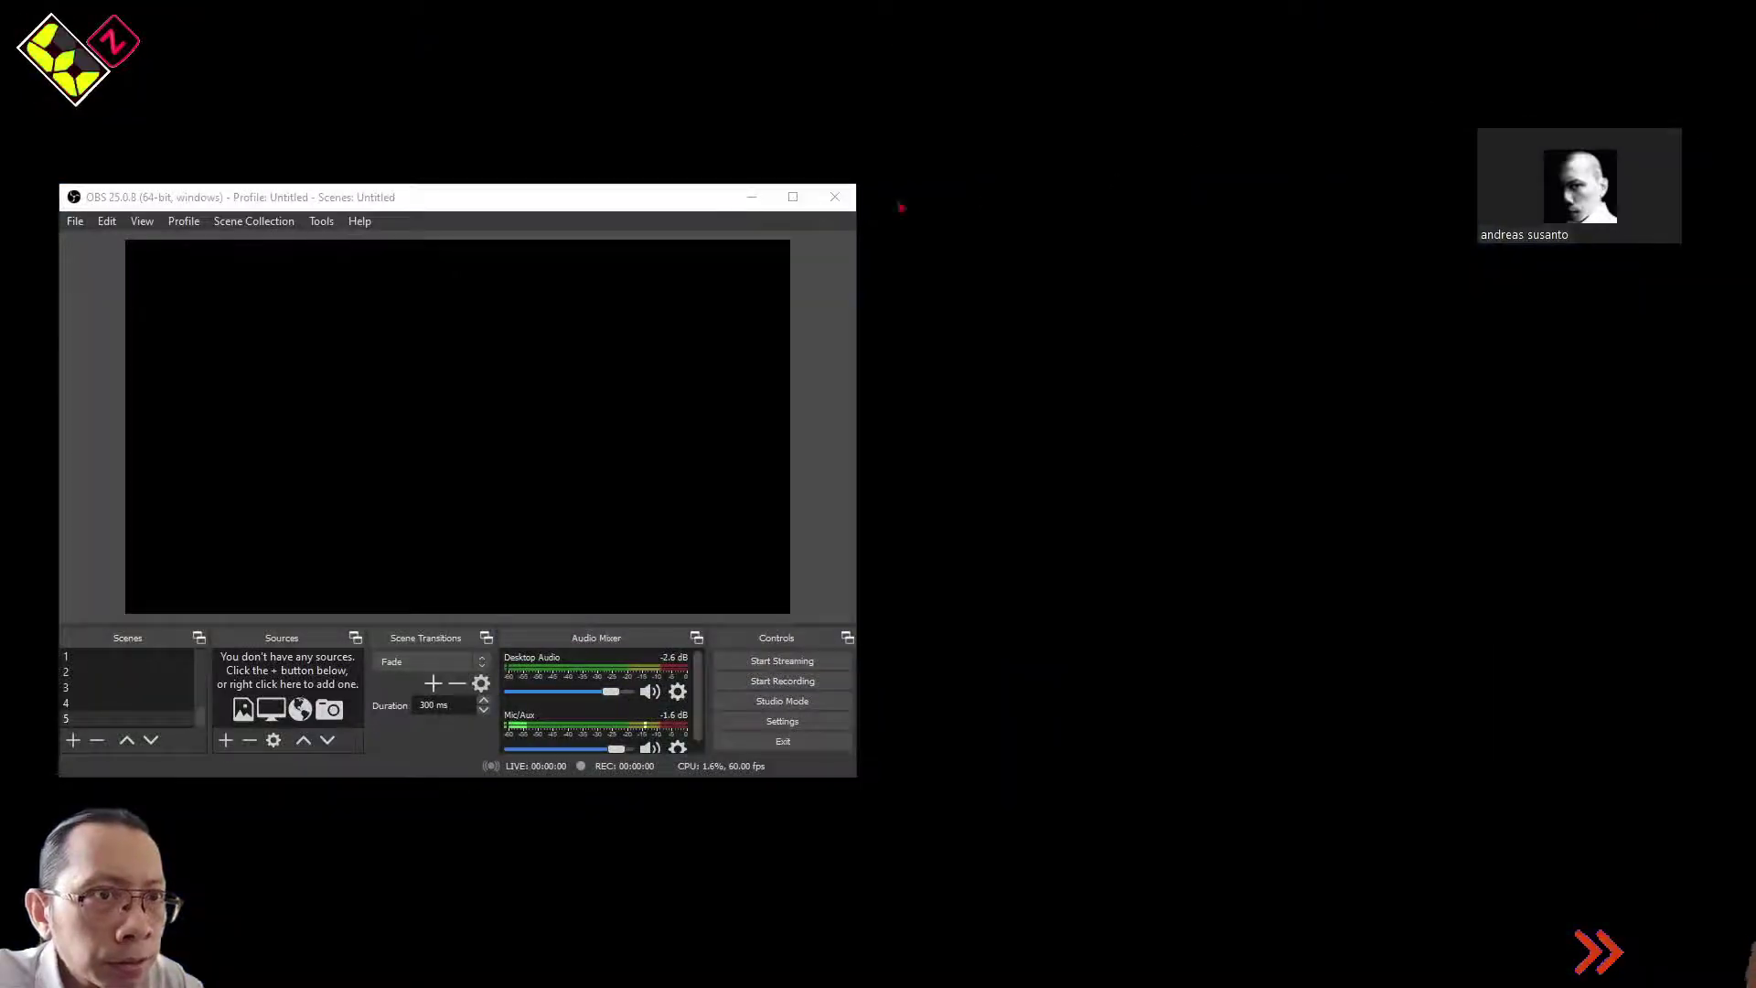
drag(546, 217, 863, 128)
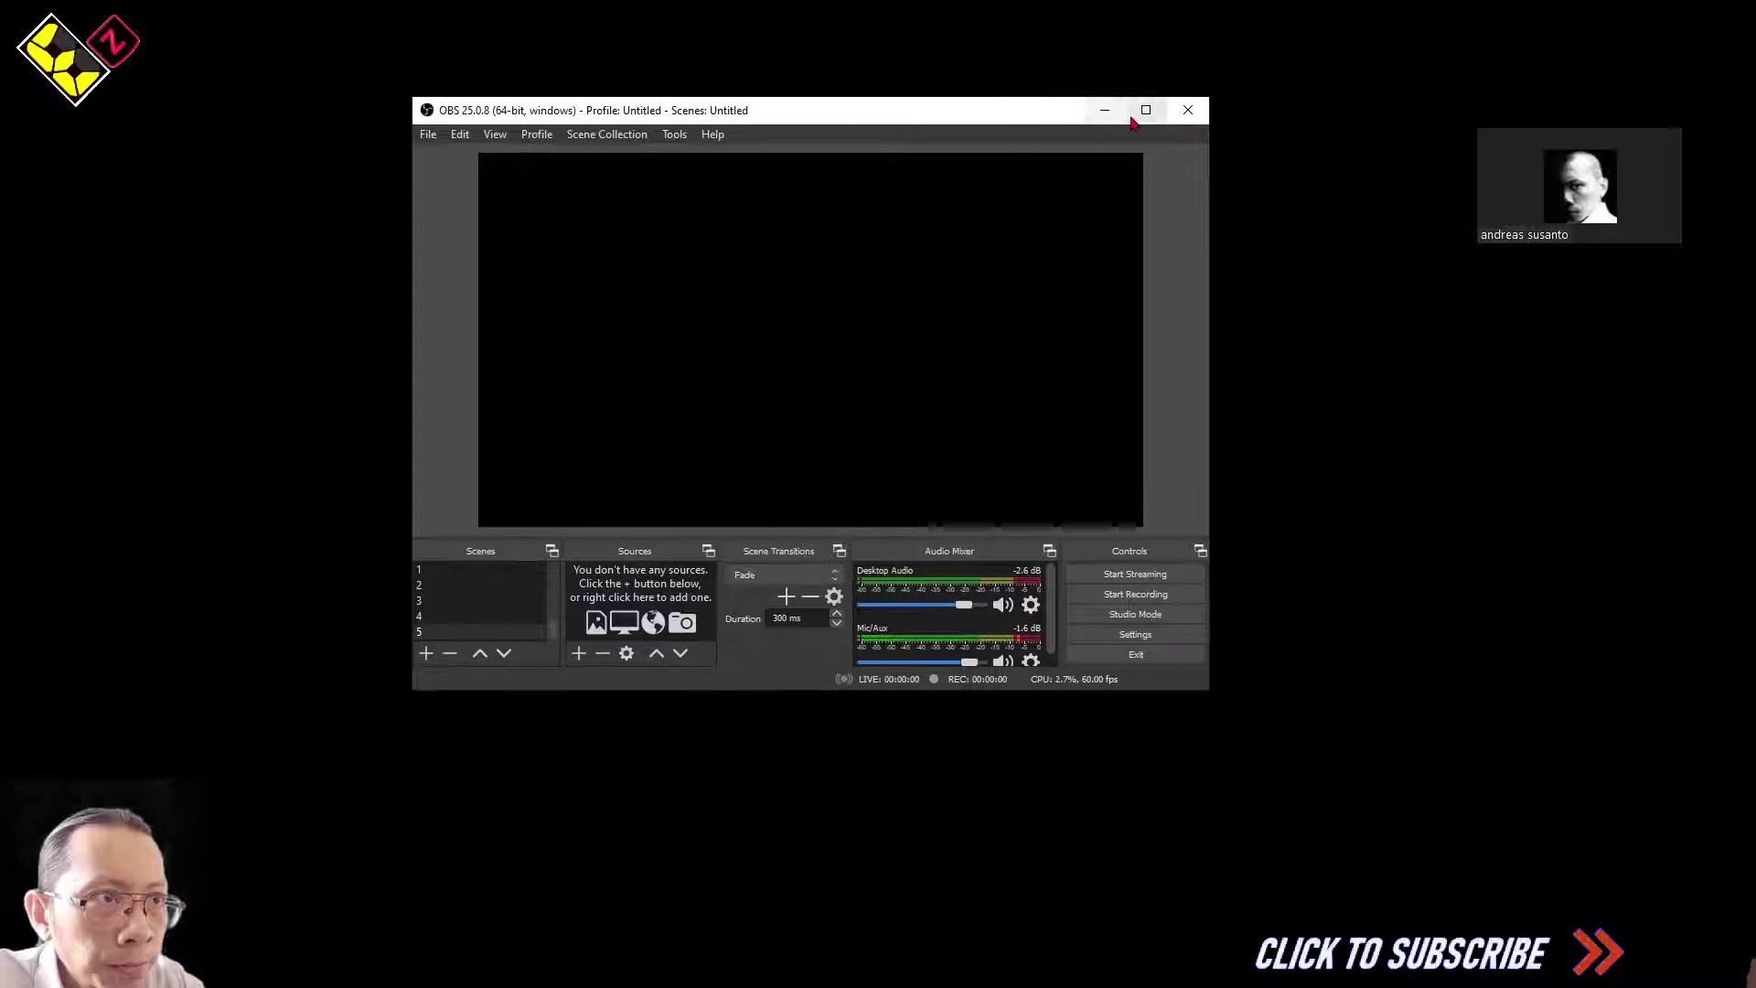
click(1144, 109)
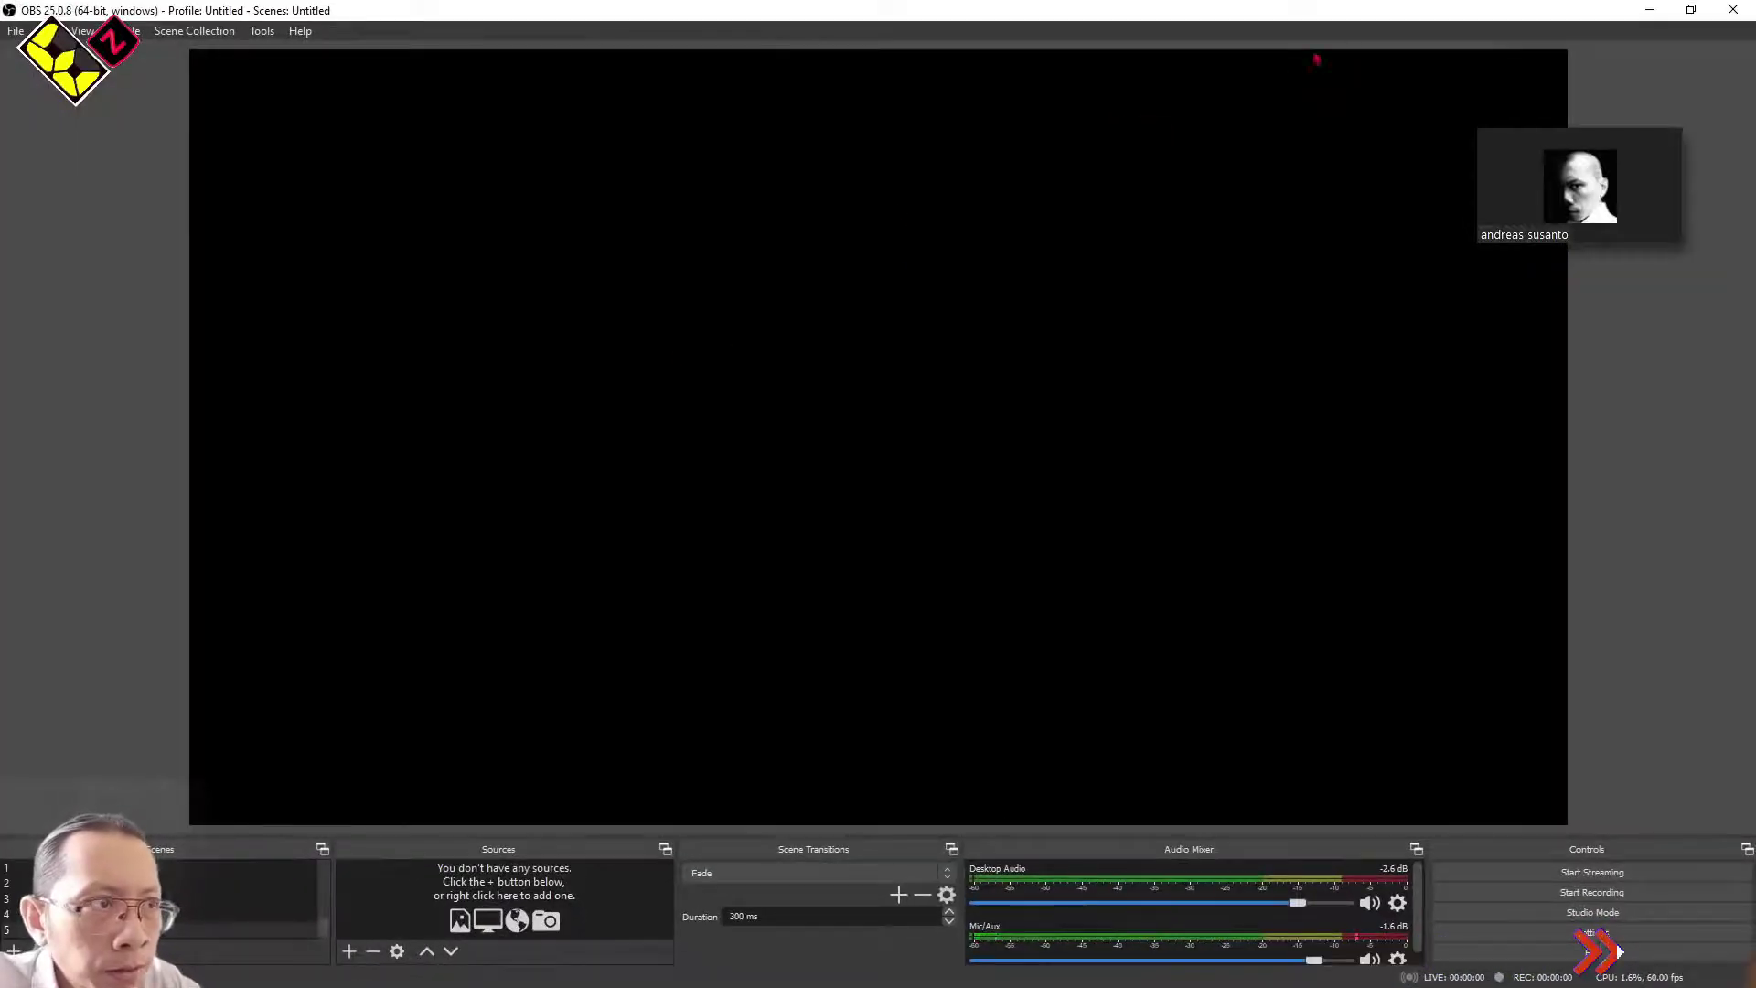
click(1691, 9)
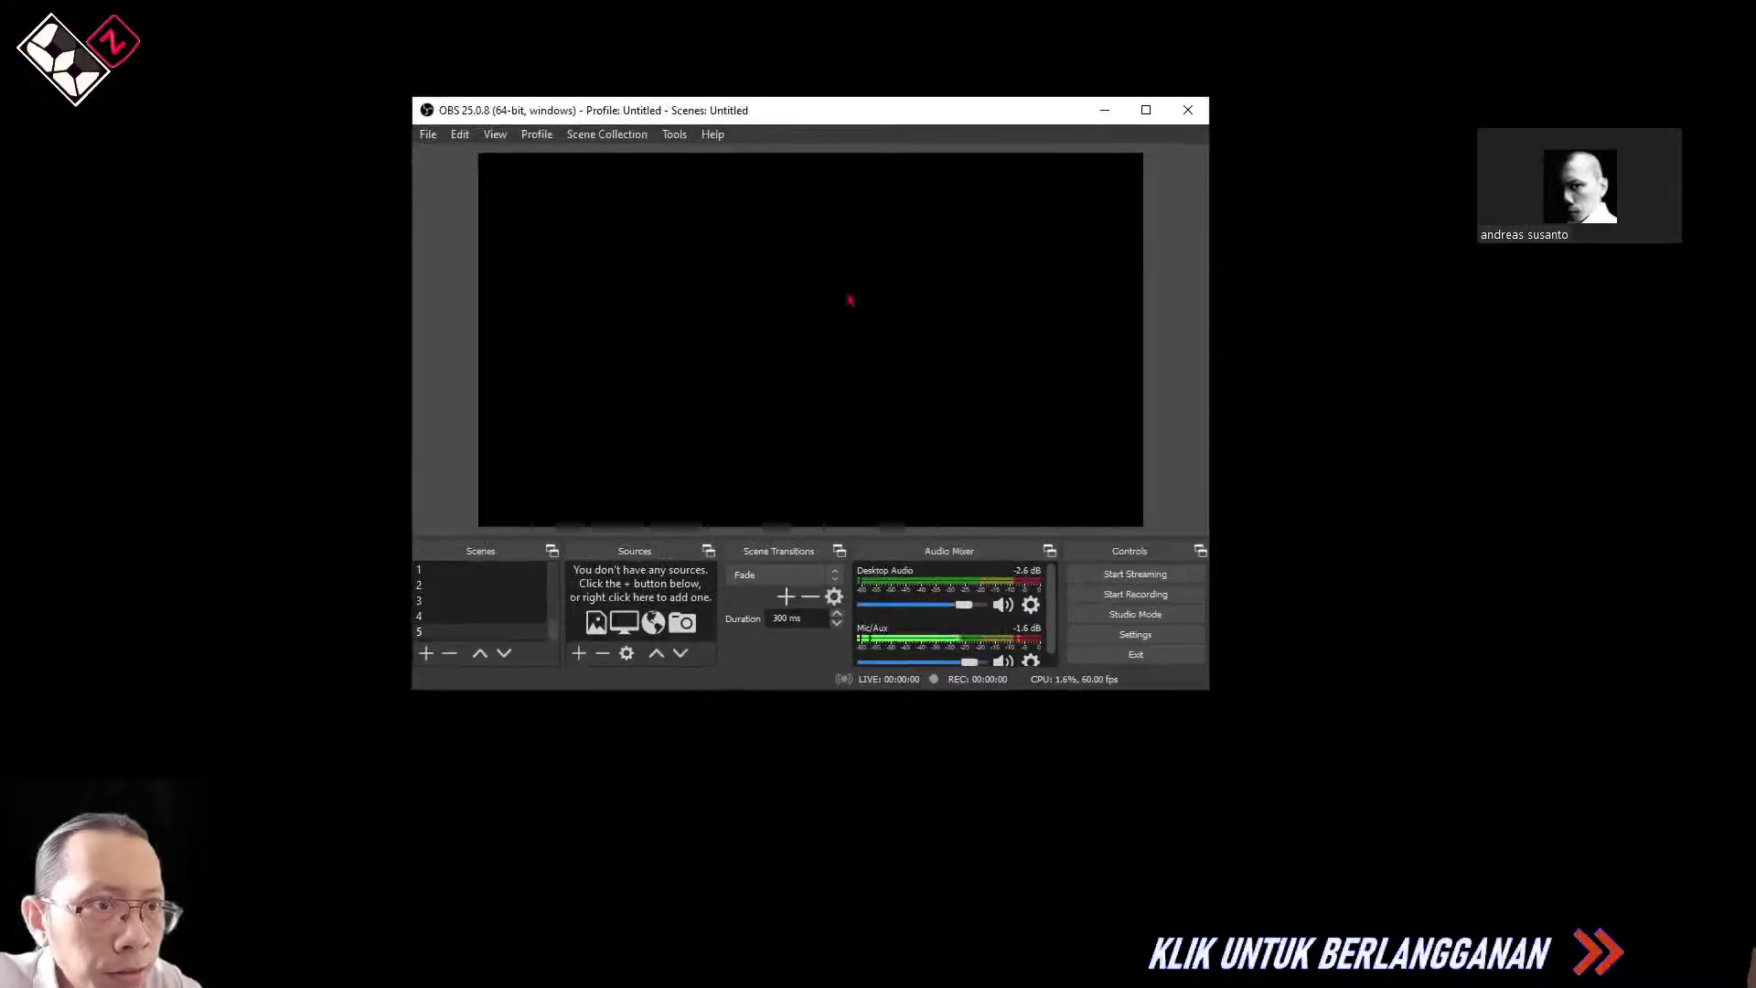
Step: Add a new scene named "rekam meeting"
click(512, 575)
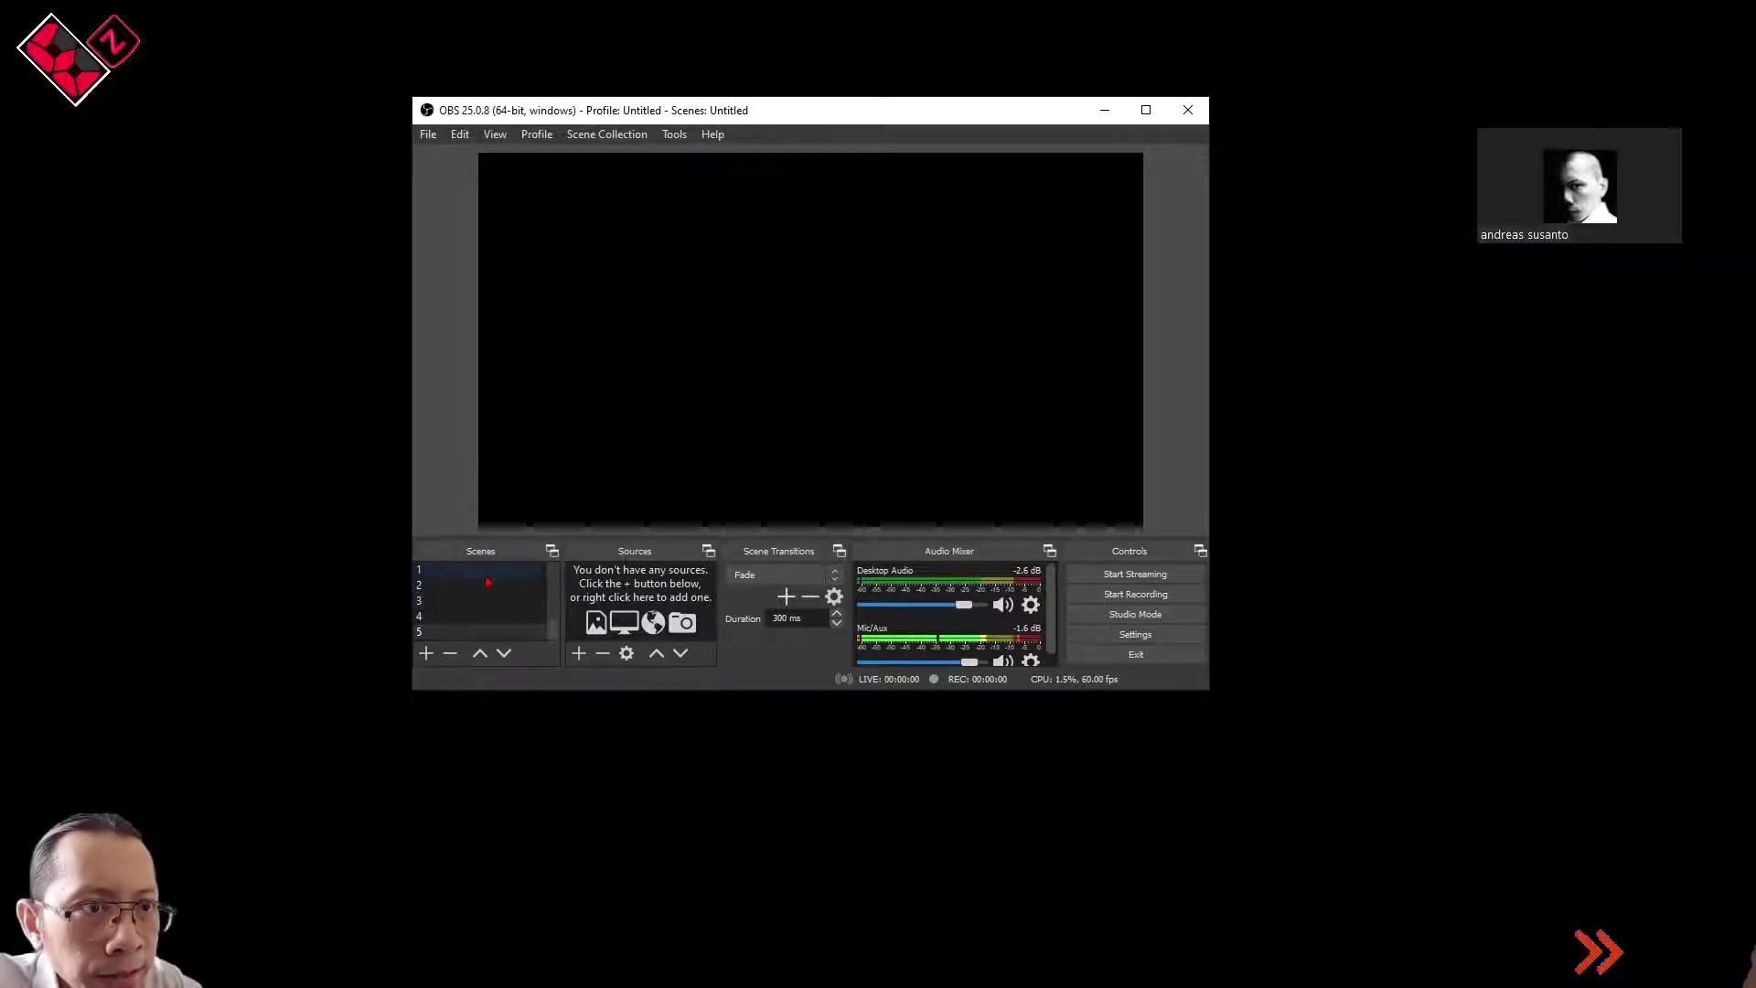
click(485, 619)
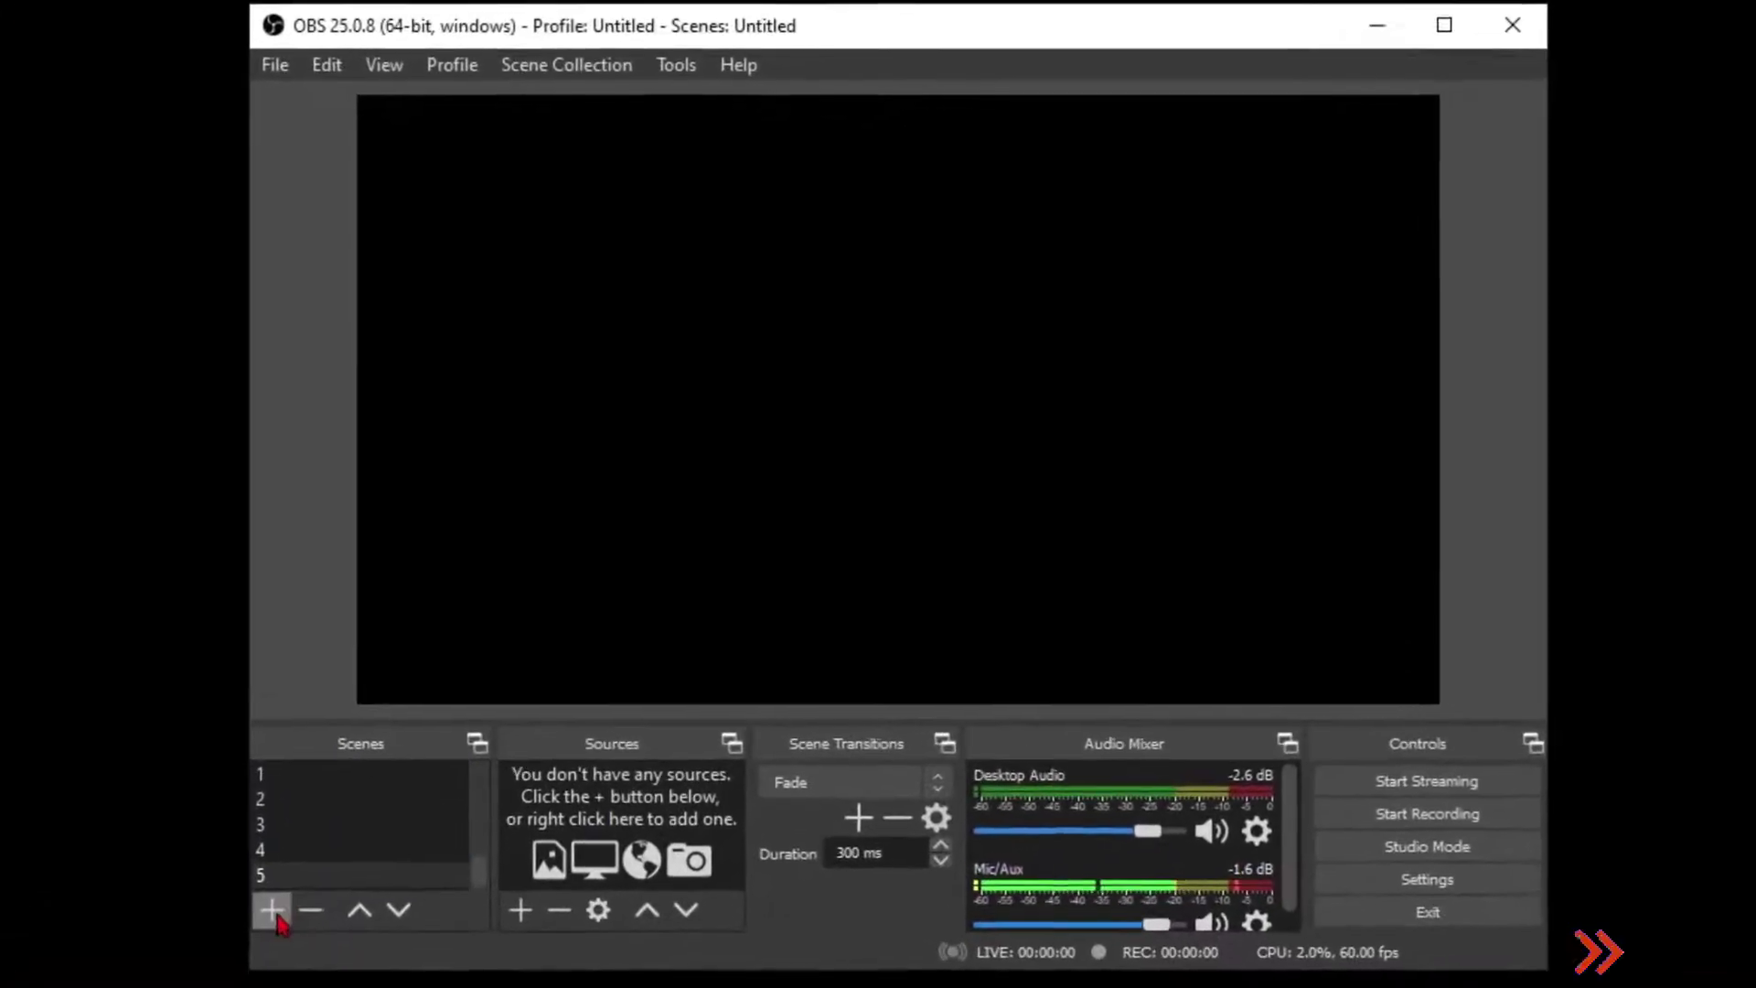
click(272, 911)
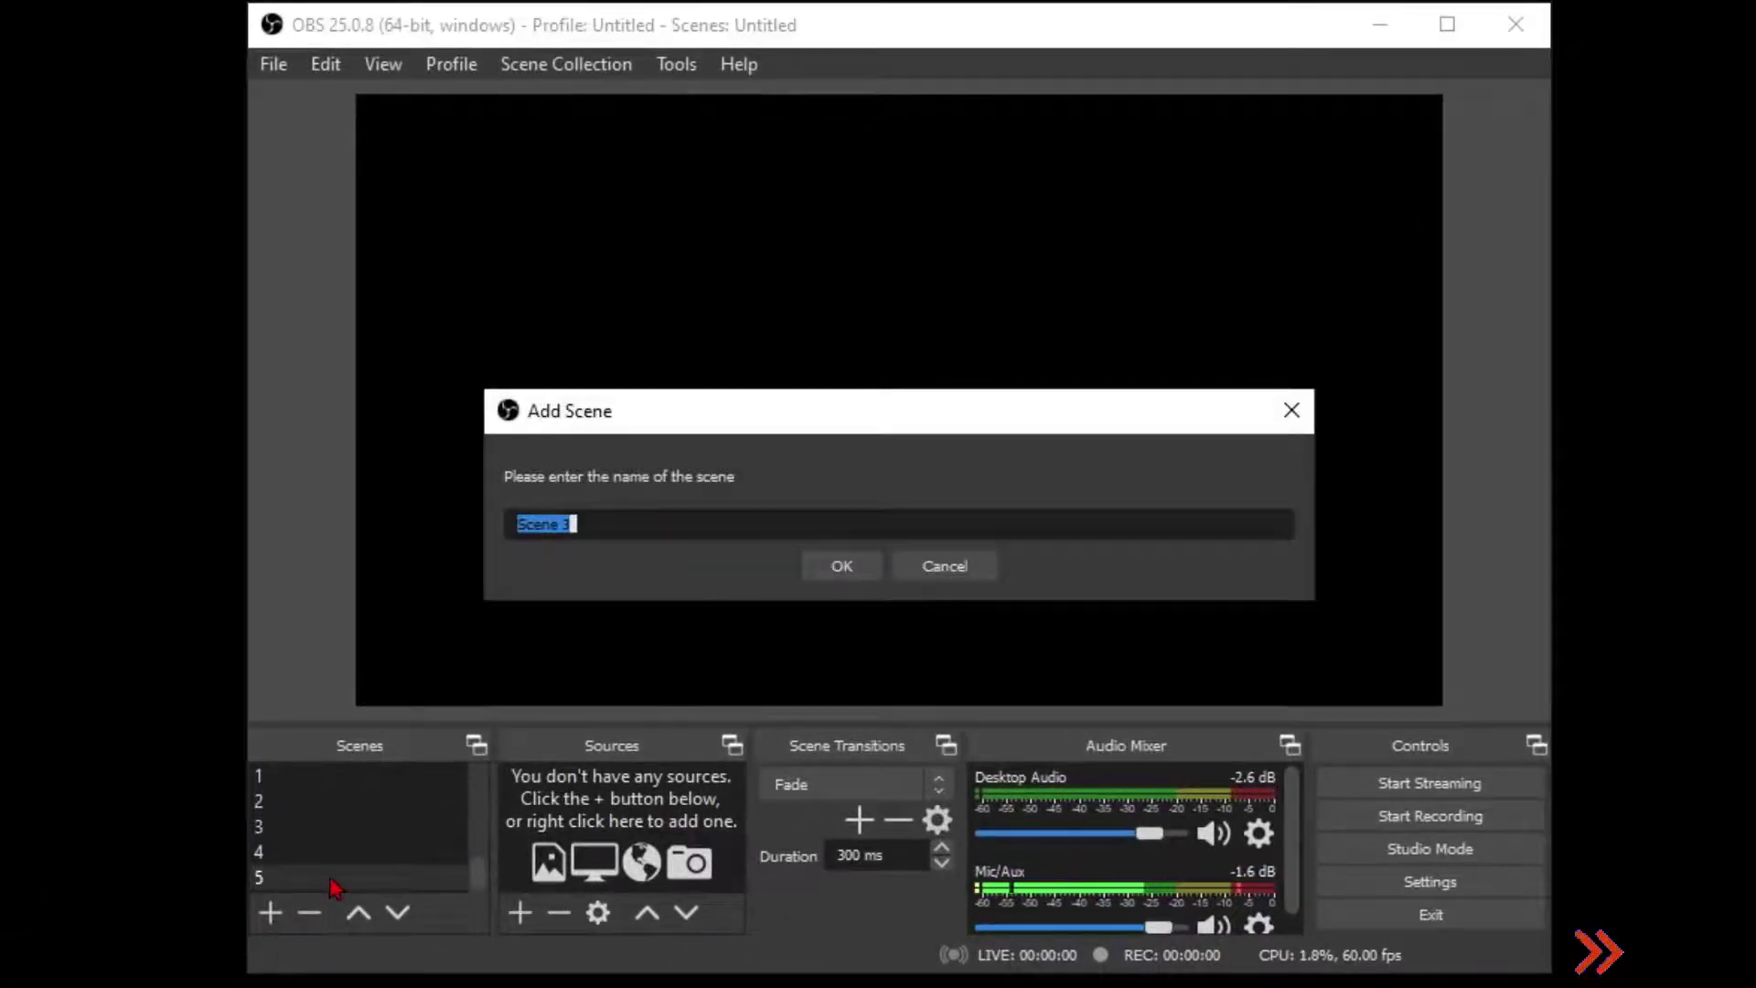
text(rekam )
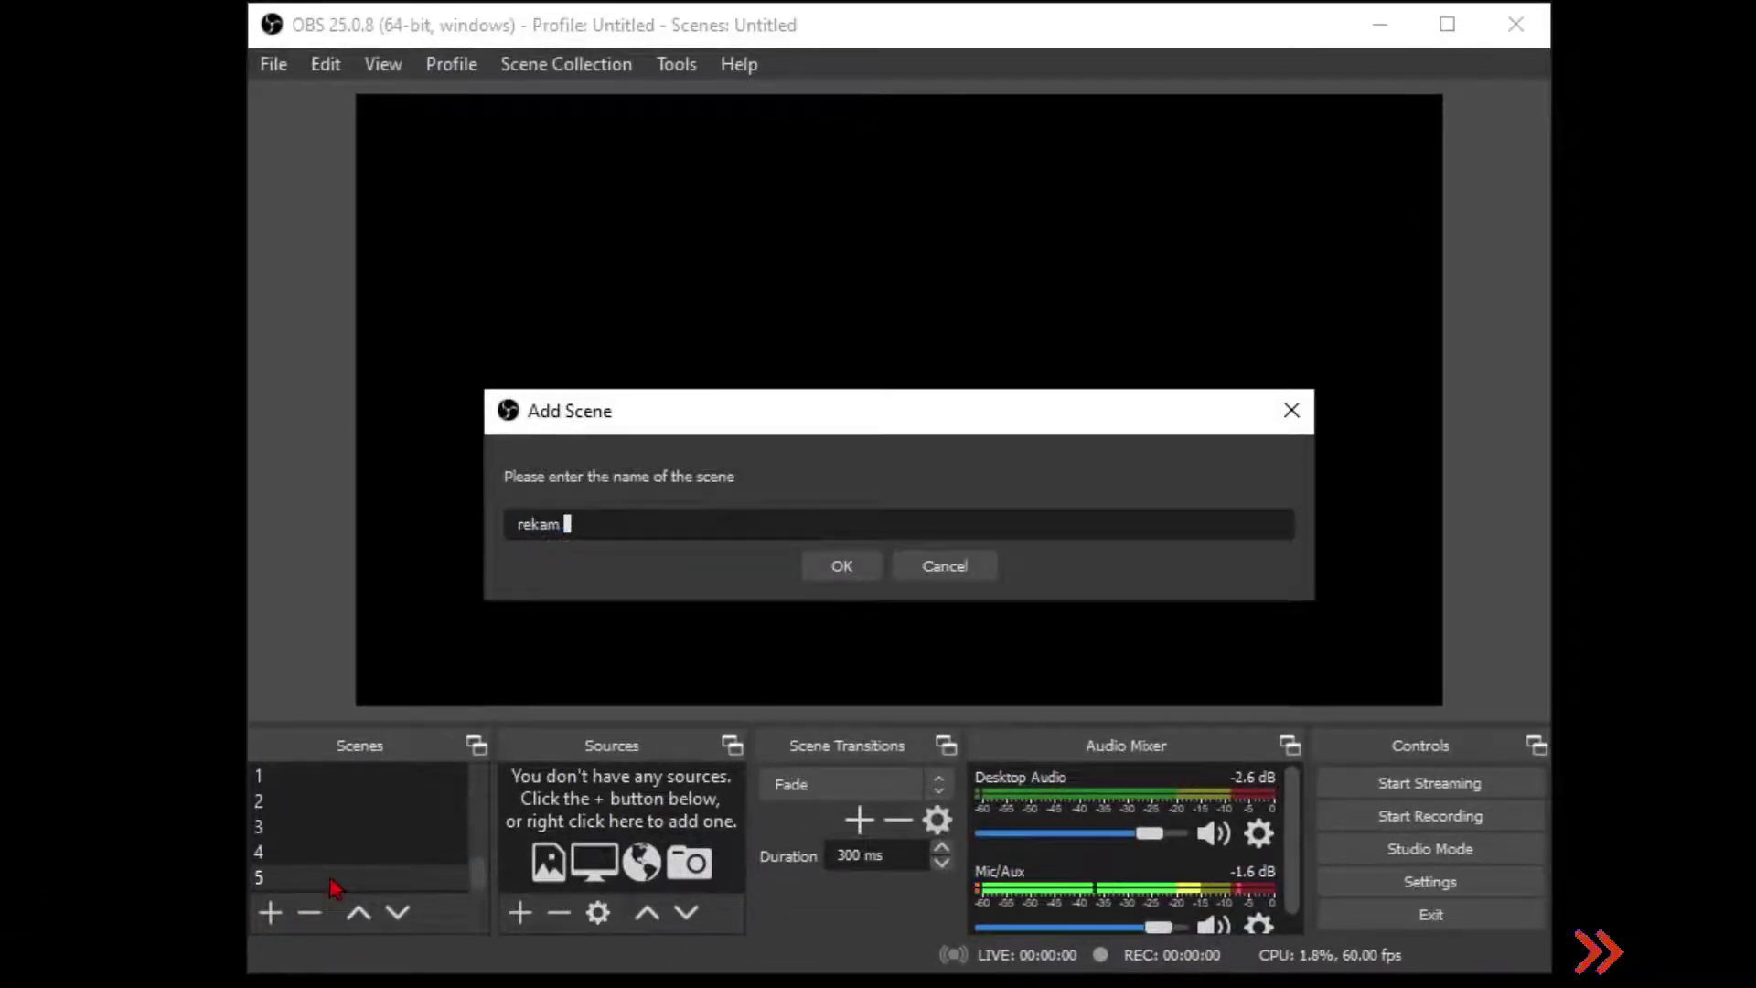
text(meeting)
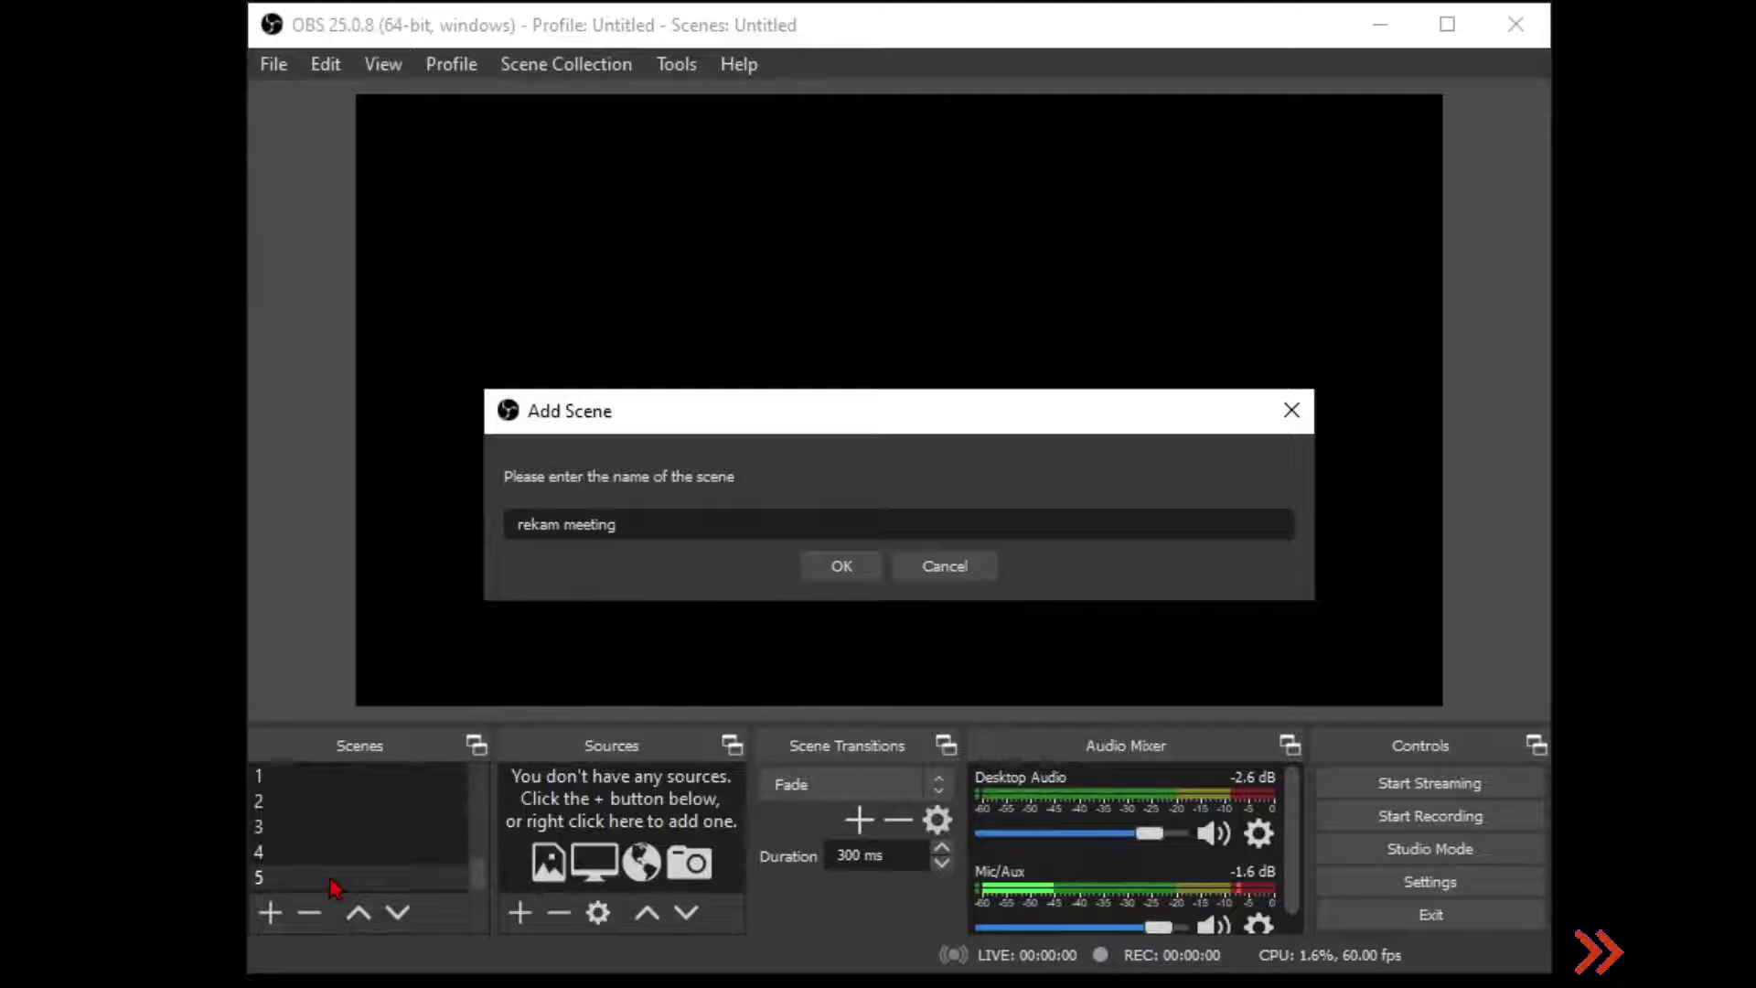
click(841, 565)
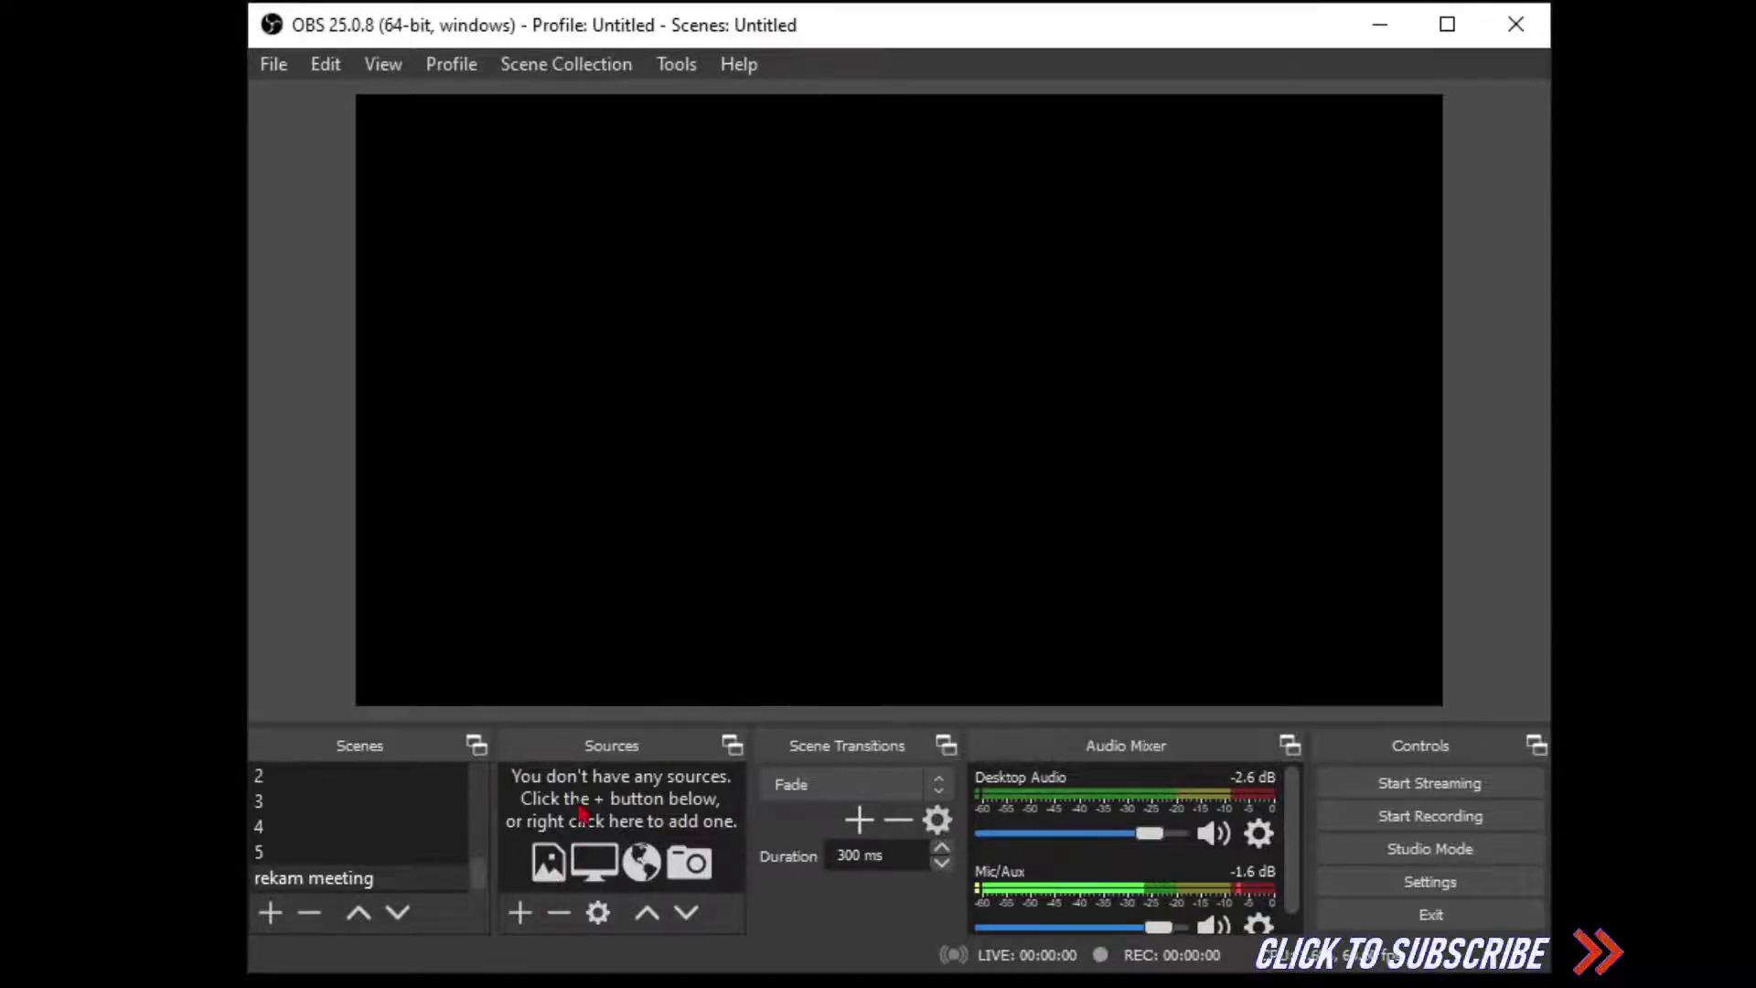
Step: Add a new Window Capture source named "zoom meeting" to the rekam meeting scene
click(519, 914)
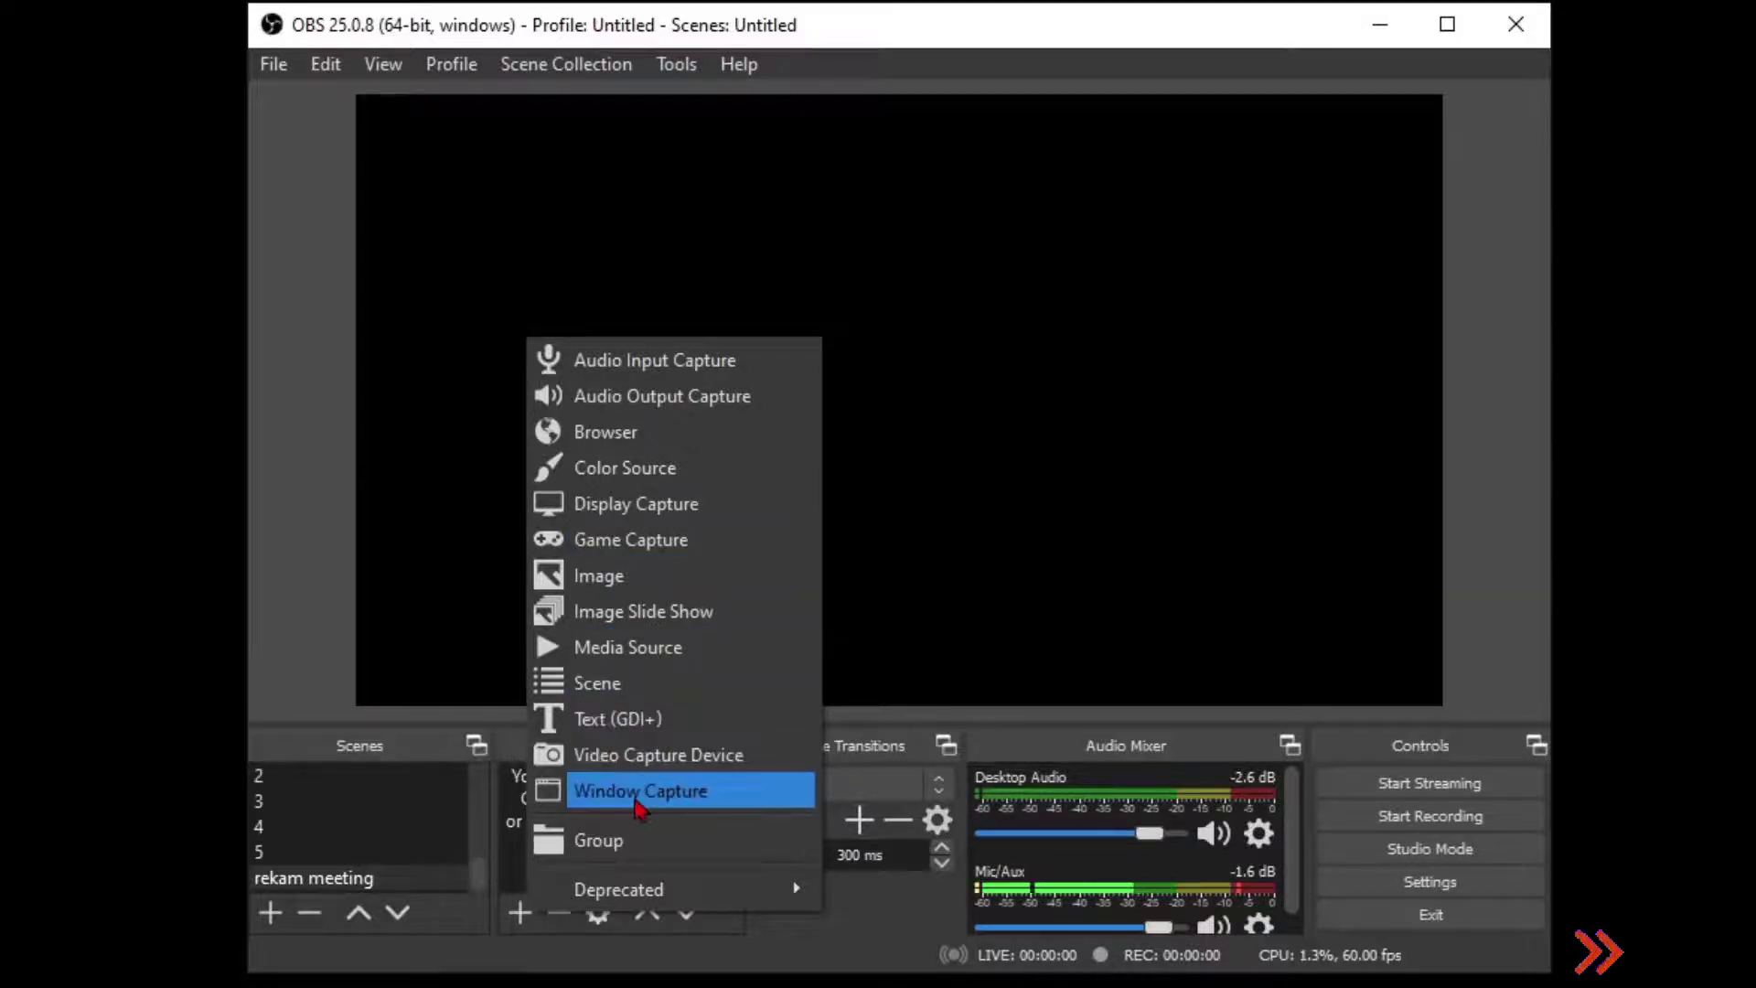
click(637, 792)
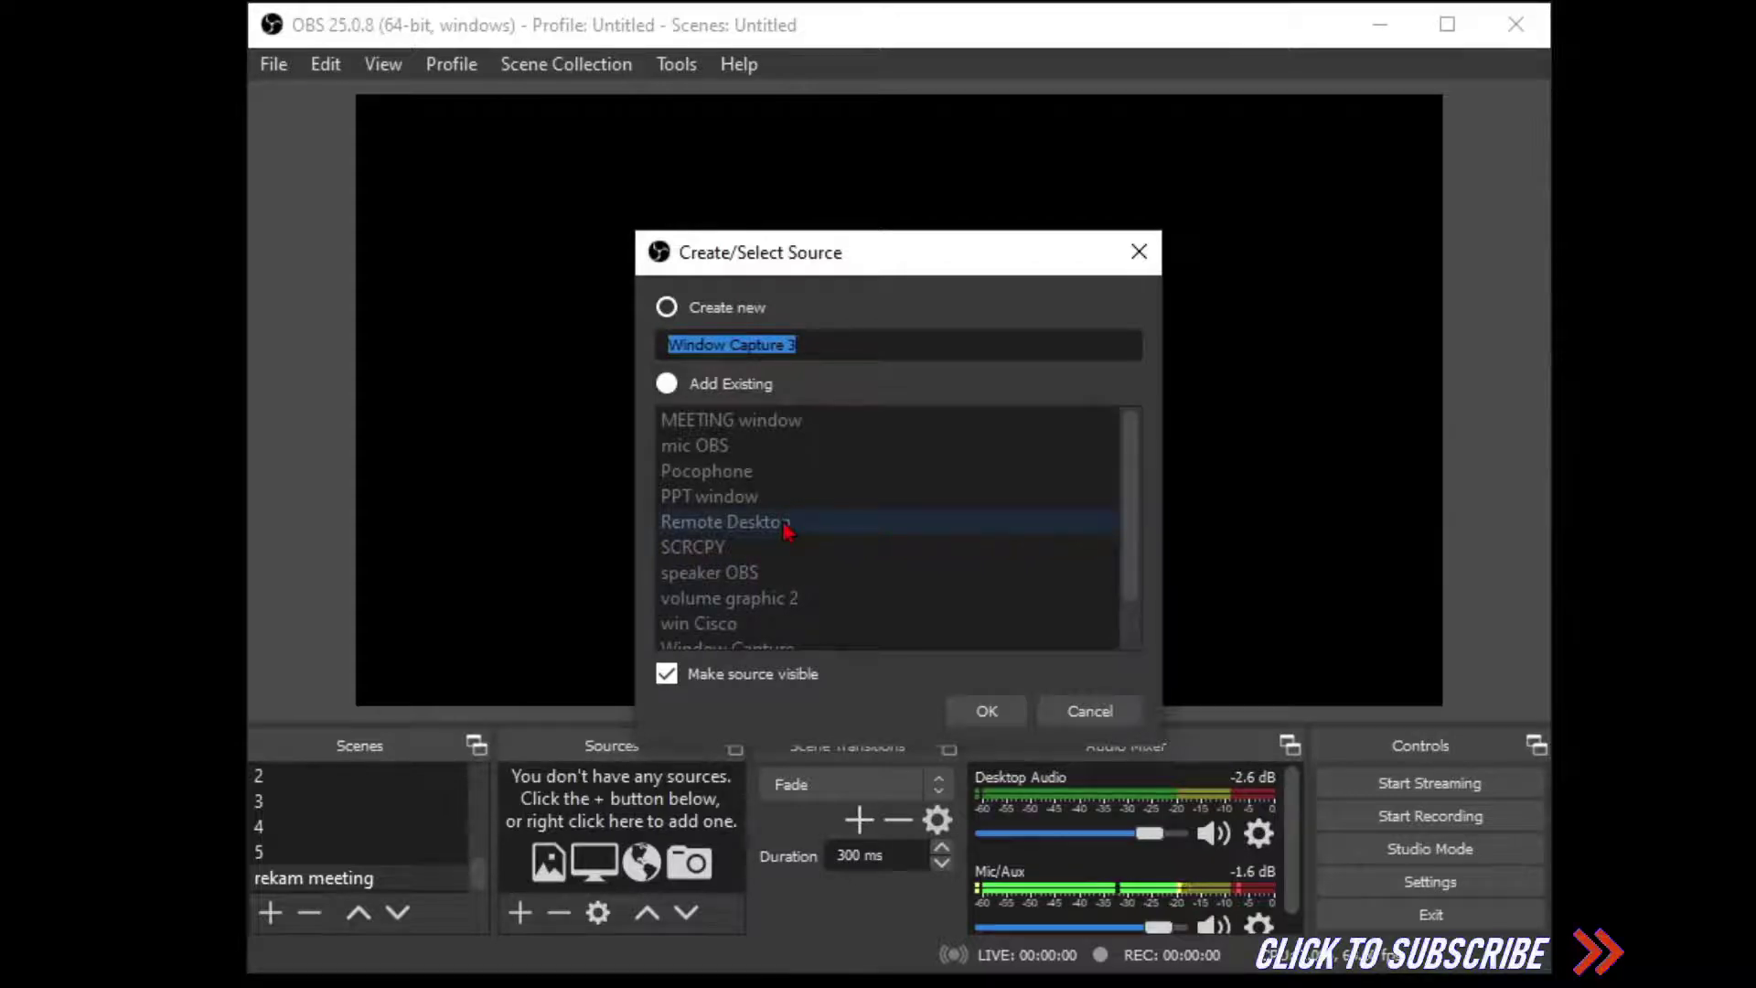
text(zoom meet)
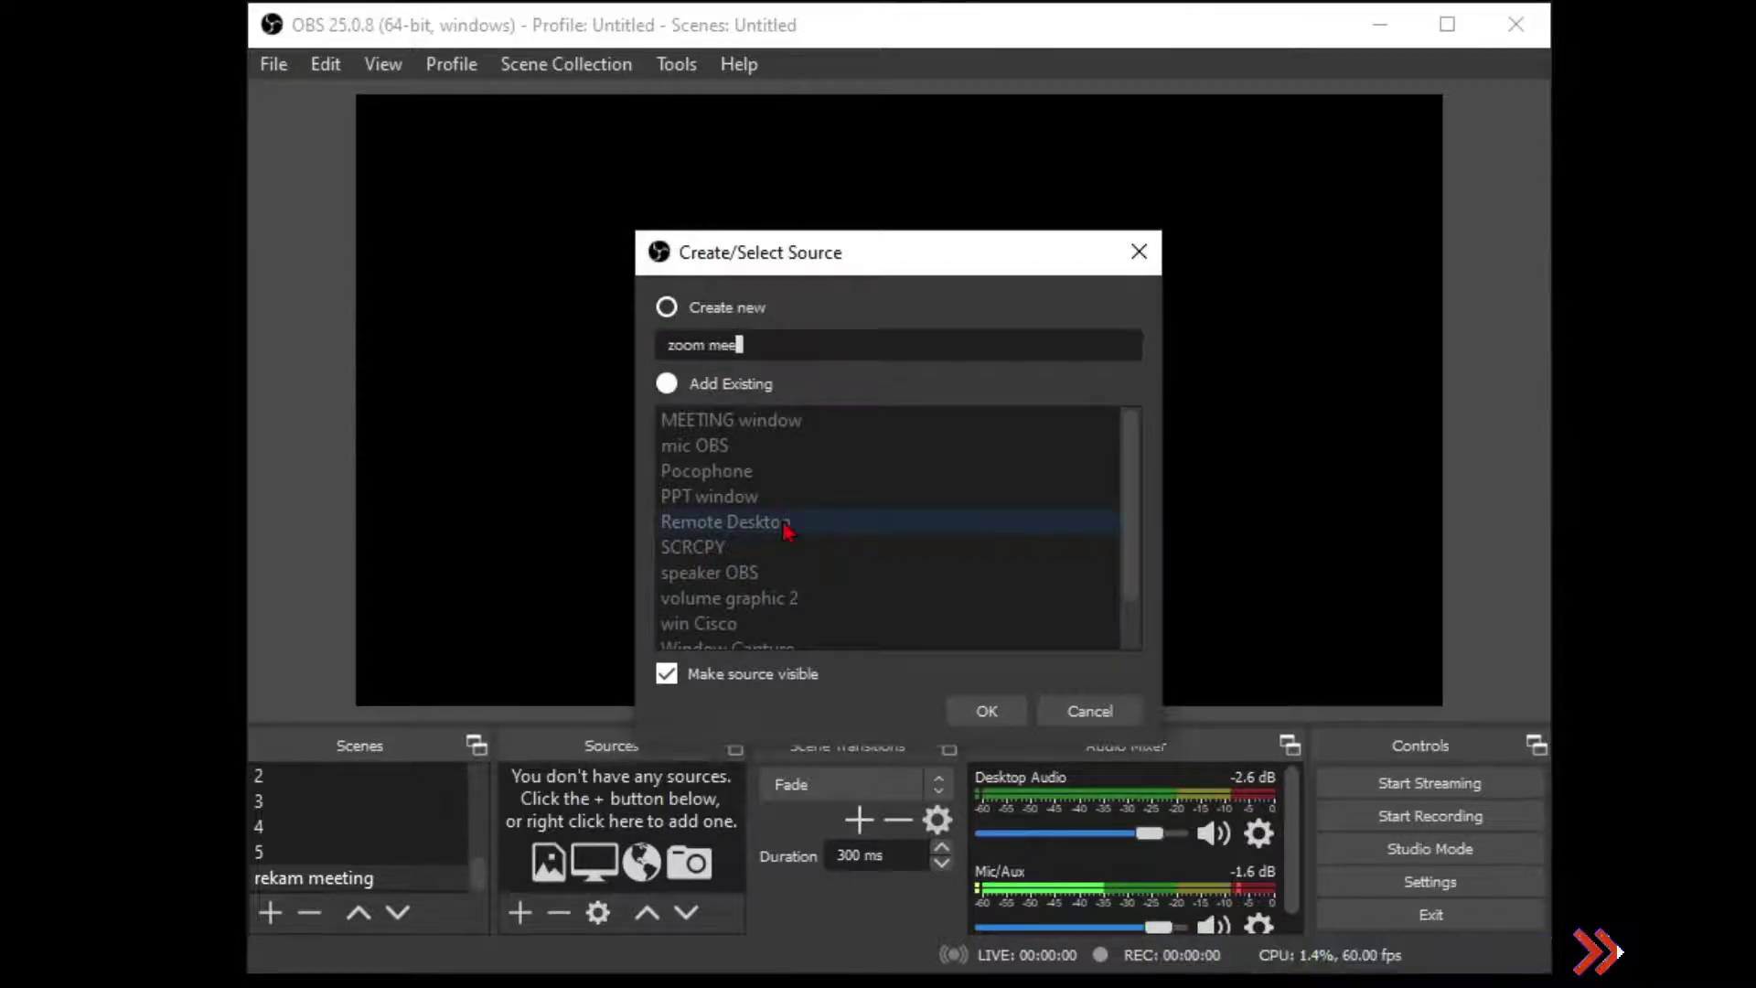
text(ing)
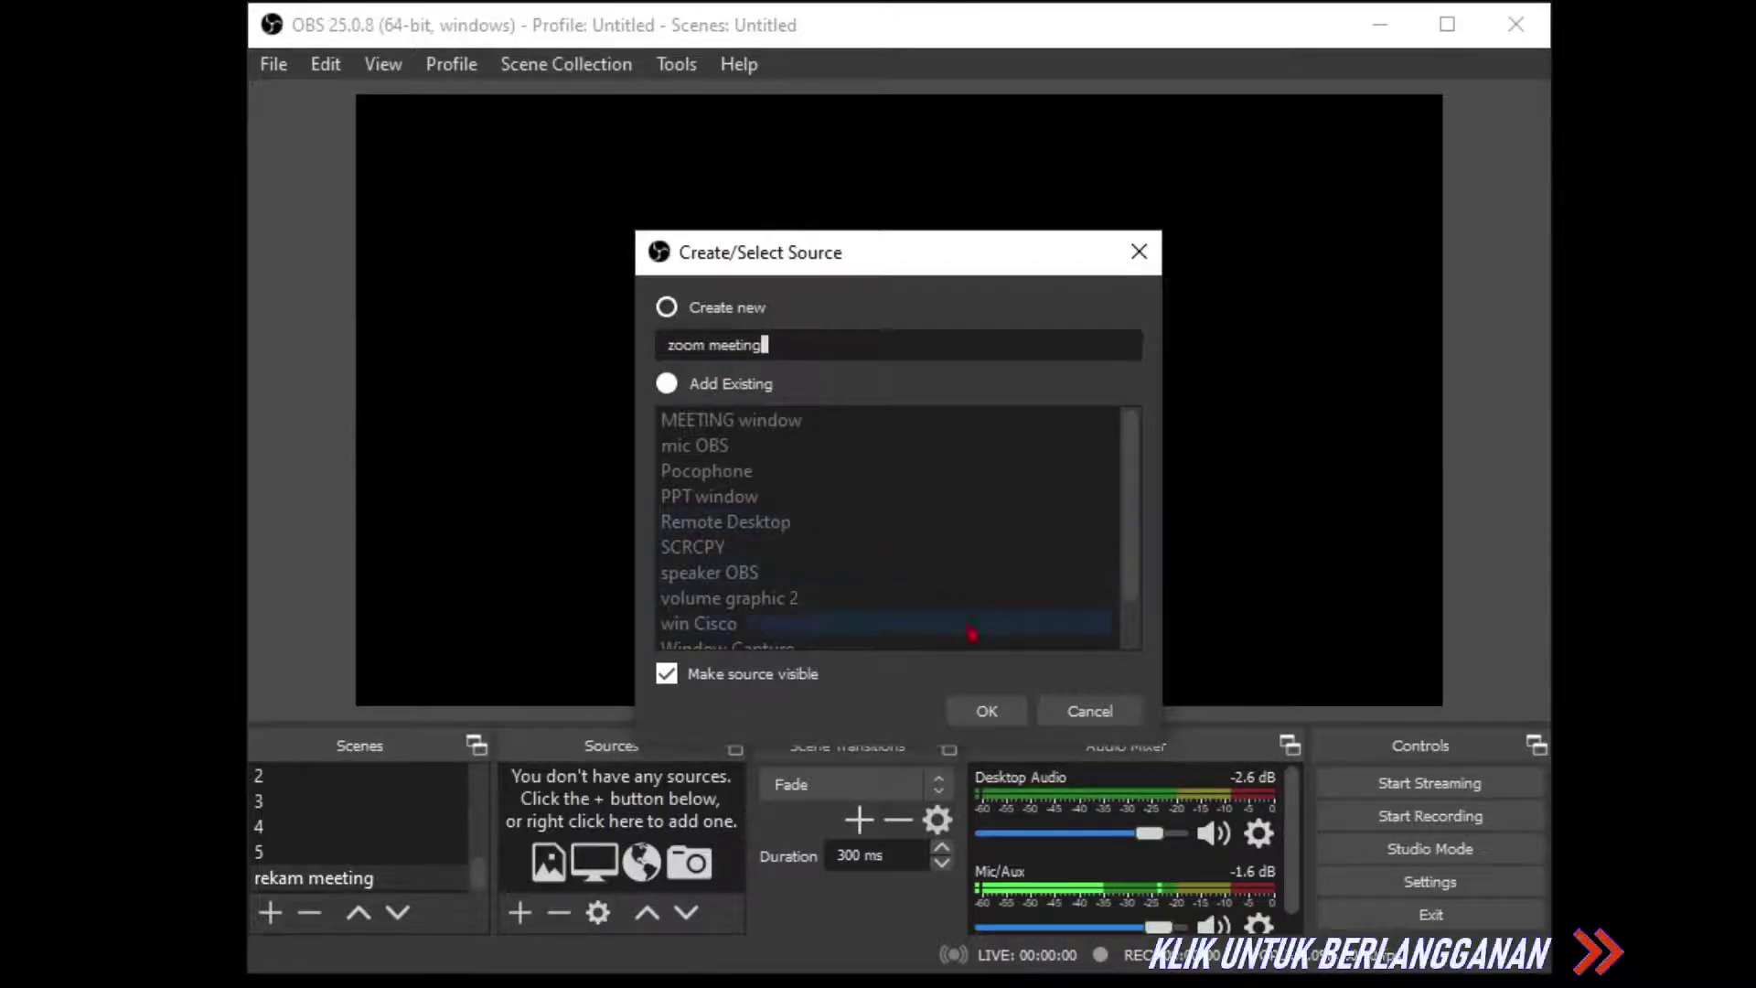
click(1004, 713)
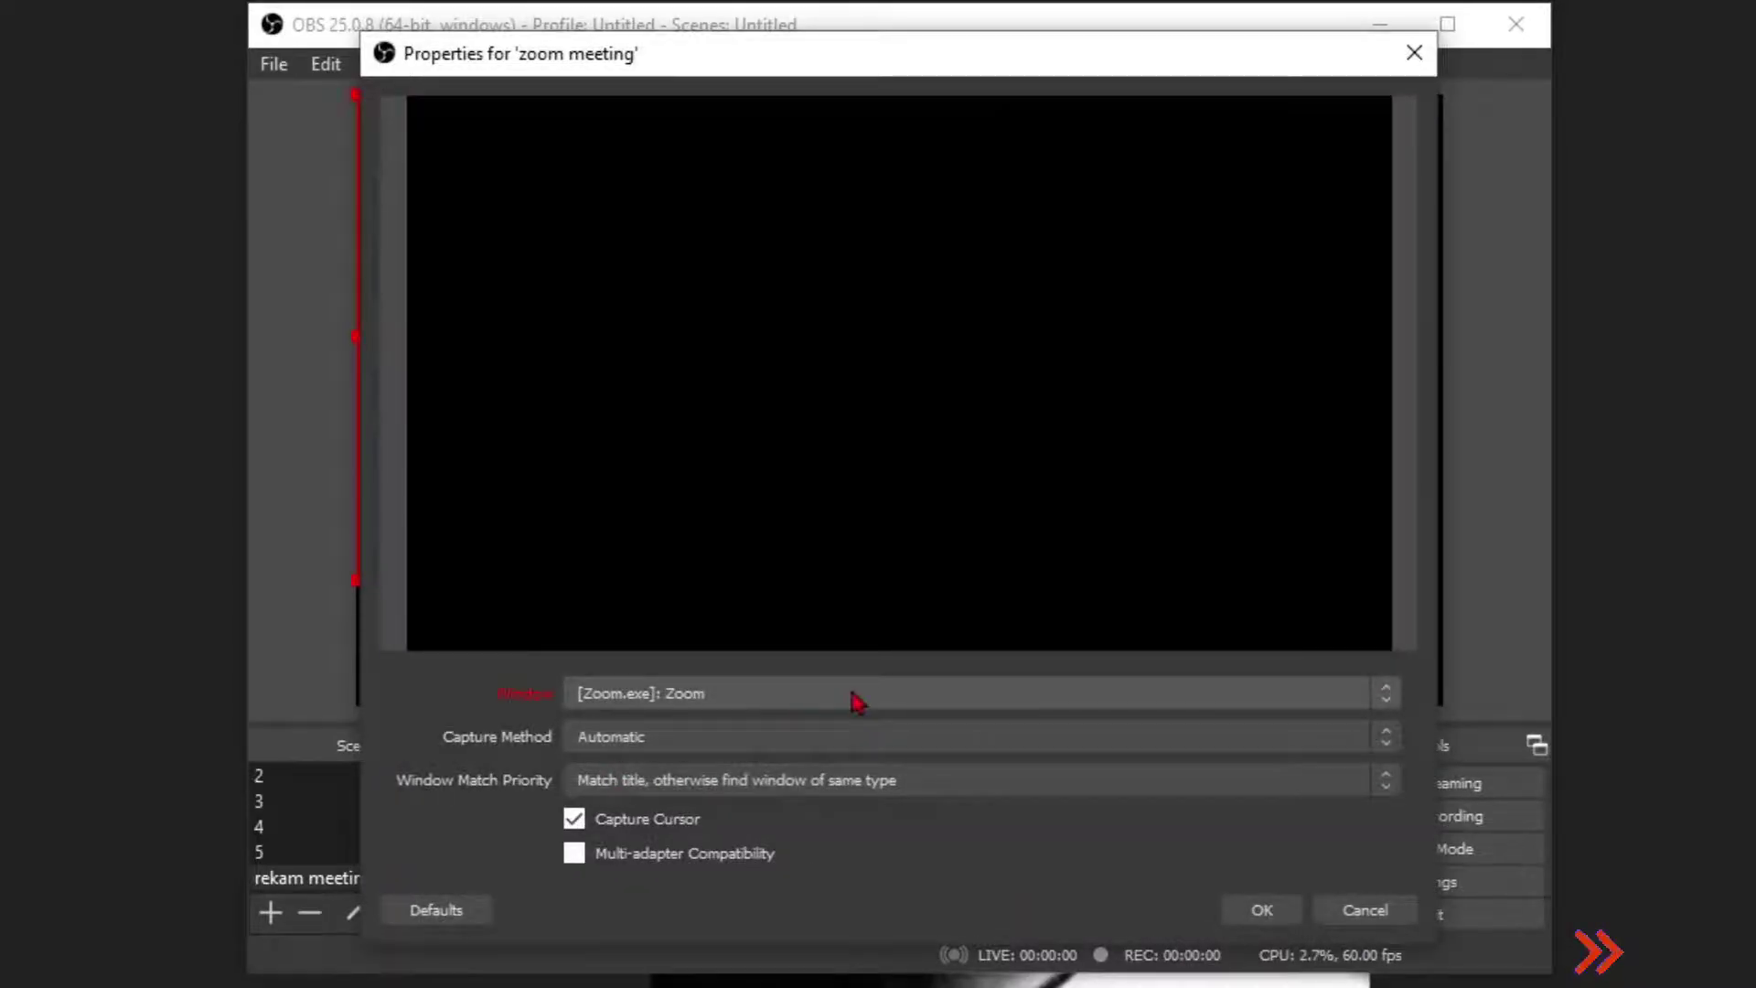
Step: Set the zoom meeting source to capture the window [Zoom.exe]: Zoom Meeting and accept its properties
click(860, 702)
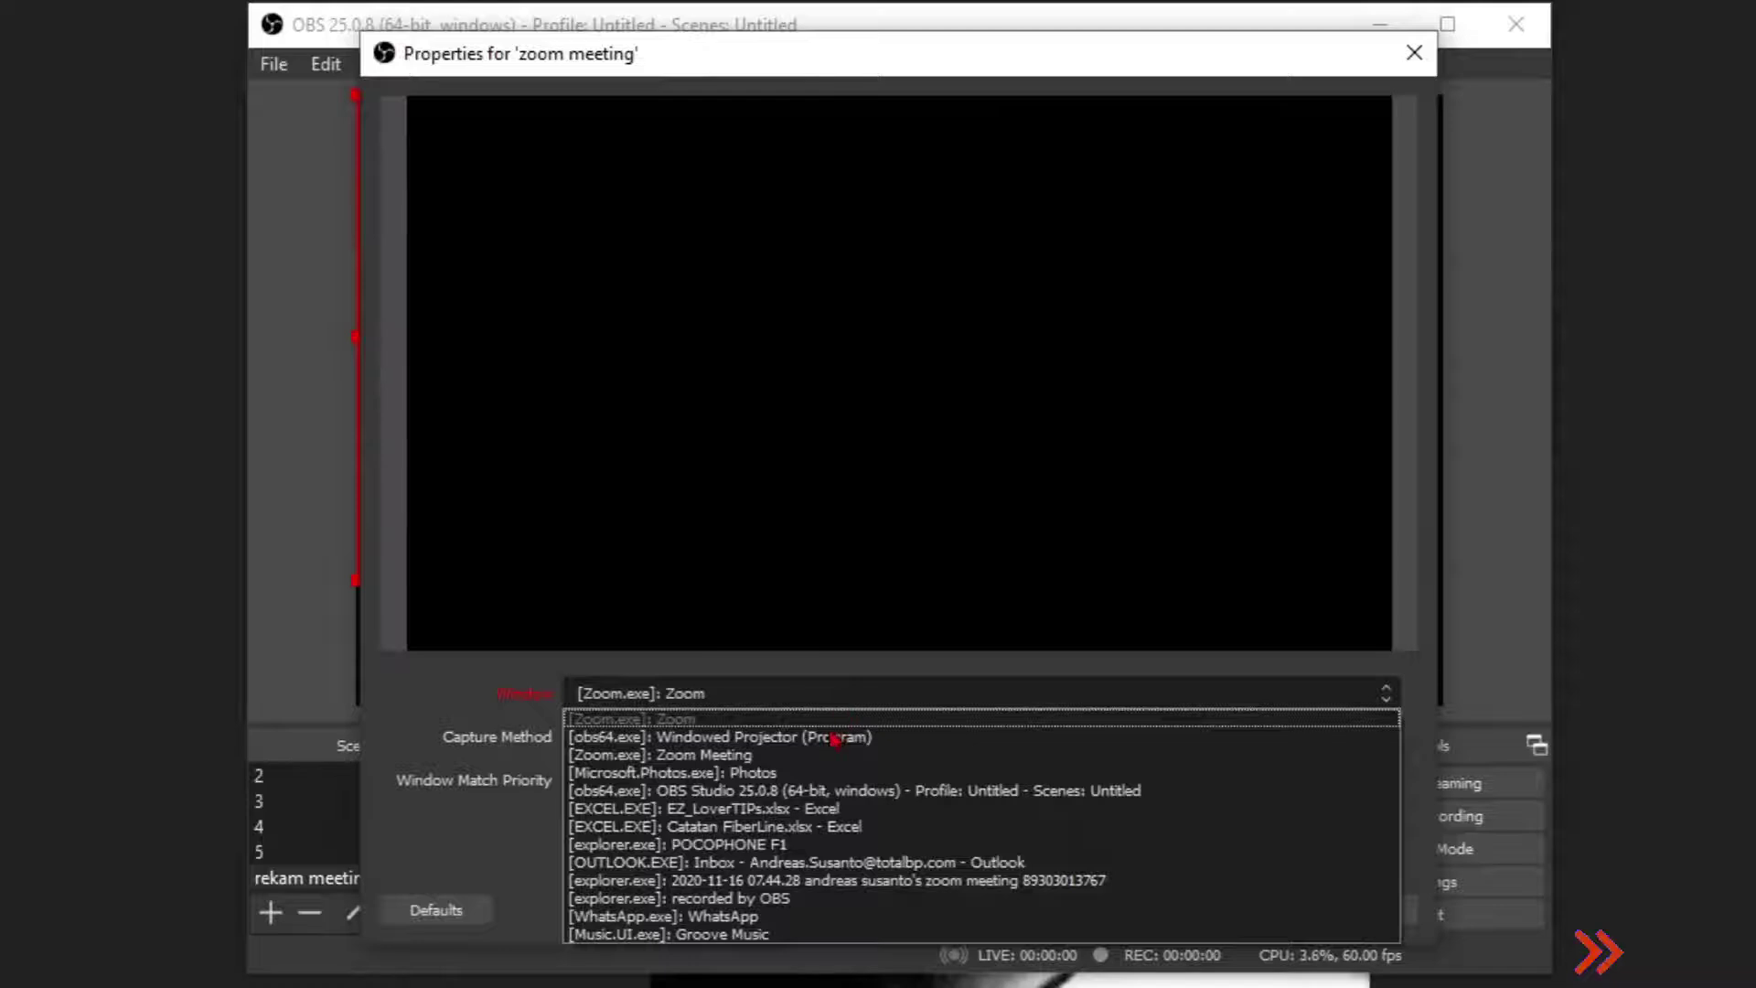
click(805, 755)
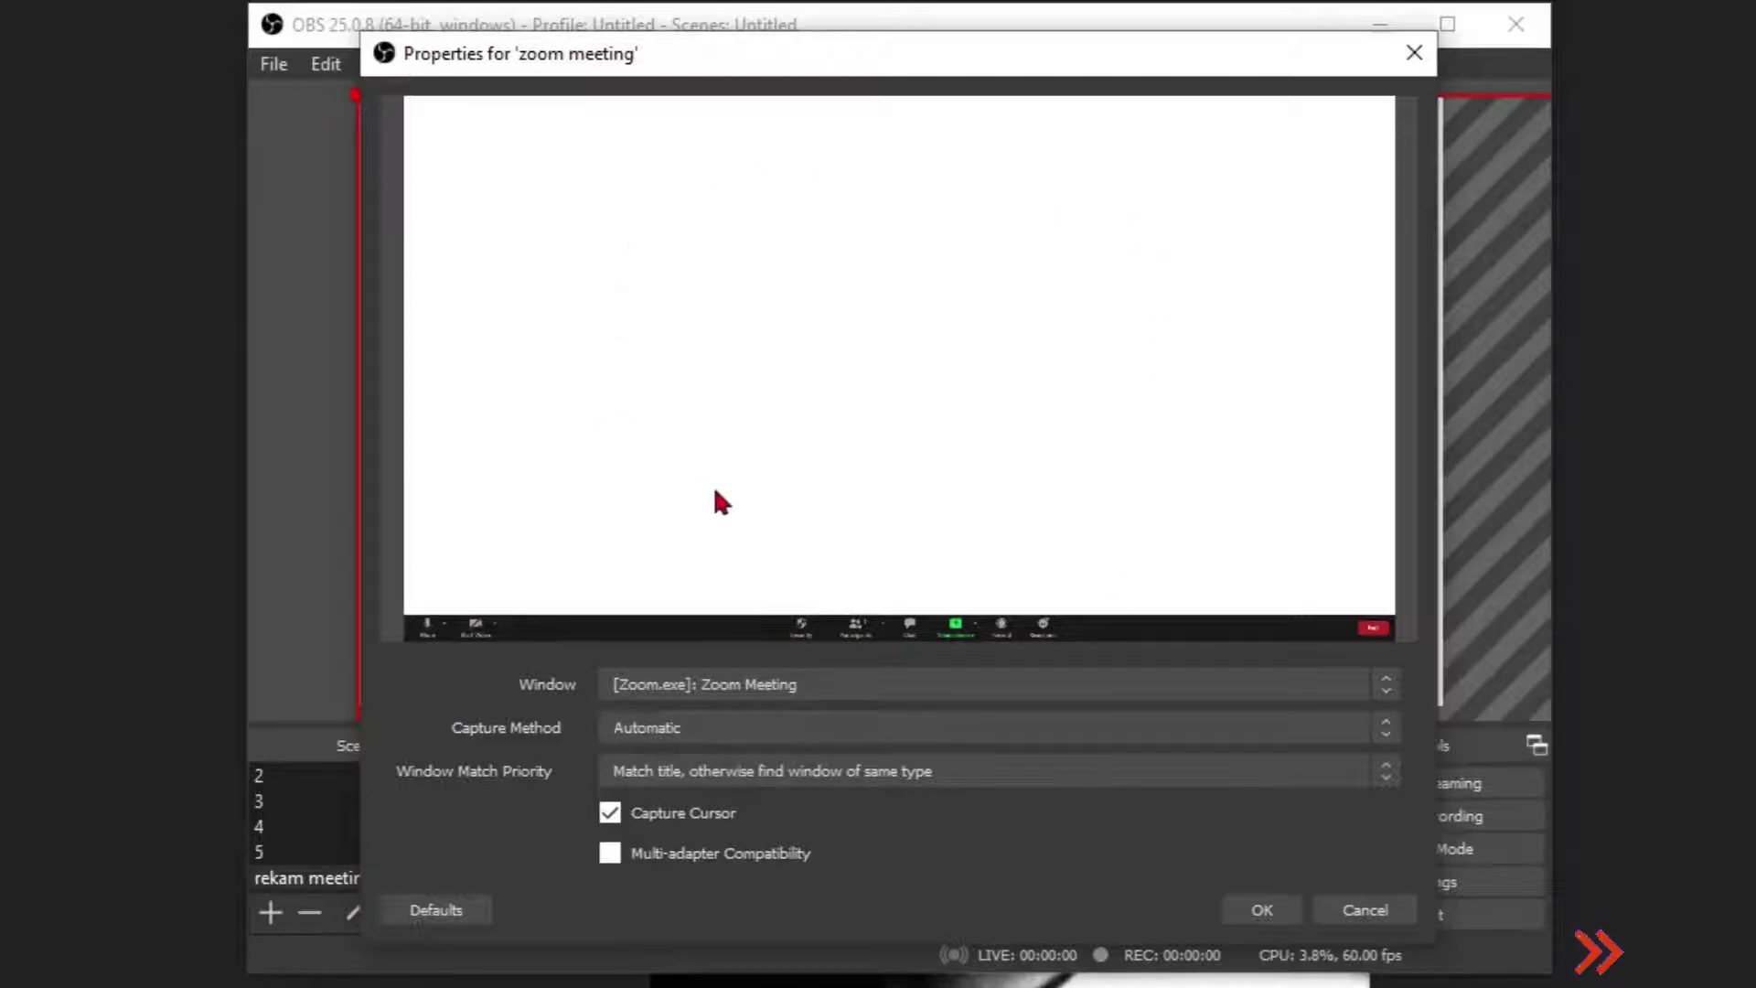
click(1254, 915)
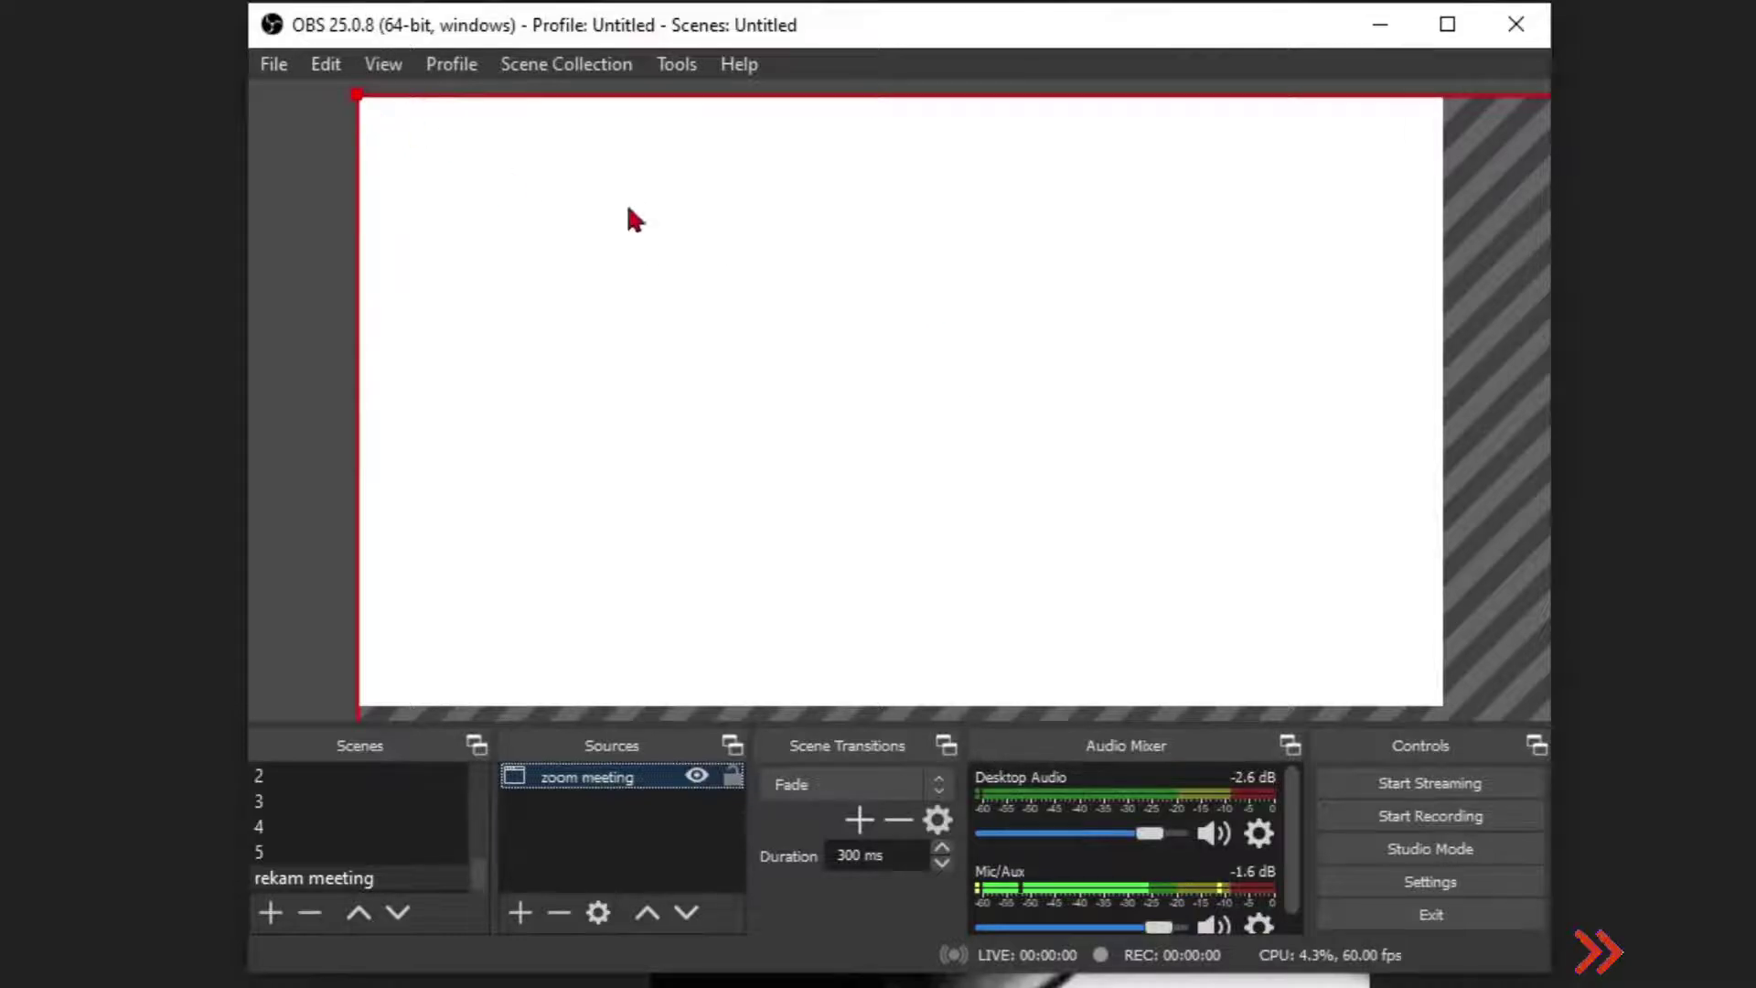
Step: Reposition and scale down the zoom meeting source until it lies entirely inside the preview canvas
drag(856, 187, 976, 200)
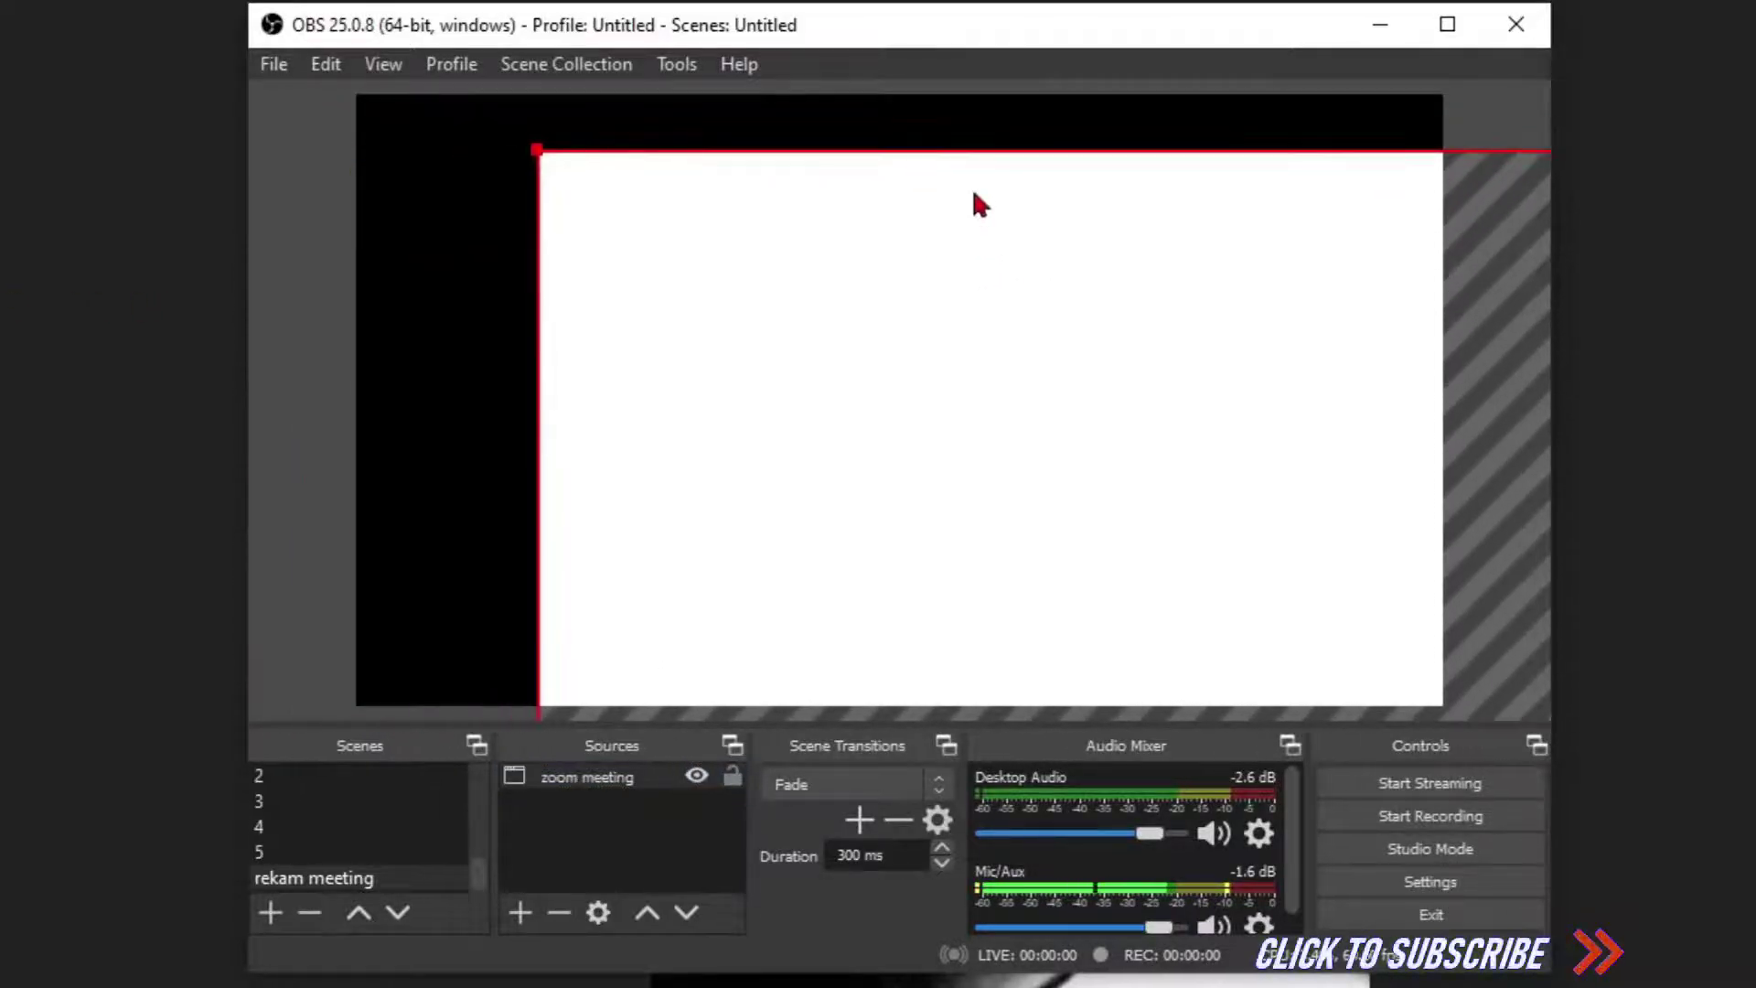
drag(546, 164, 902, 647)
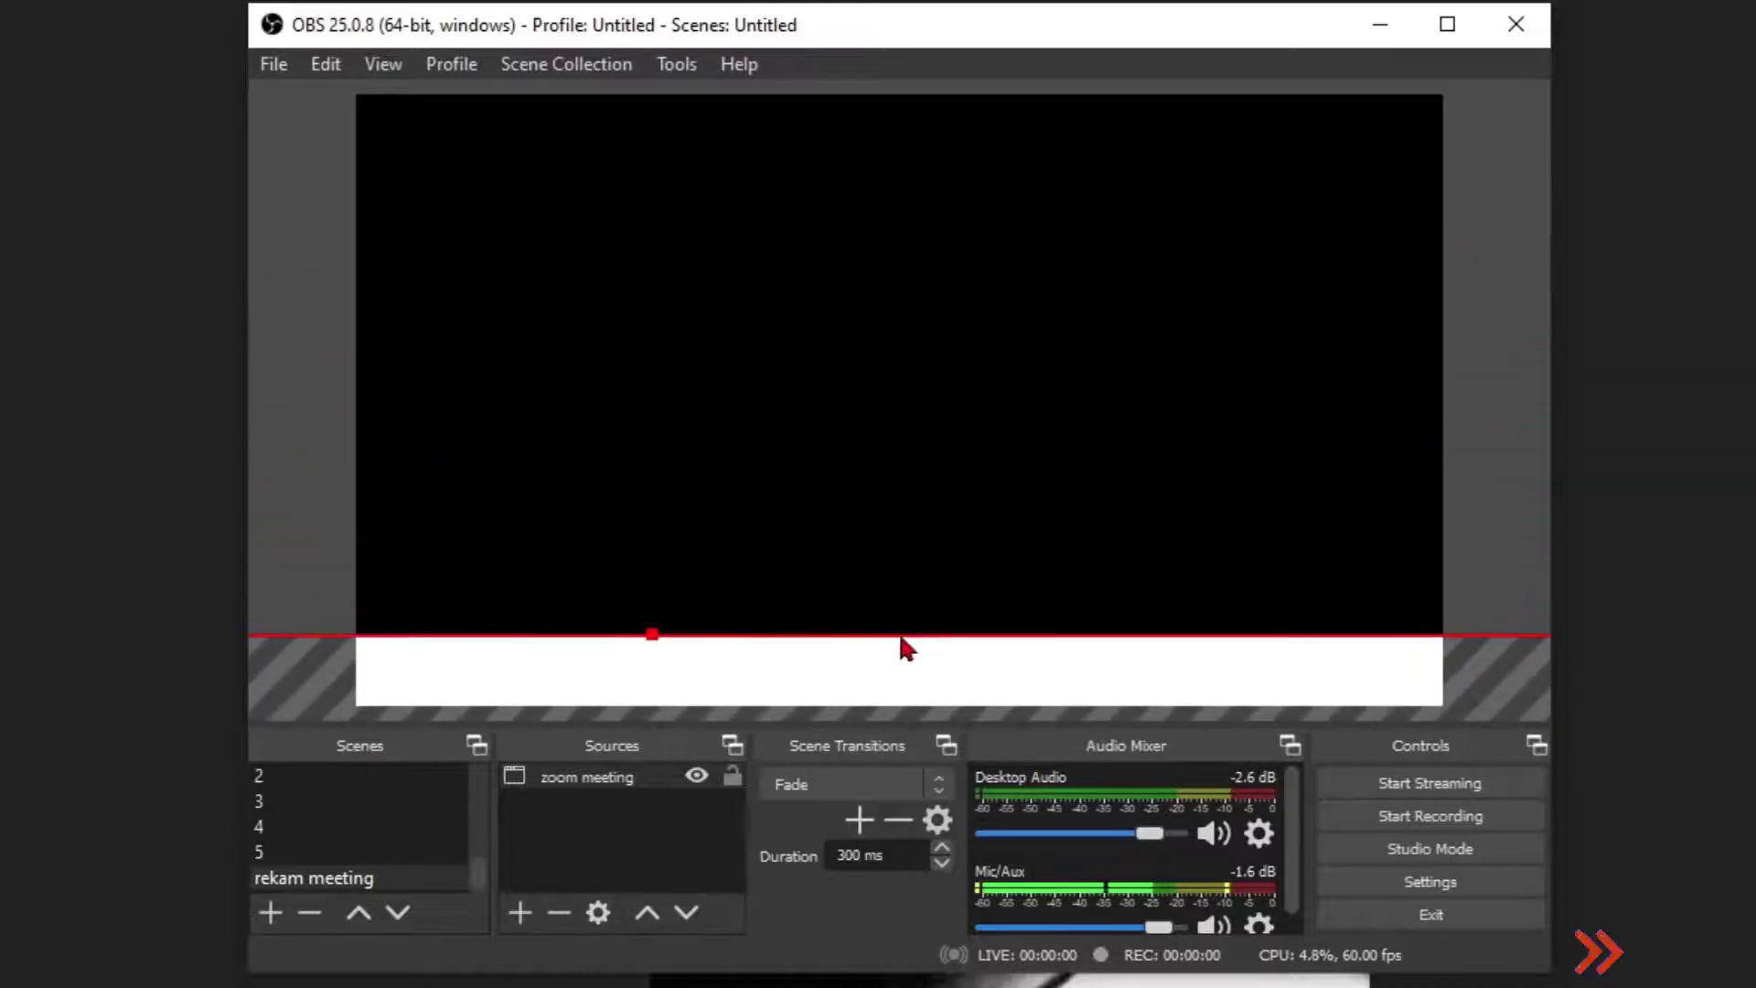
drag(794, 670, 939, 198)
drag(795, 192, 634, 324)
drag(573, 179, 759, 308)
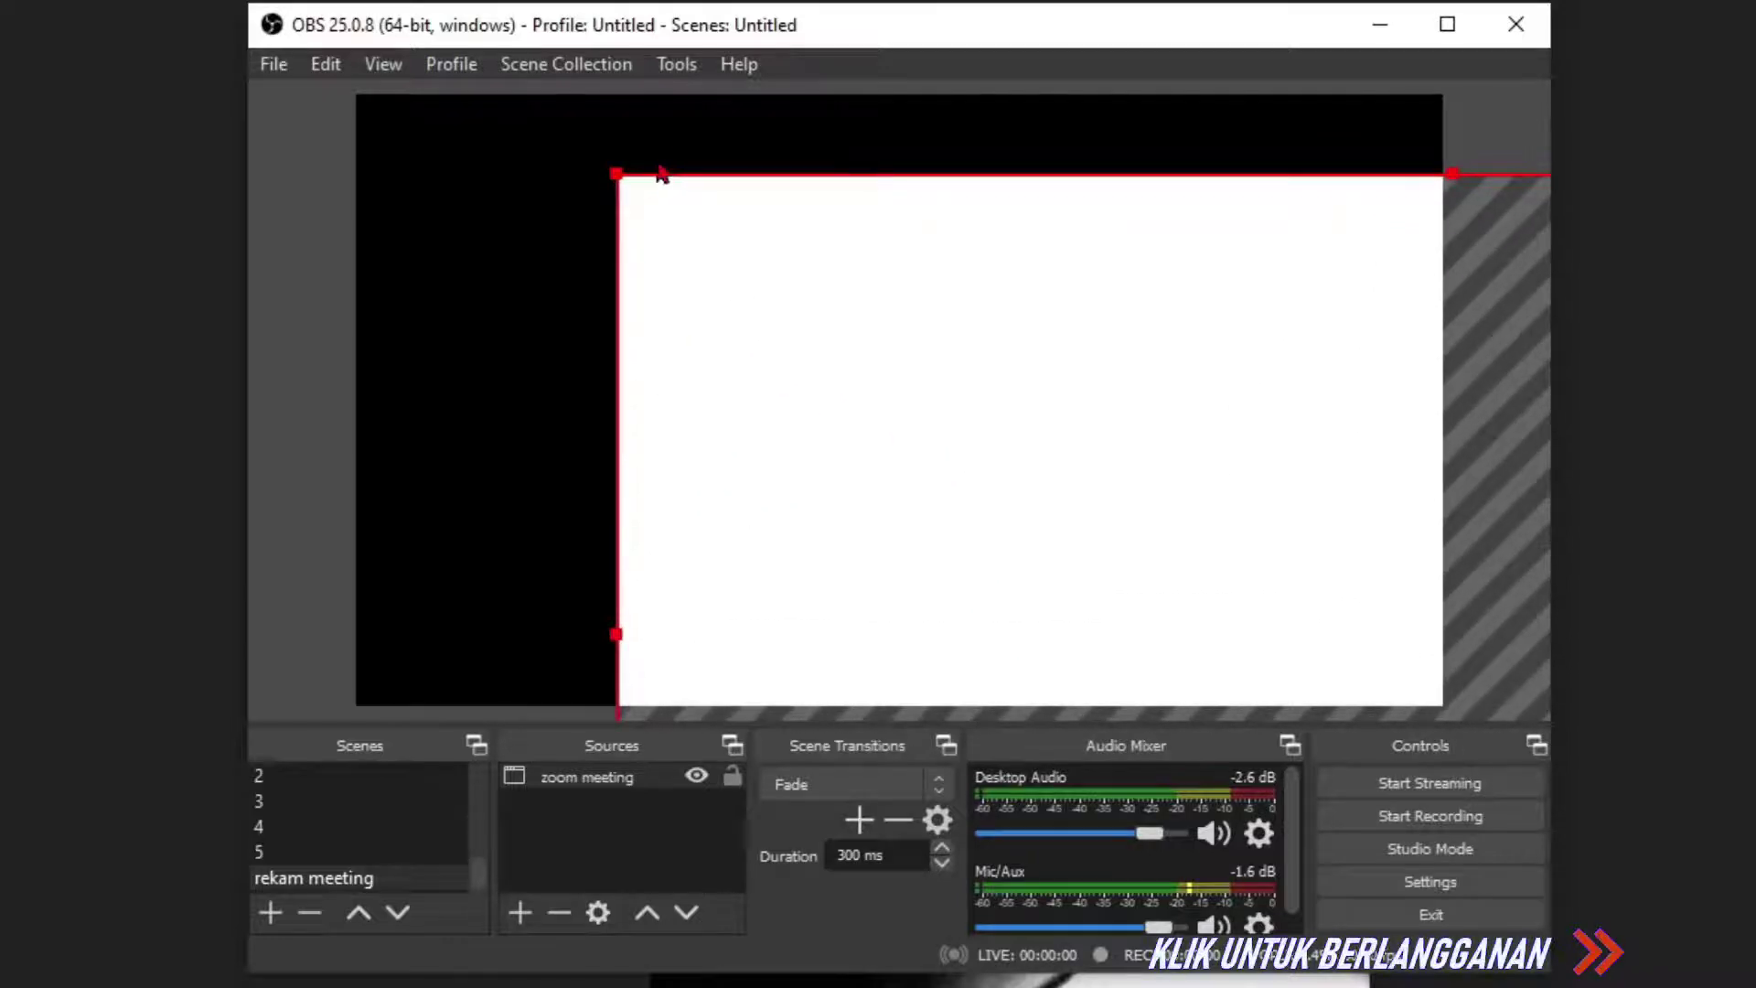
drag(619, 187, 677, 326)
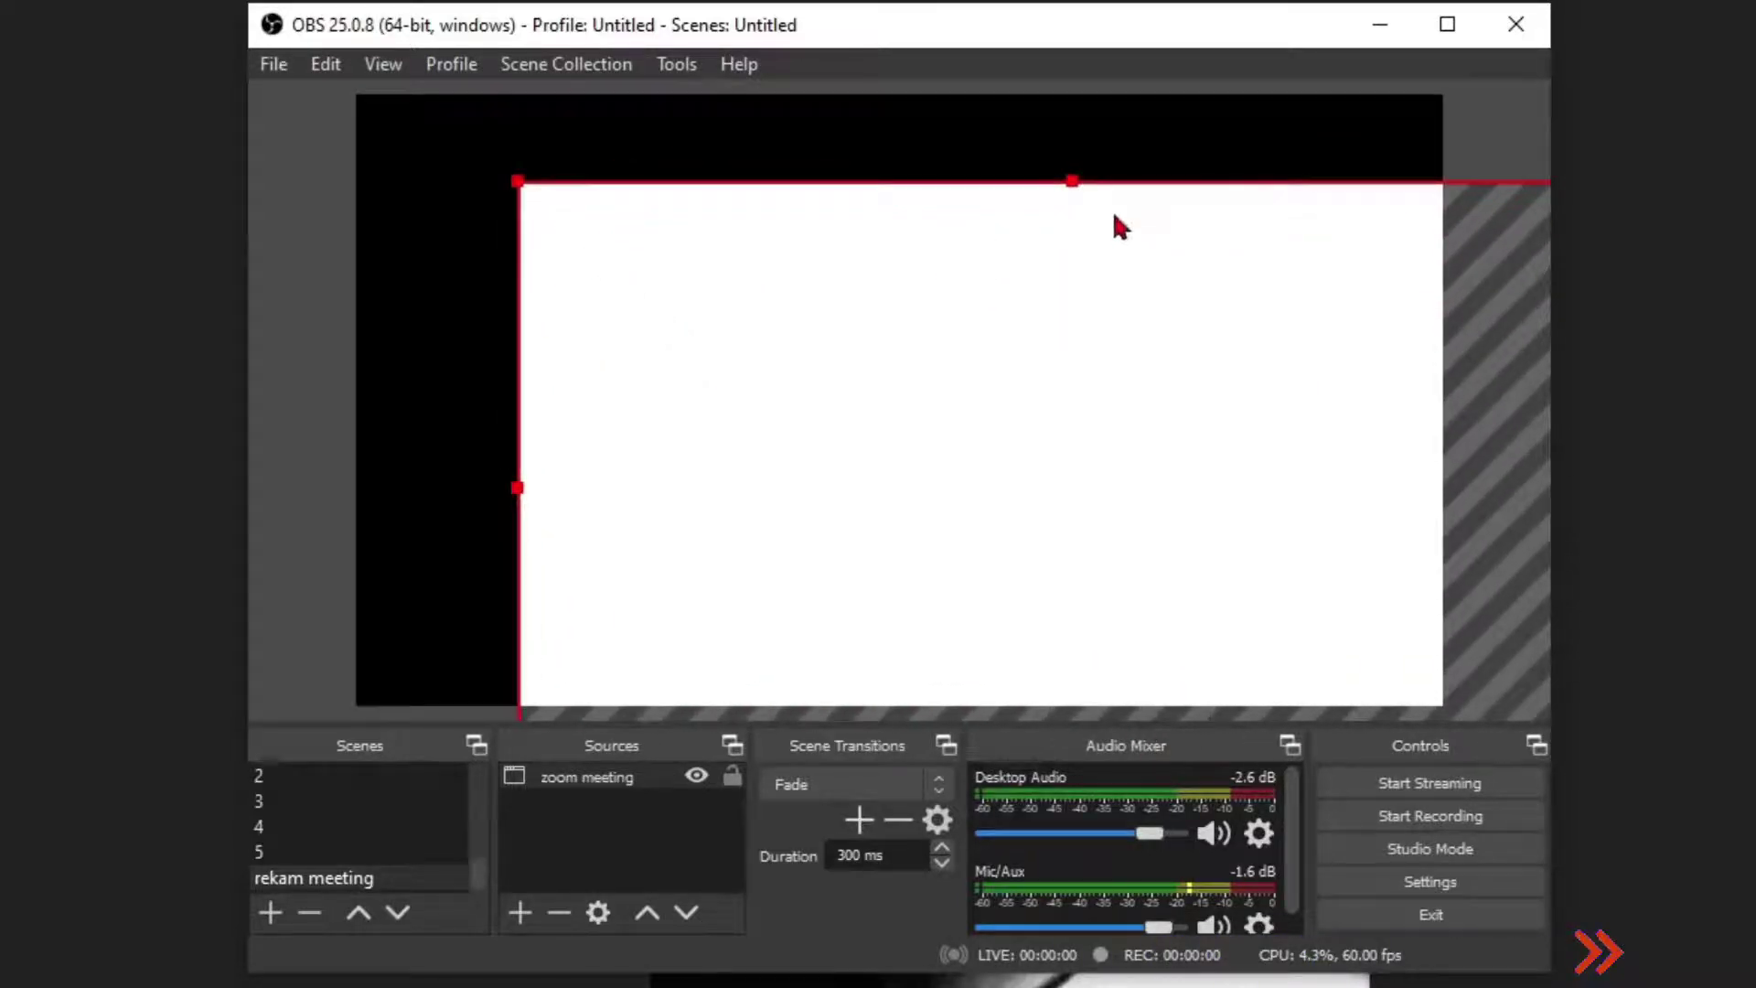
drag(1080, 183, 815, 248)
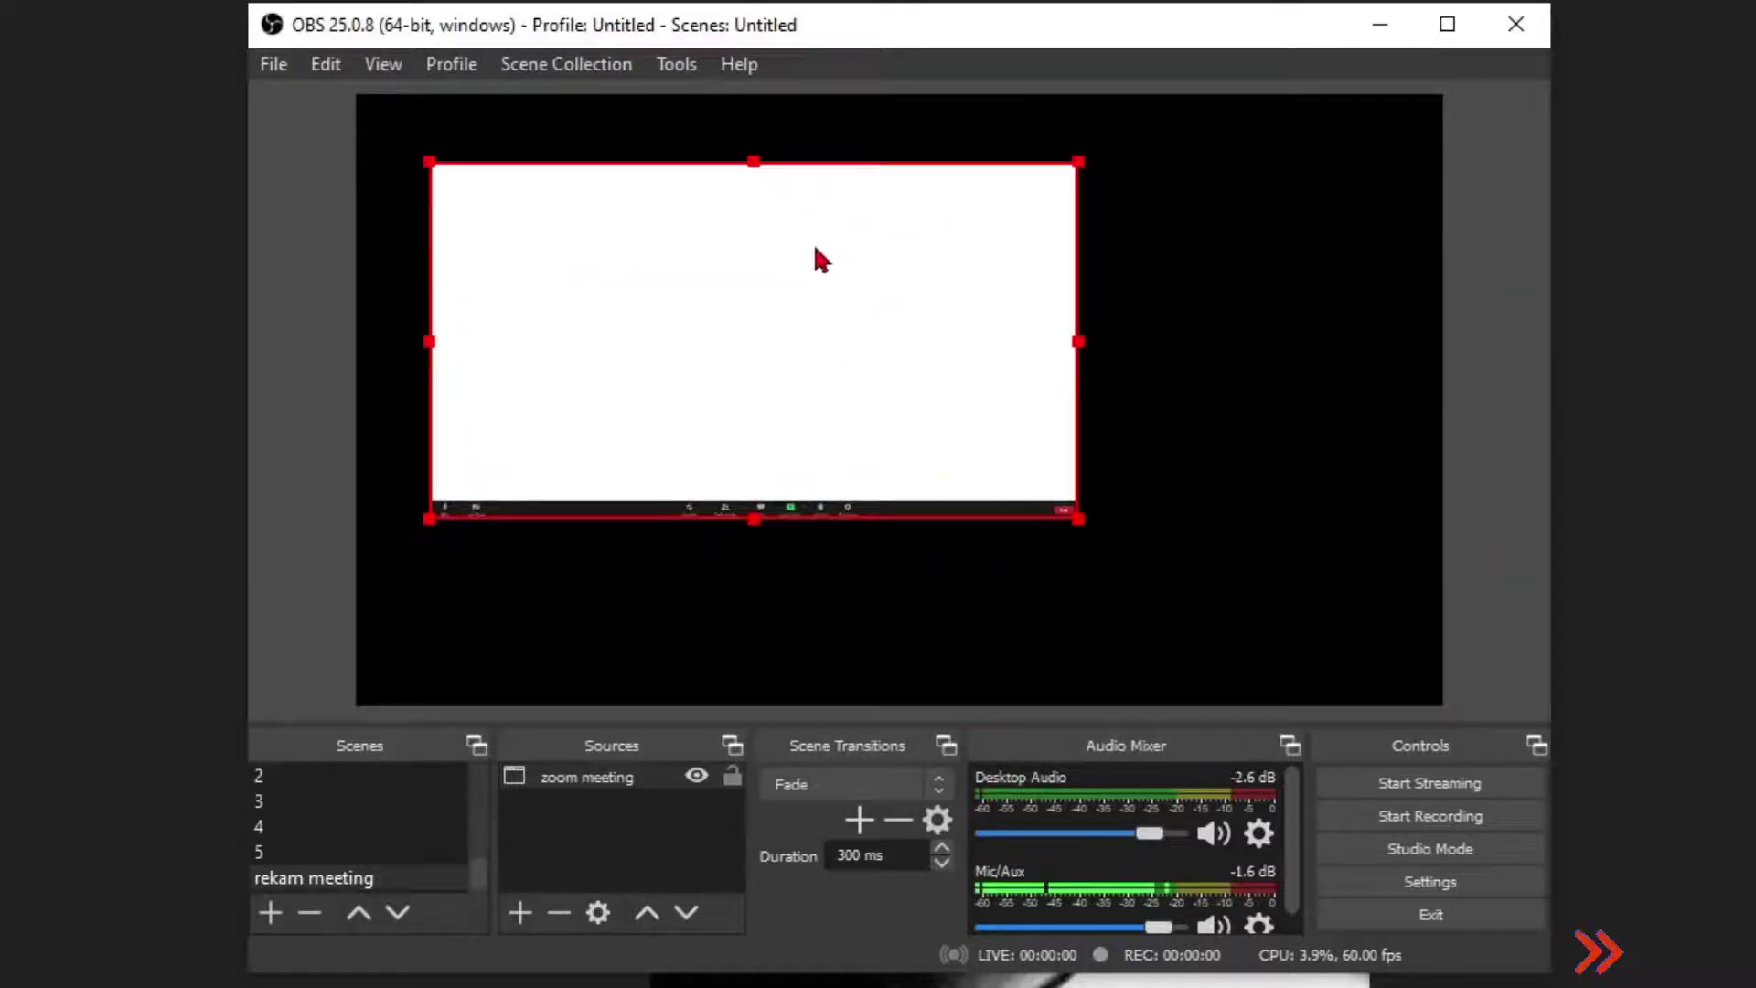
Step: Align the zoom meeting source with the canvas's upper-left corner and enlarge it to span the full canvas width
drag(701, 268, 629, 202)
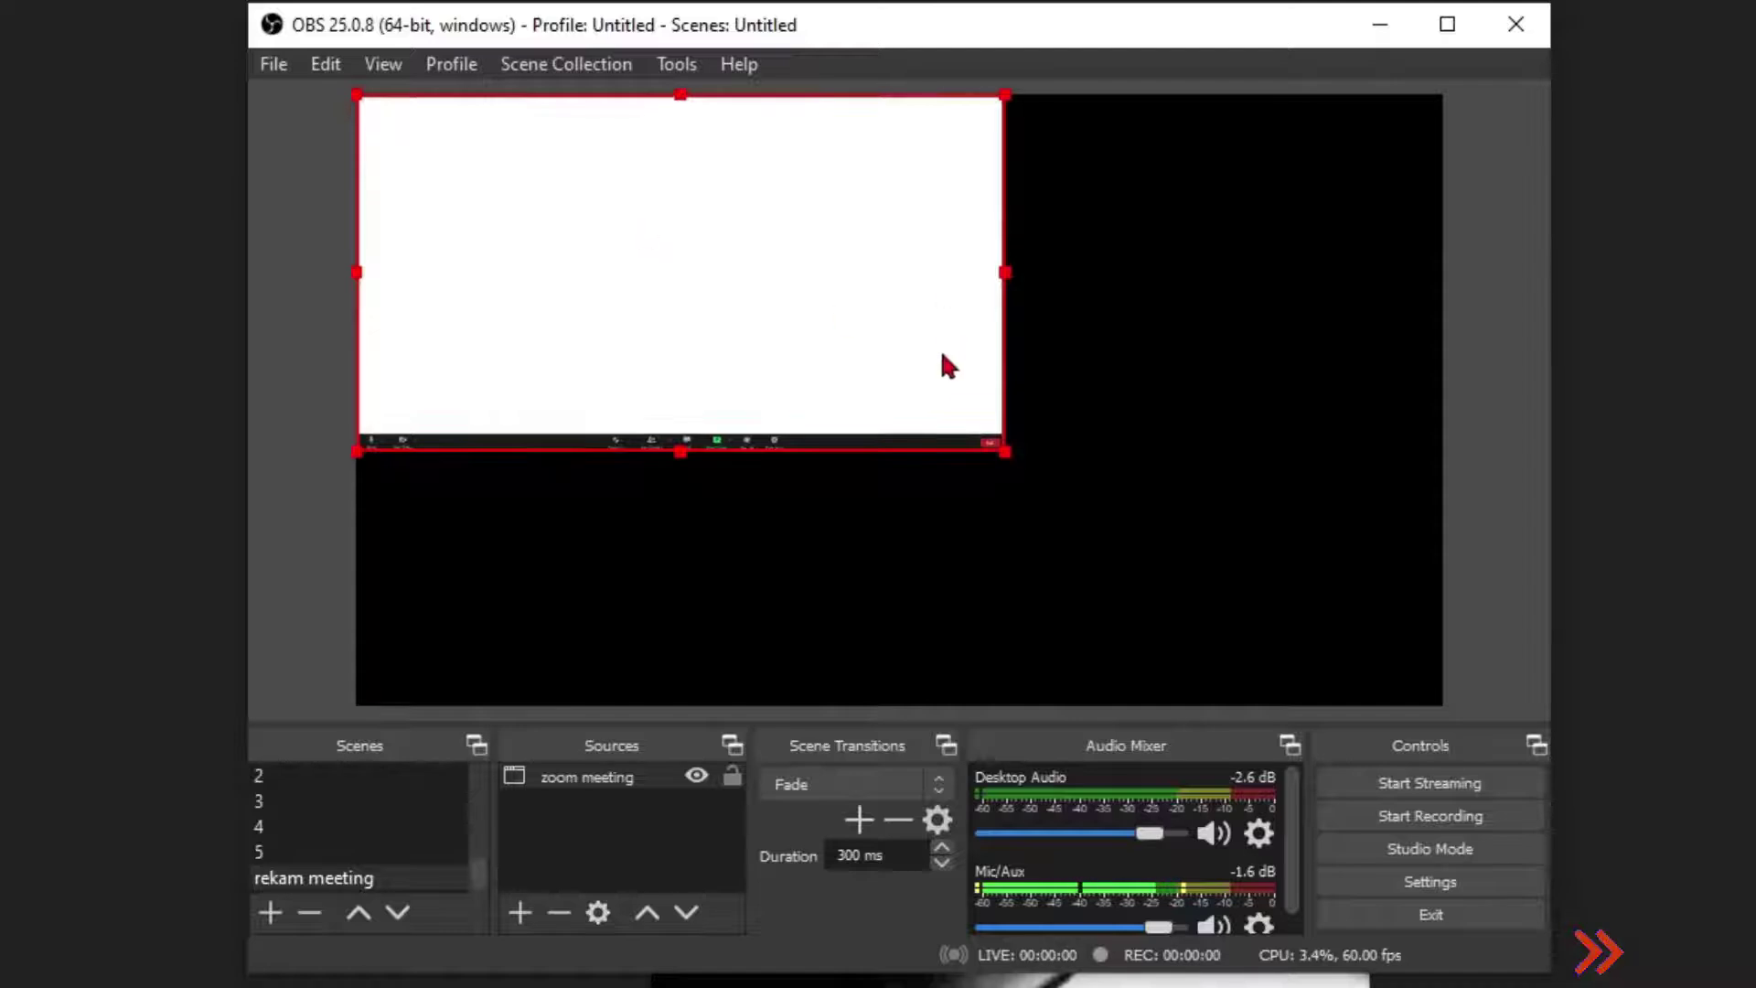
drag(1010, 462, 1389, 712)
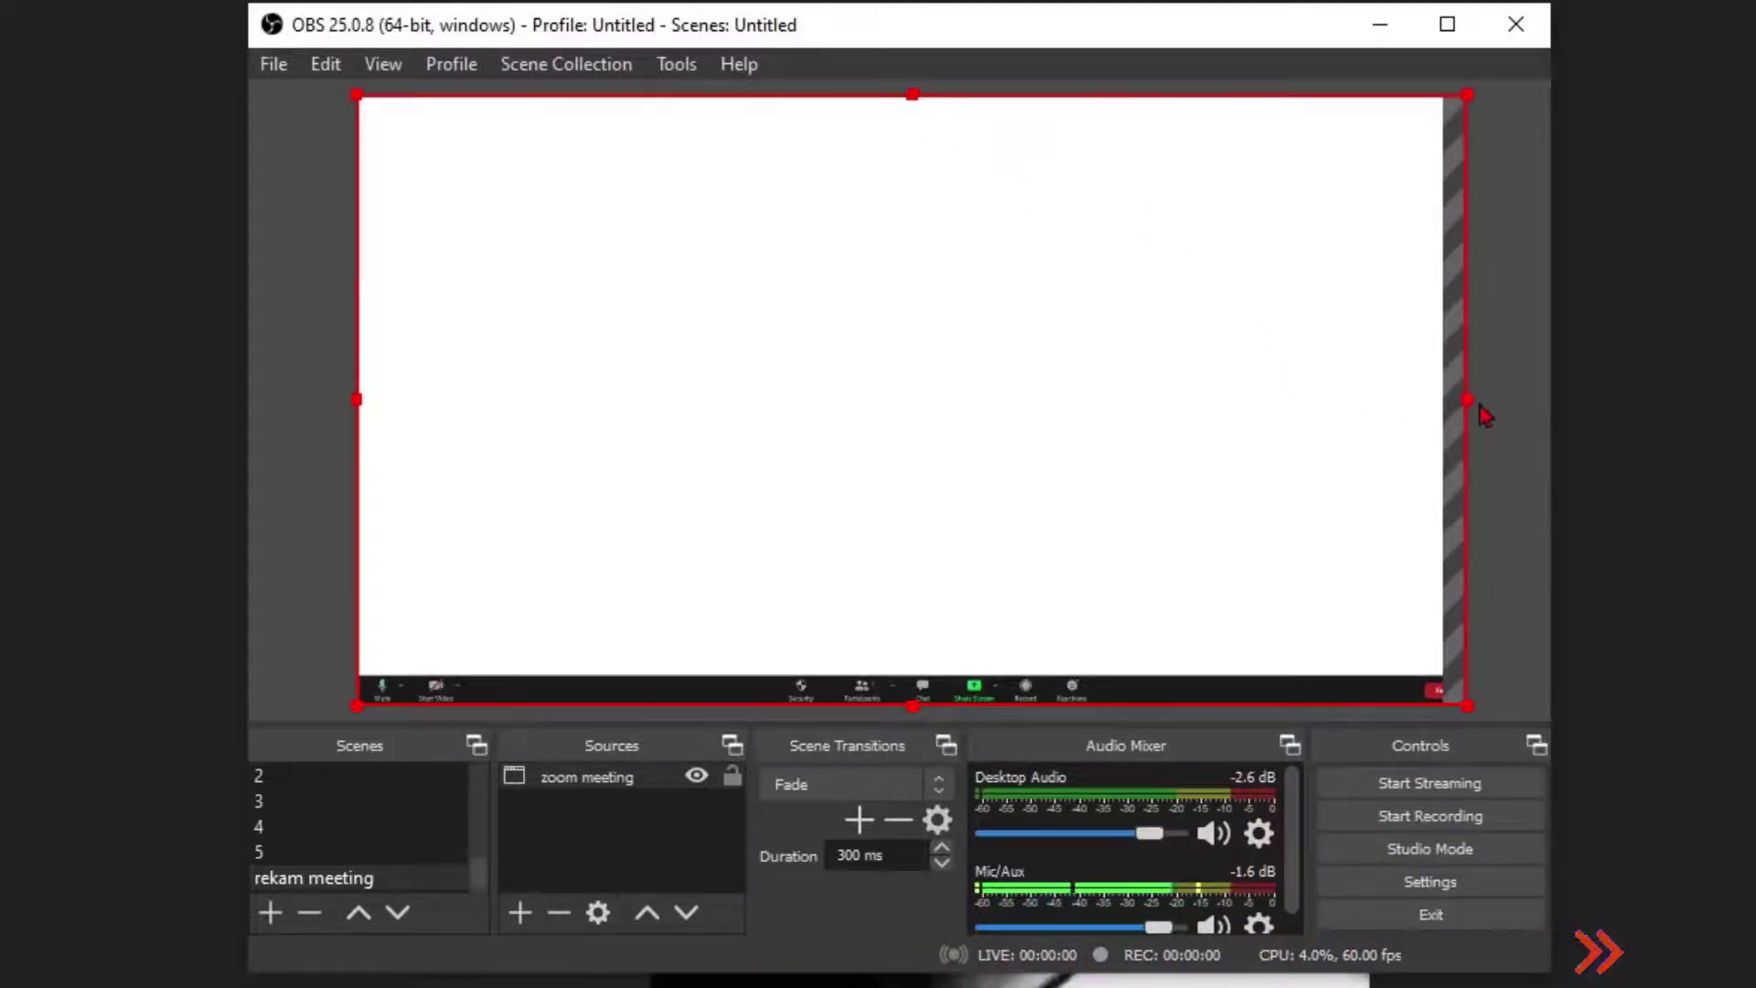
drag(1470, 403, 1440, 408)
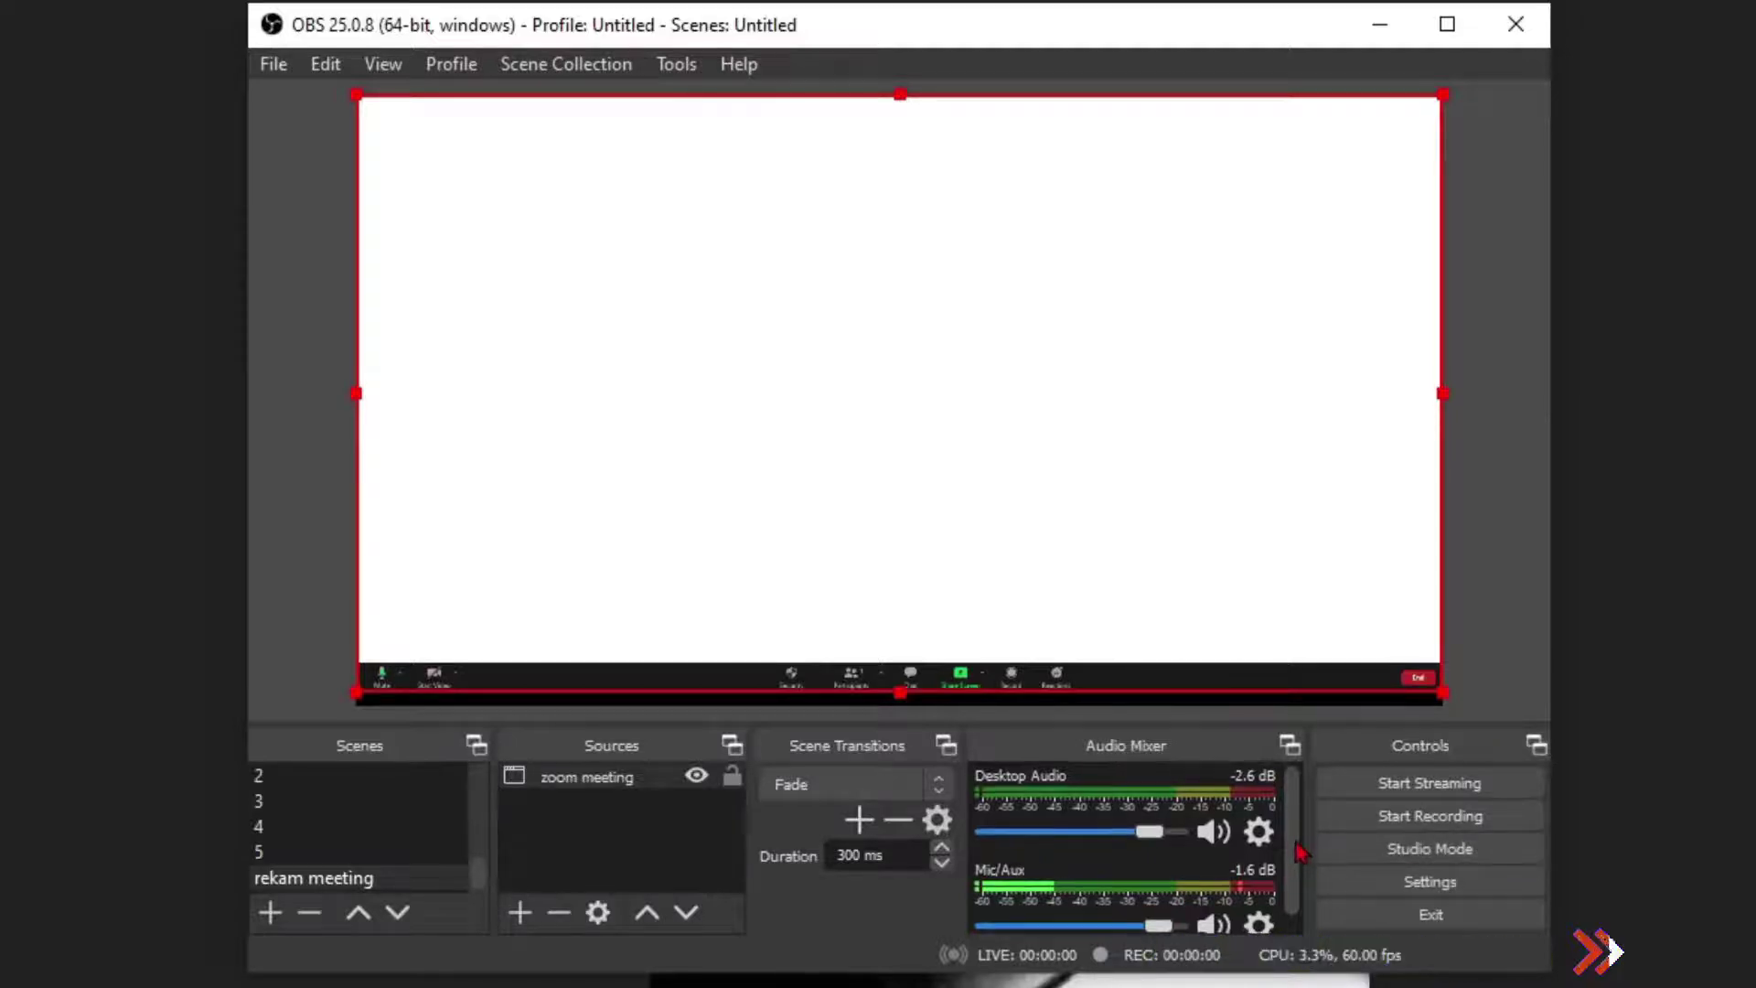
Step: Check the Desktop Audio and Mic/Aux channels, and make a short test recording of the rekam meeting scene
scroll(1297, 885, down, 1)
scroll(1297, 886, up, 1)
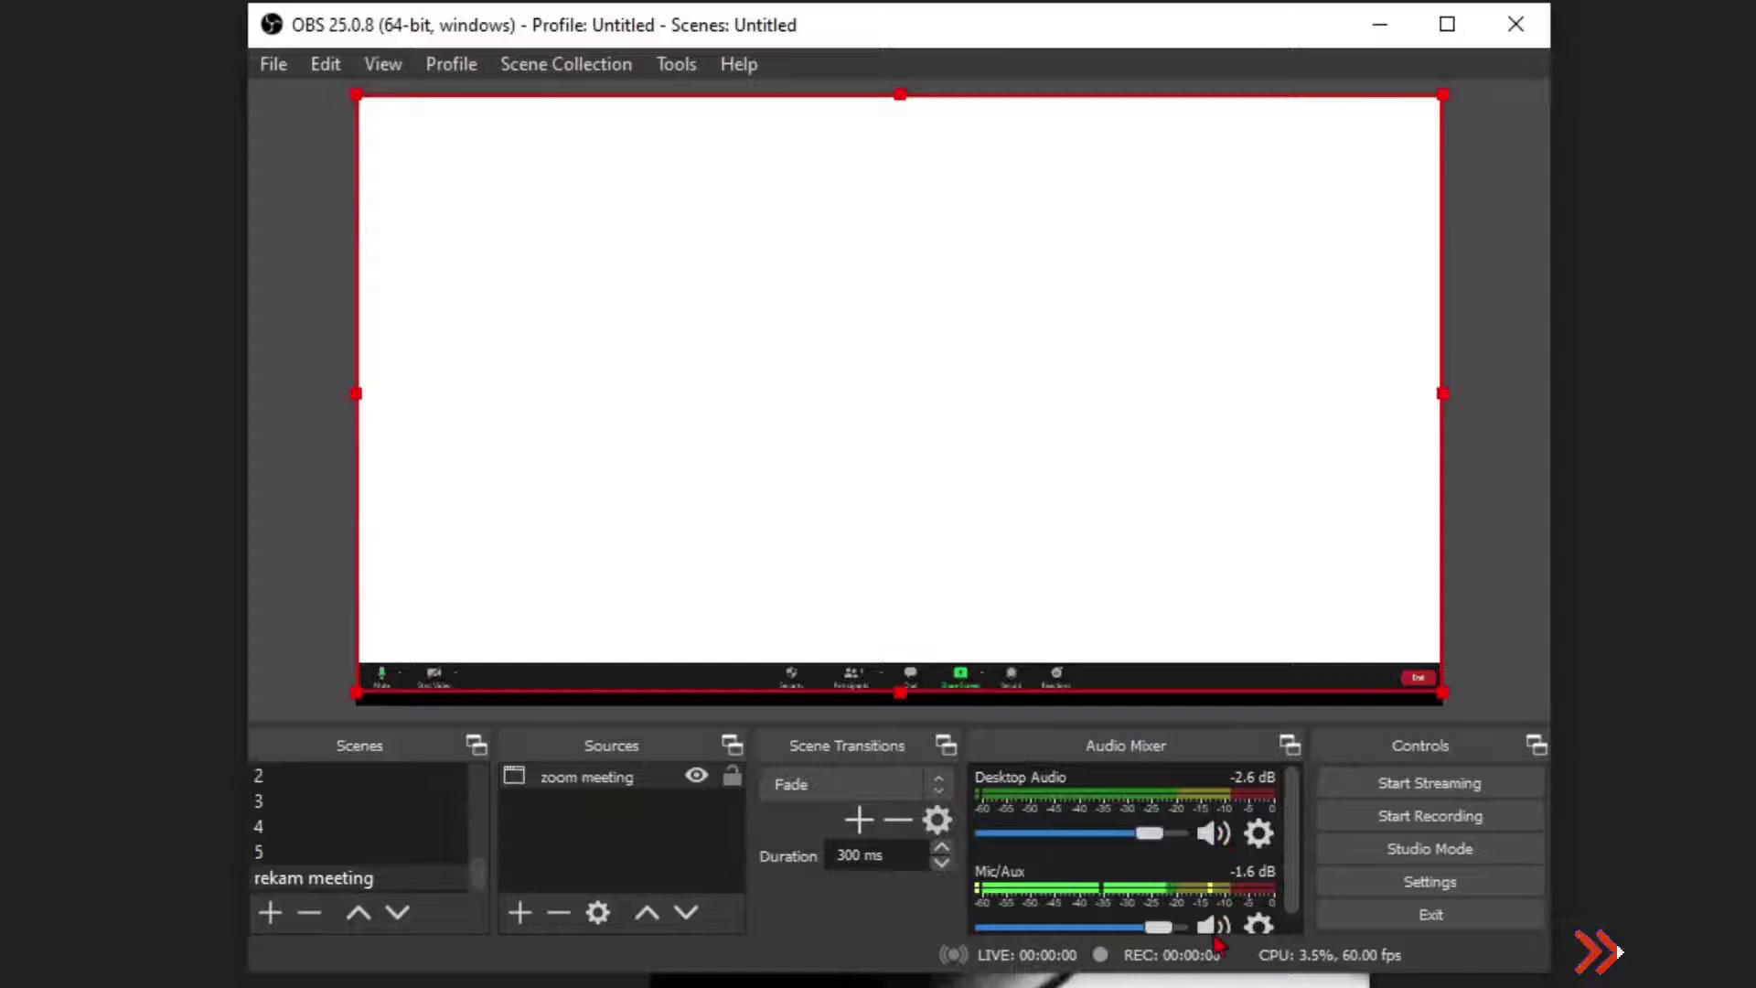
click(1219, 842)
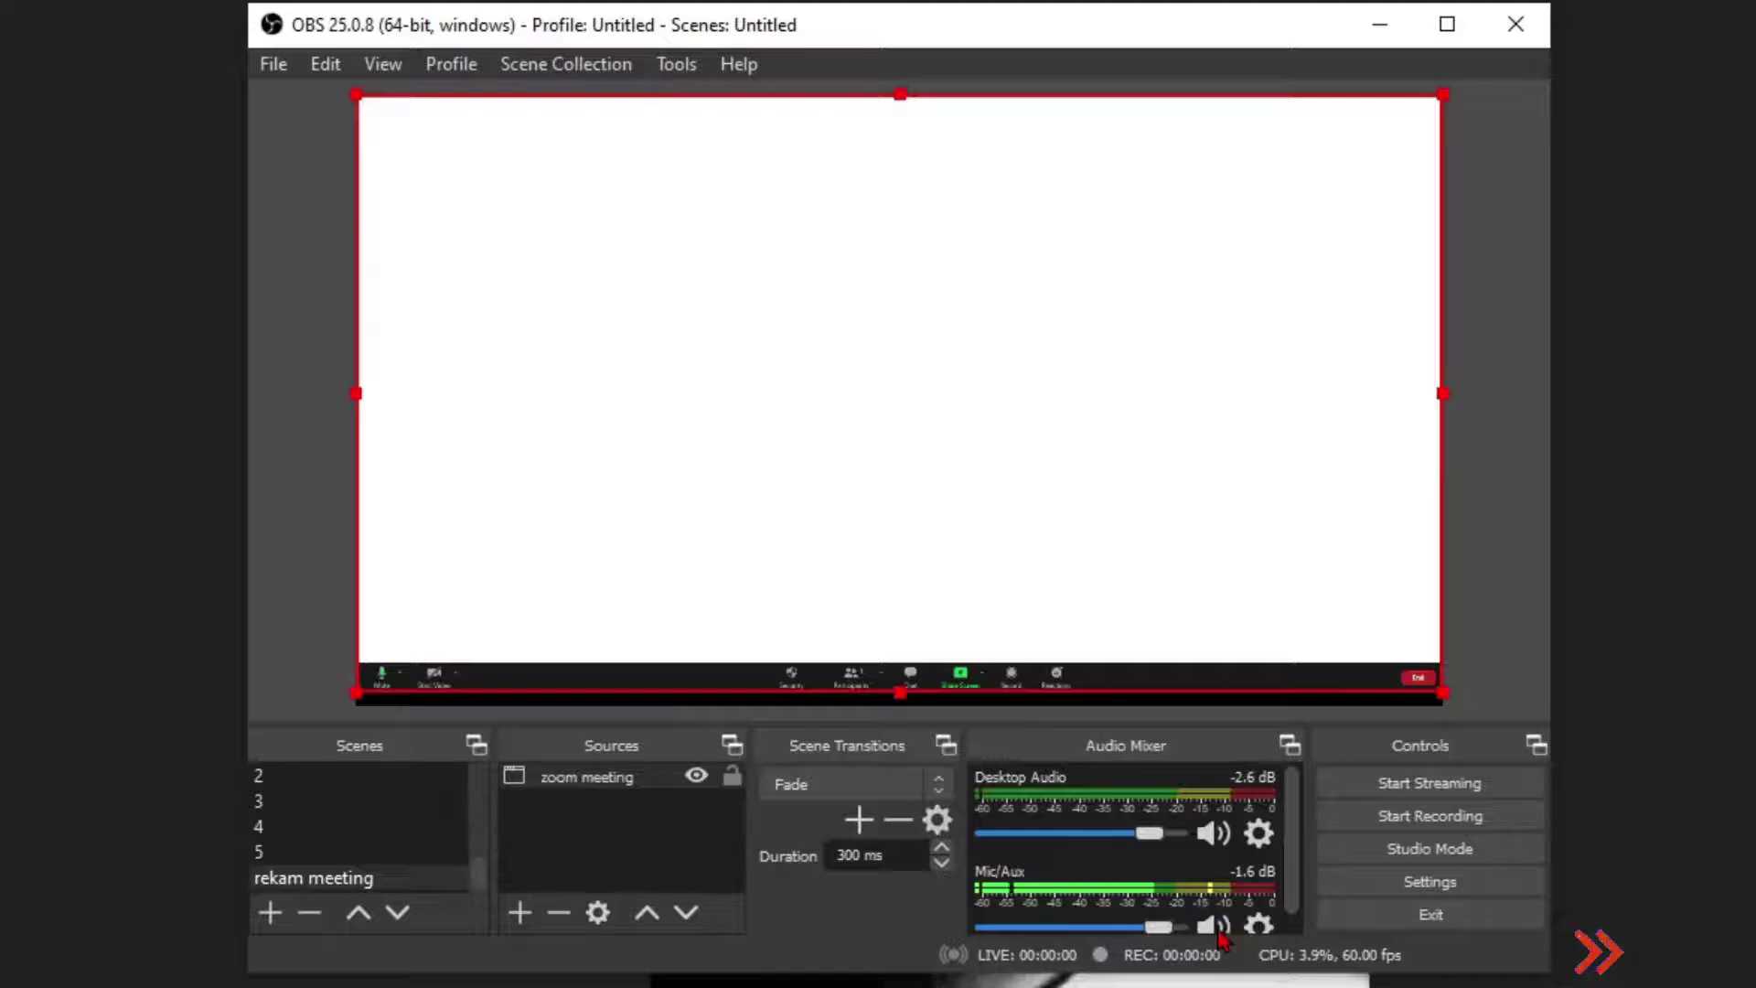
click(1430, 816)
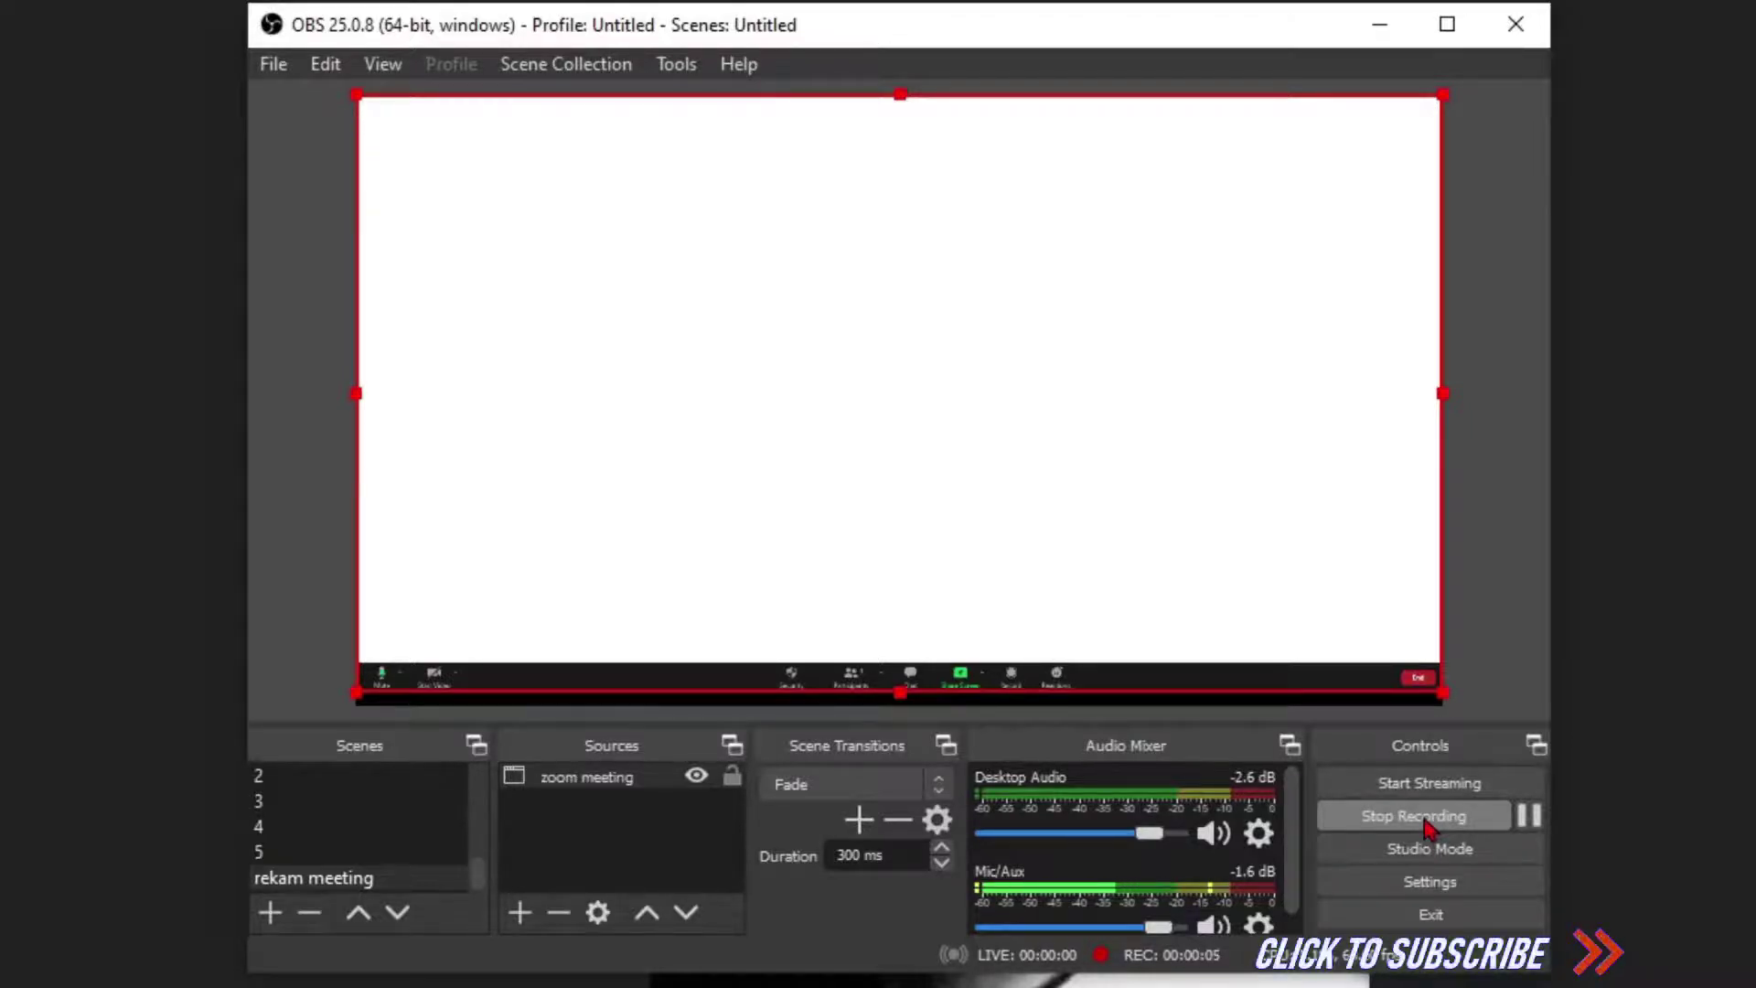
click(1429, 823)
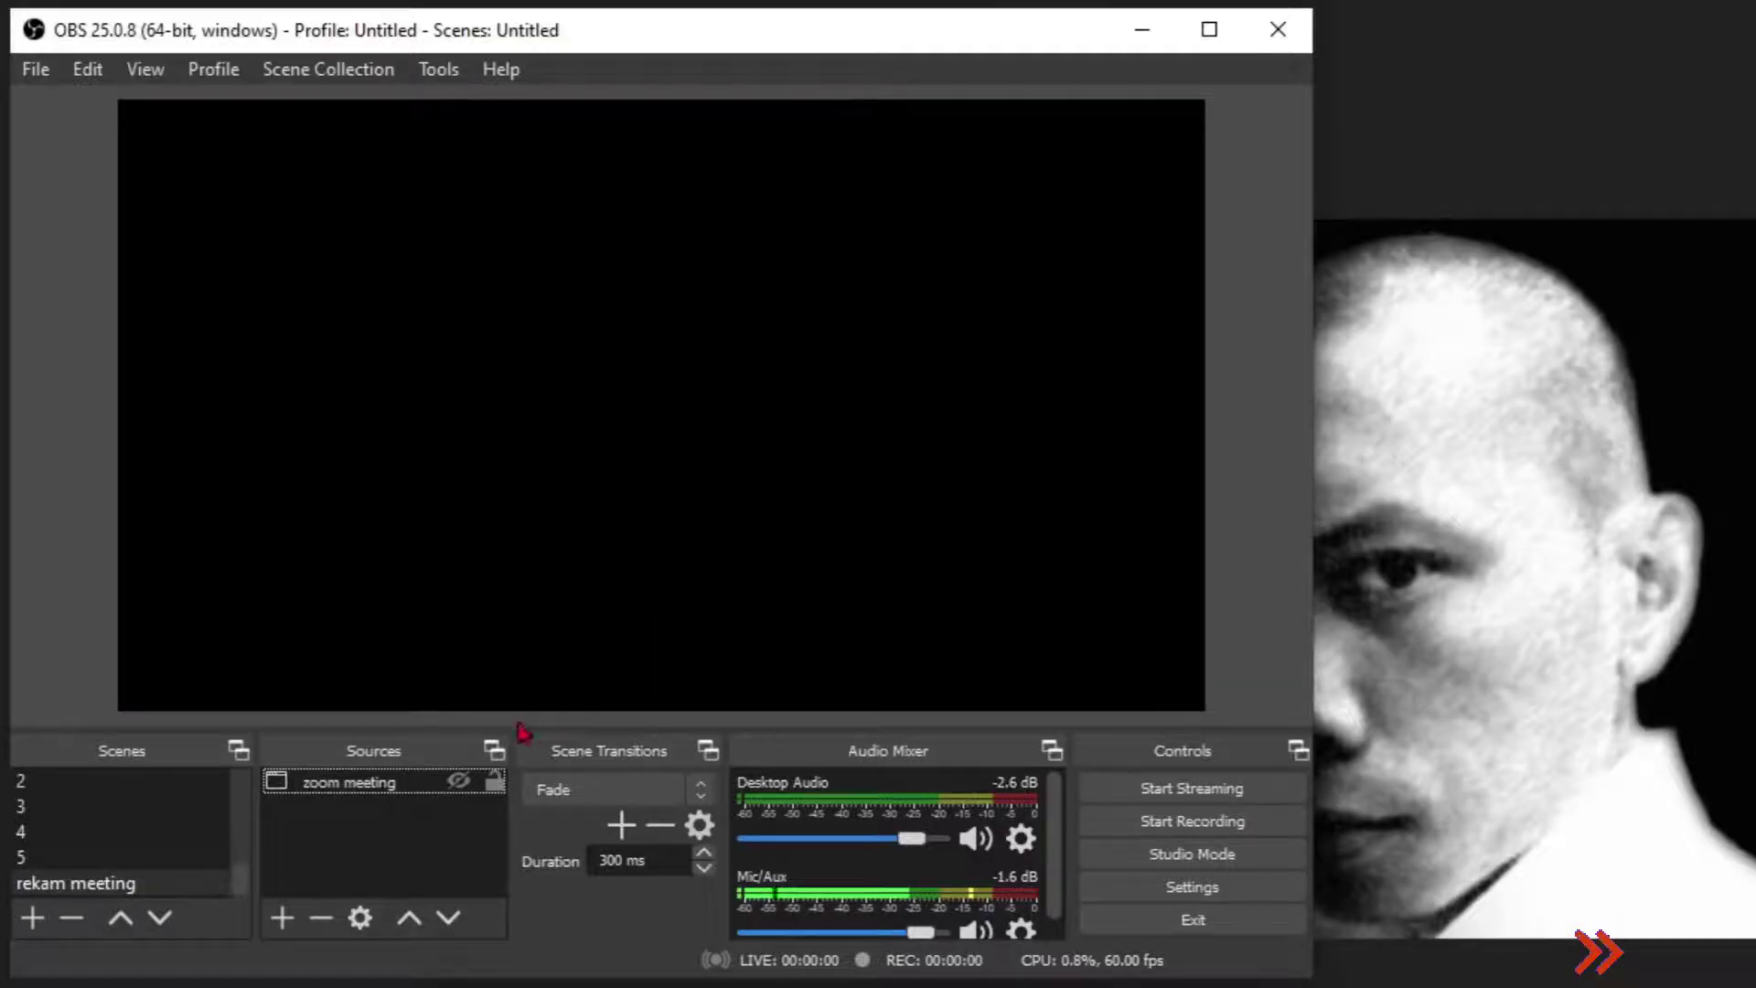
Step: Add a new Display Capture source named monitor1 to the rekam meeting scene
click(282, 918)
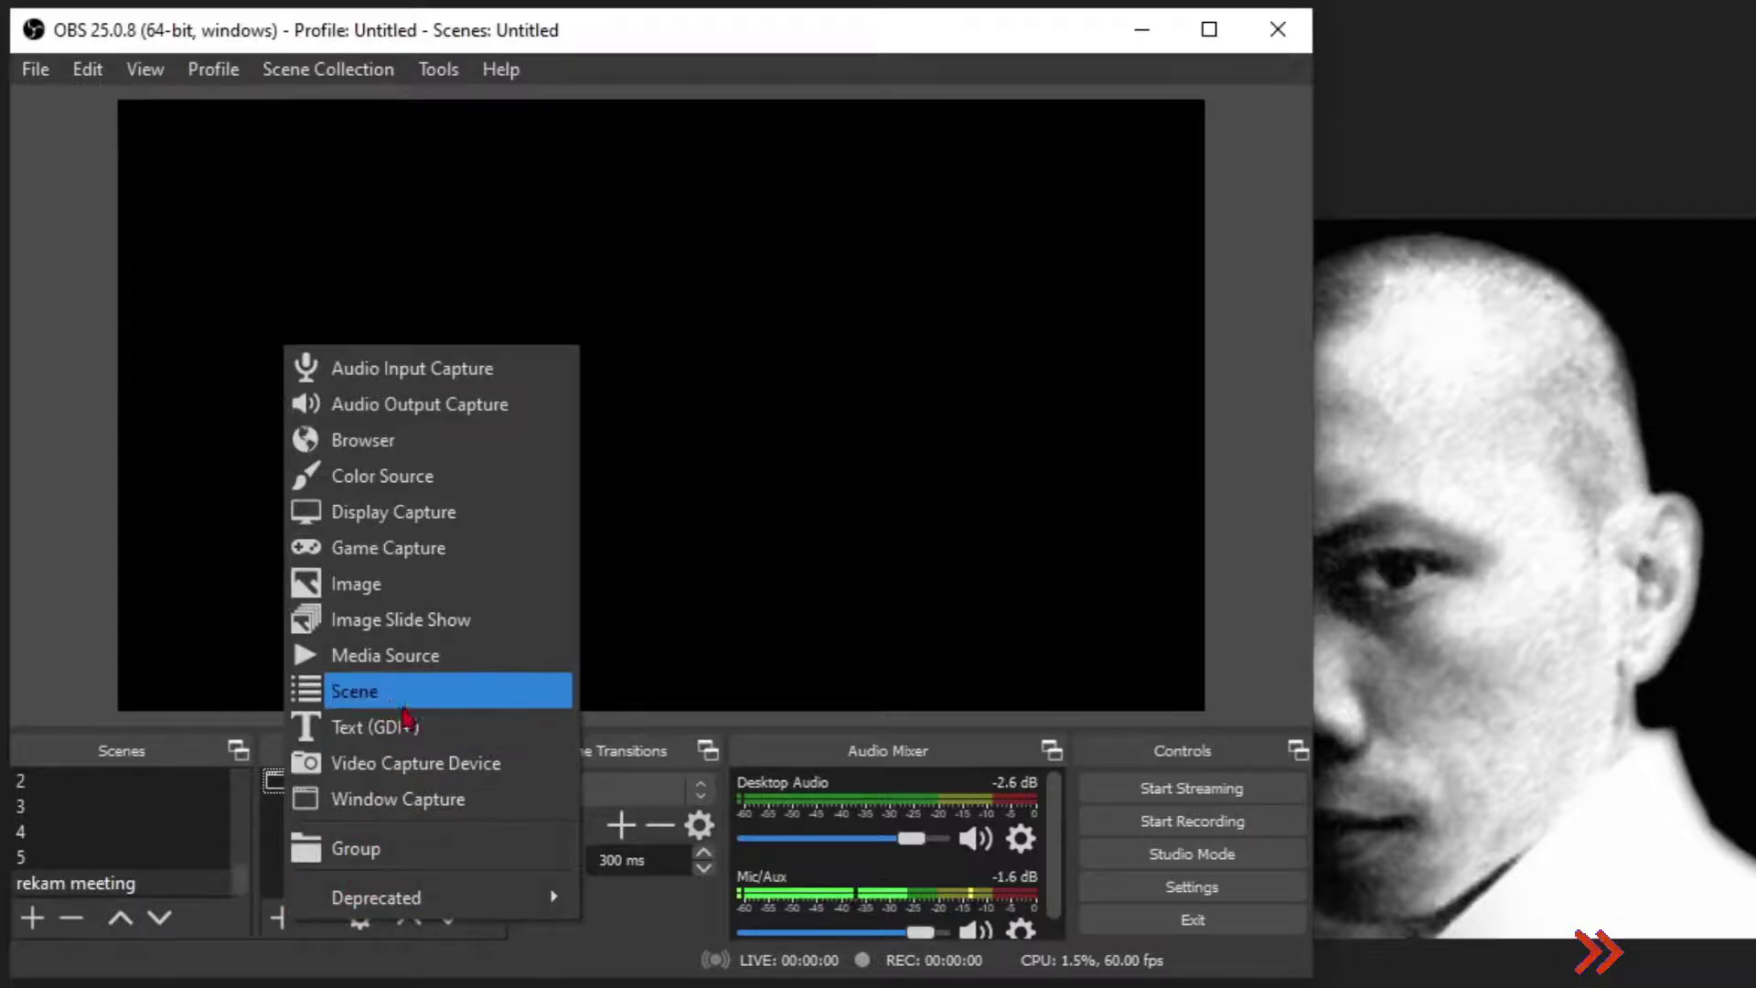
click(412, 510)
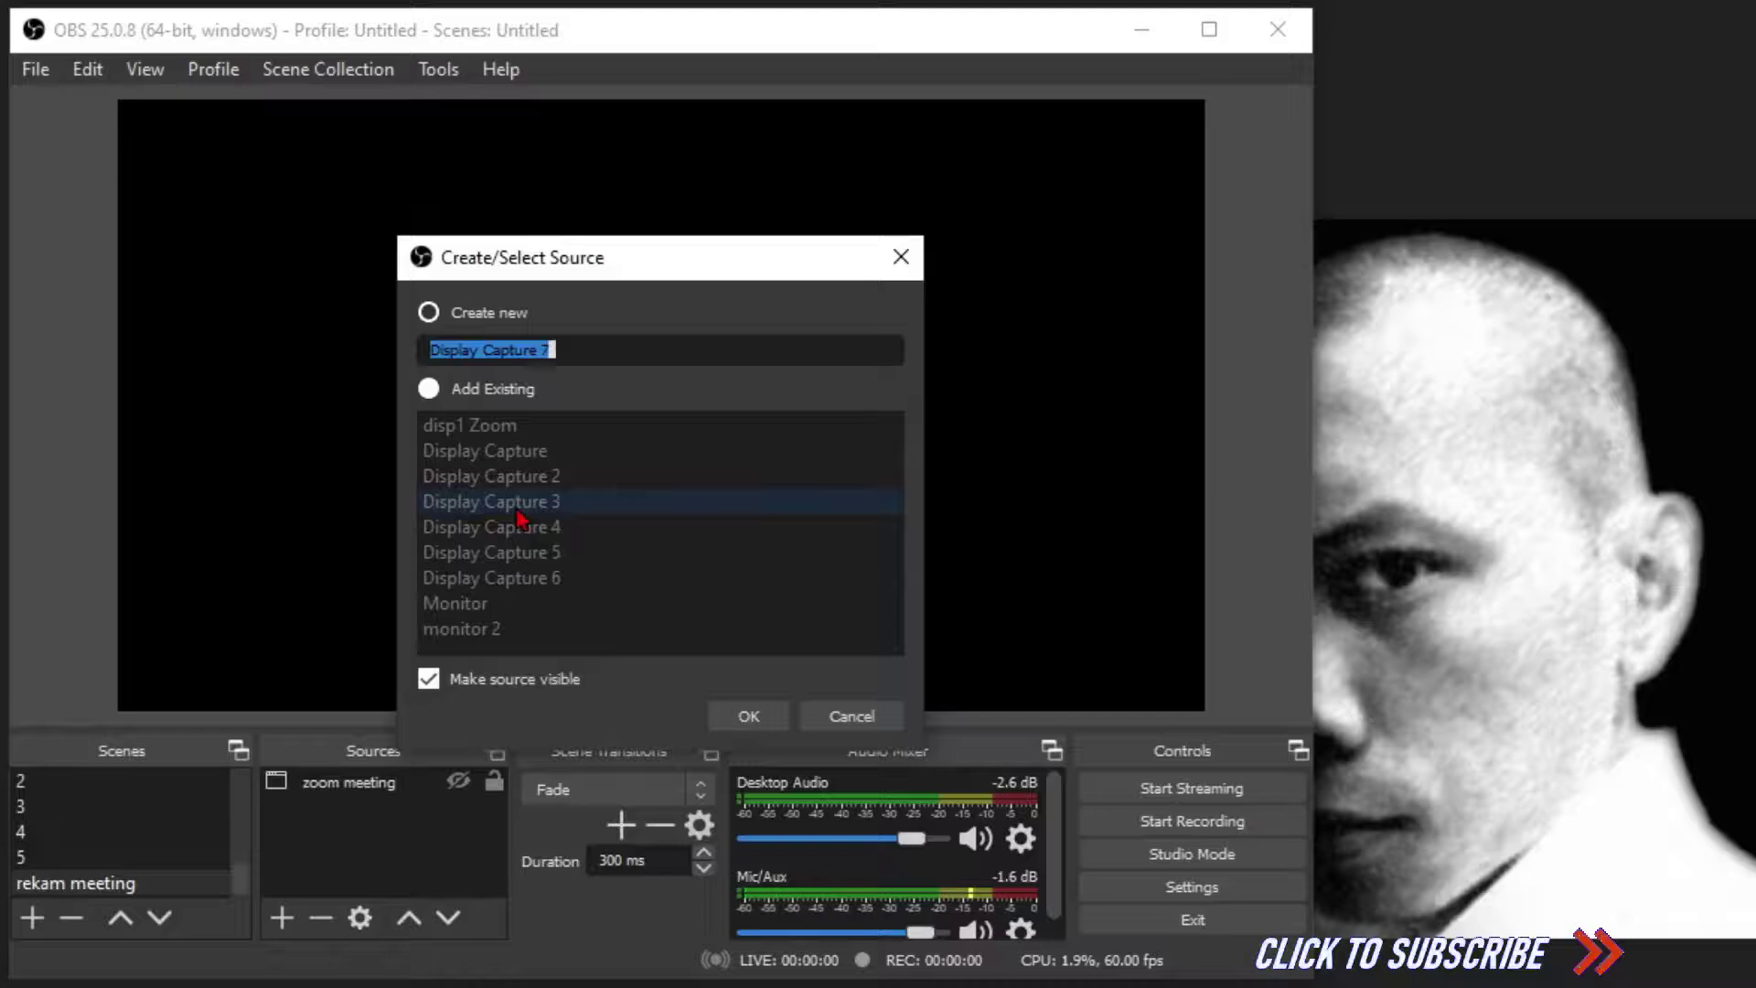
text(monitor)
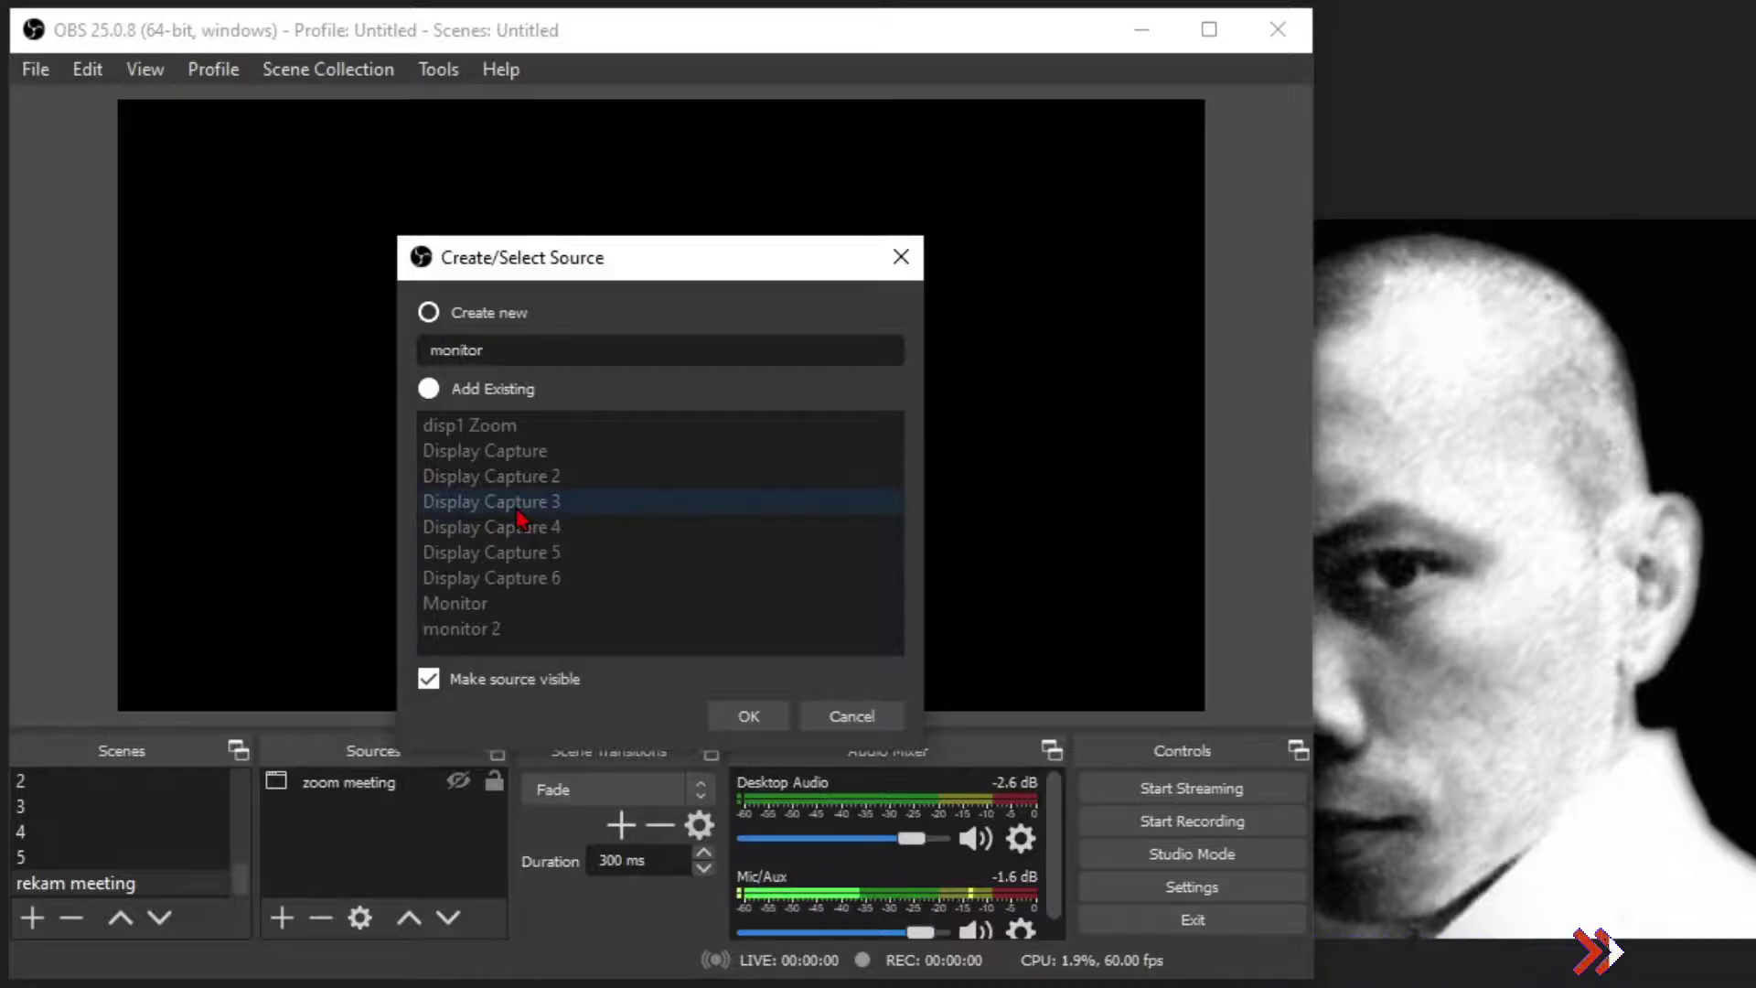
text(1)
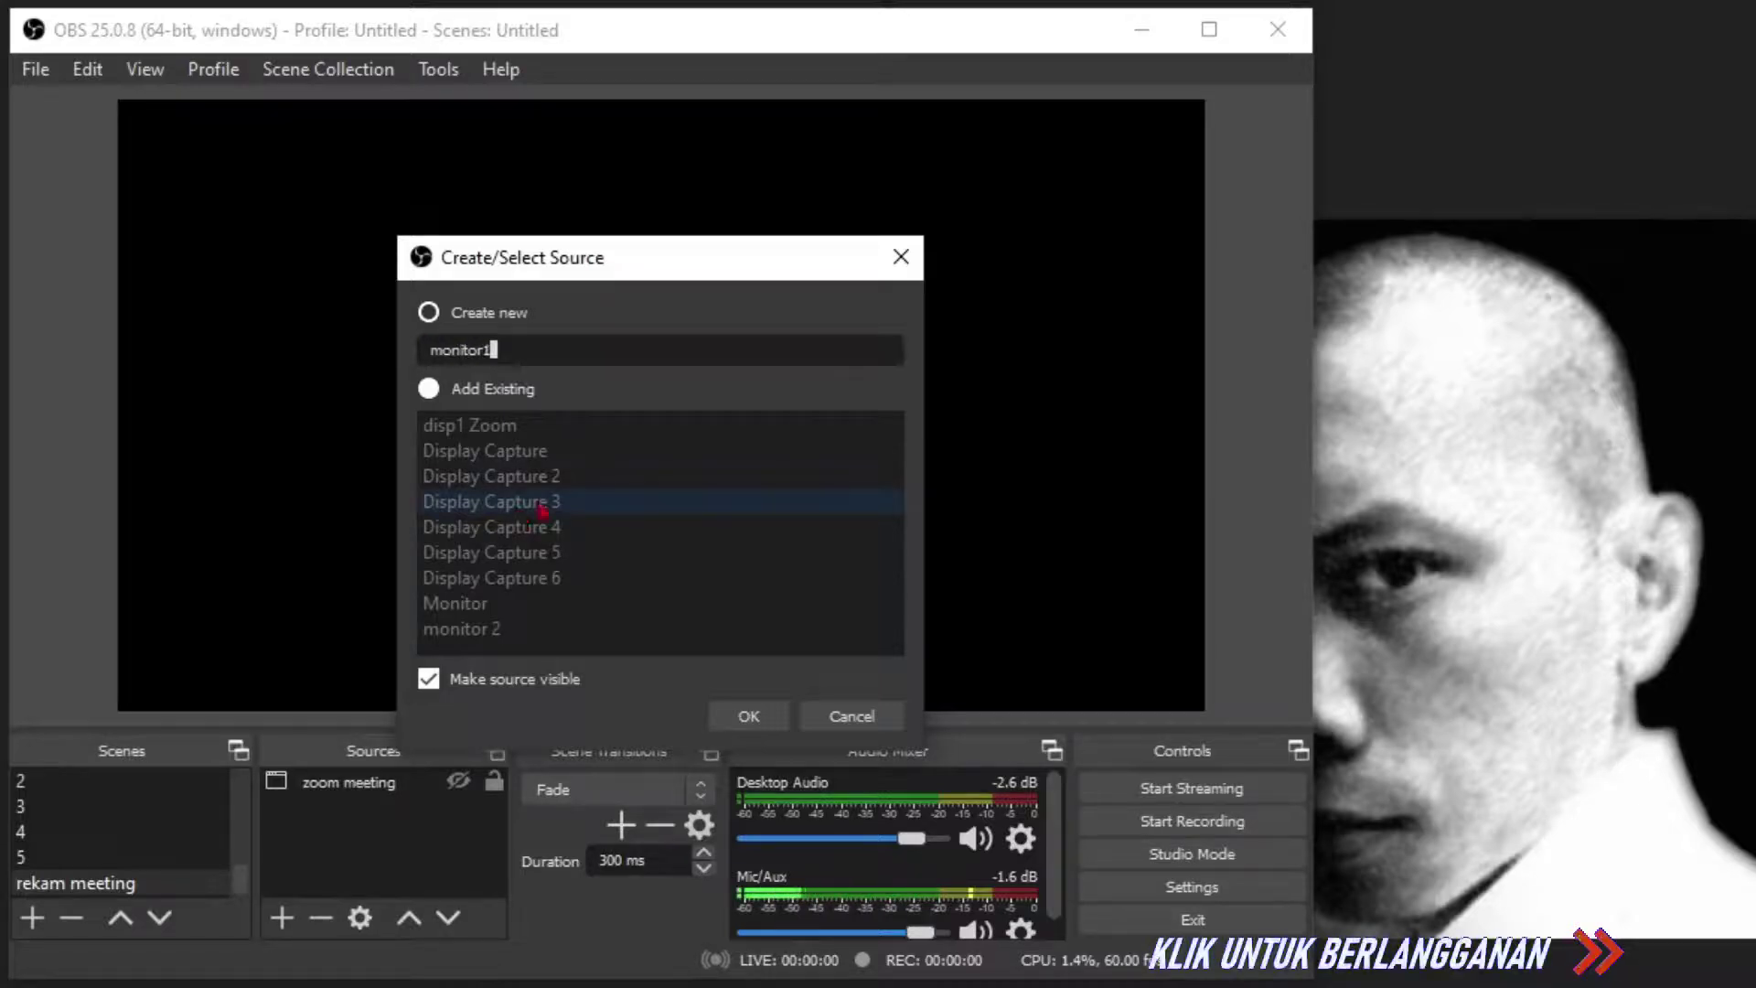
click(743, 715)
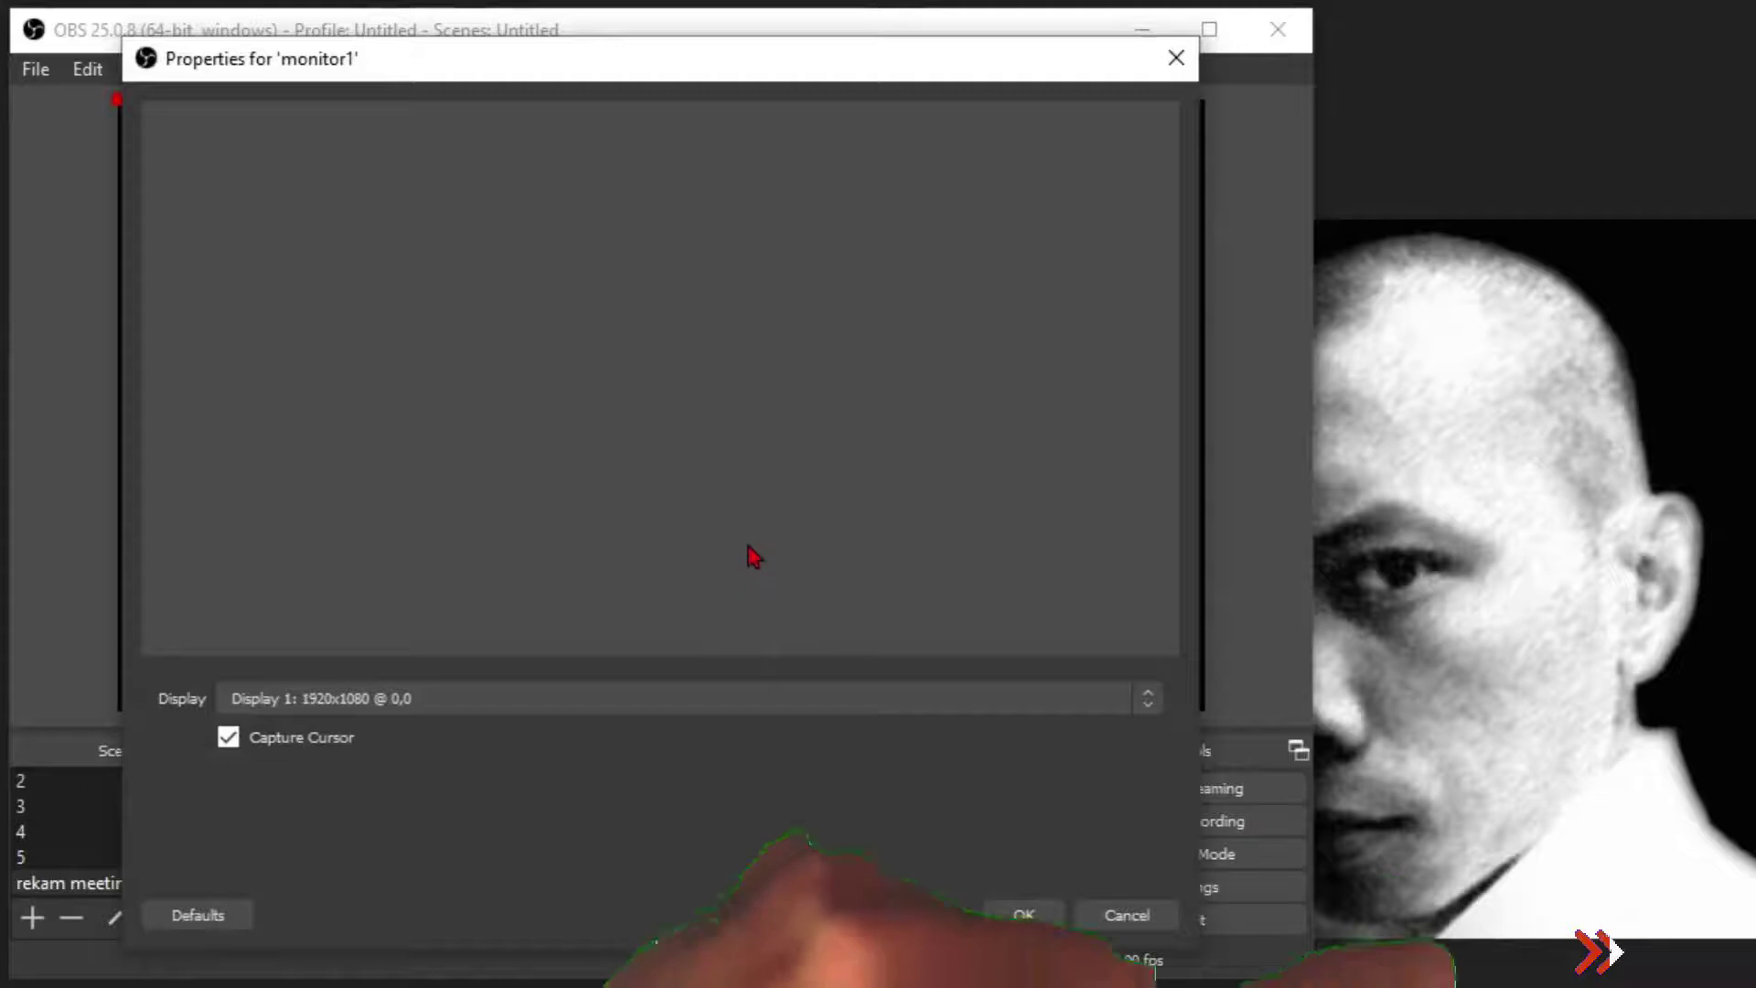
Step: Set the monitor1 source to capture Display 2: 1920x1080 @ -1920,0 and accept its properties
click(431, 711)
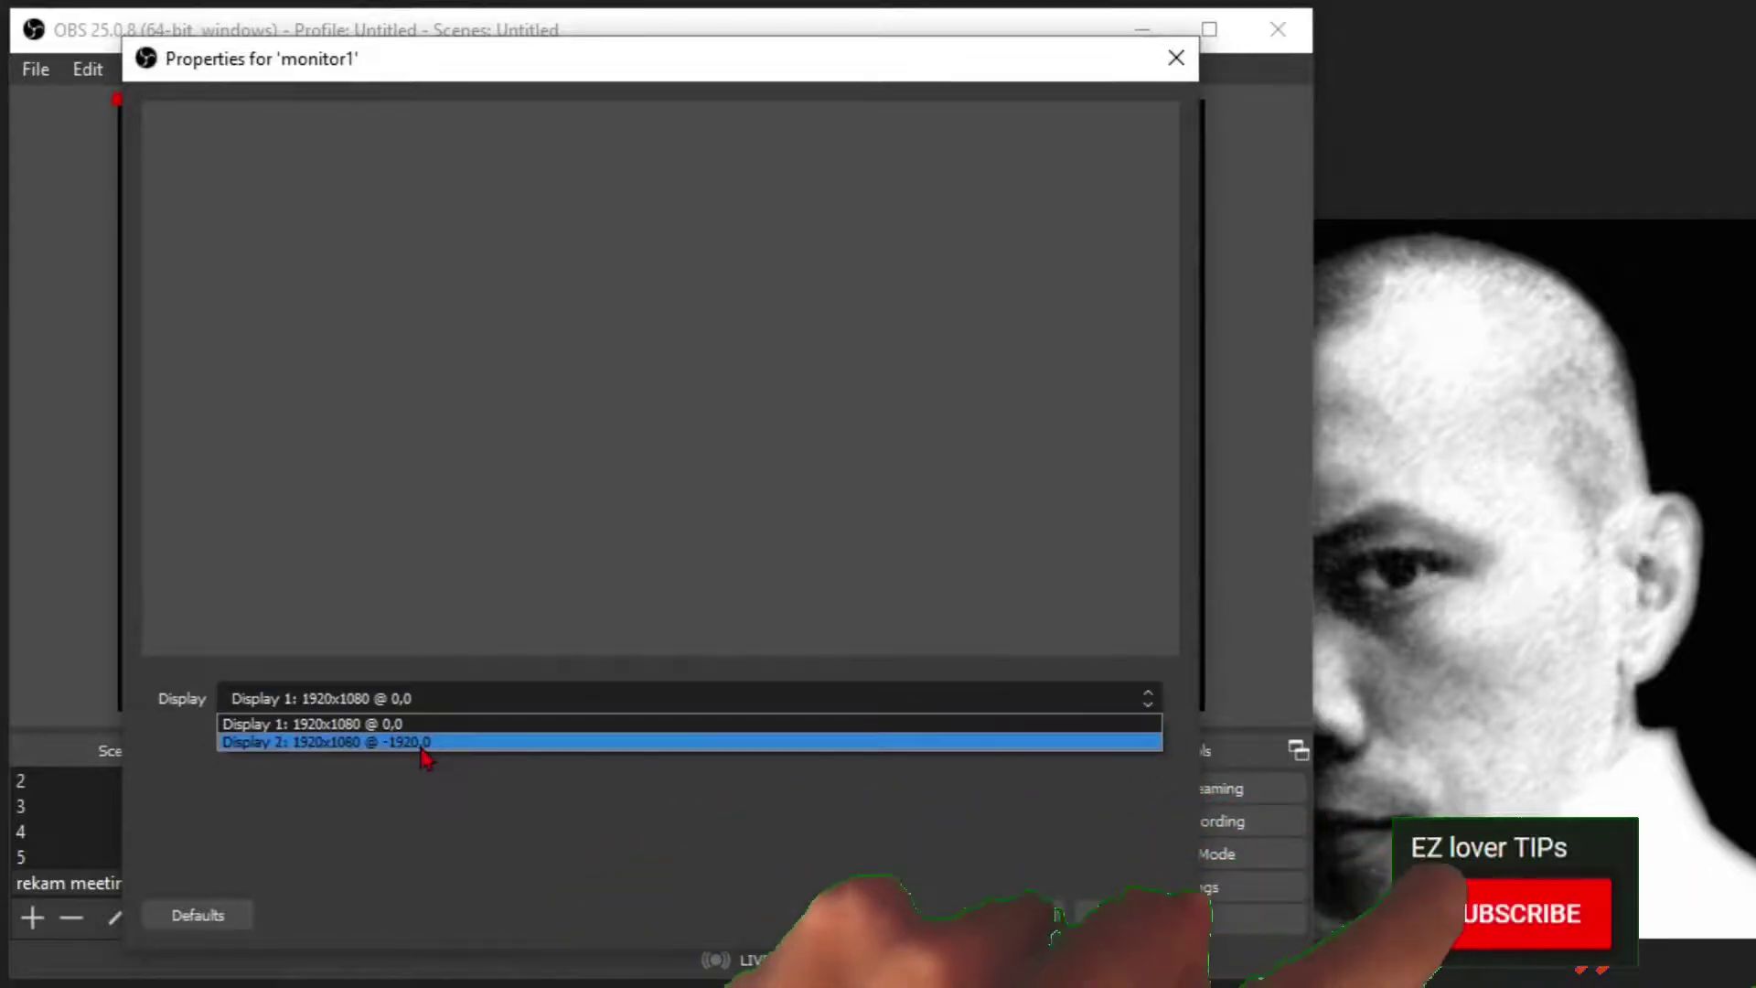
click(428, 742)
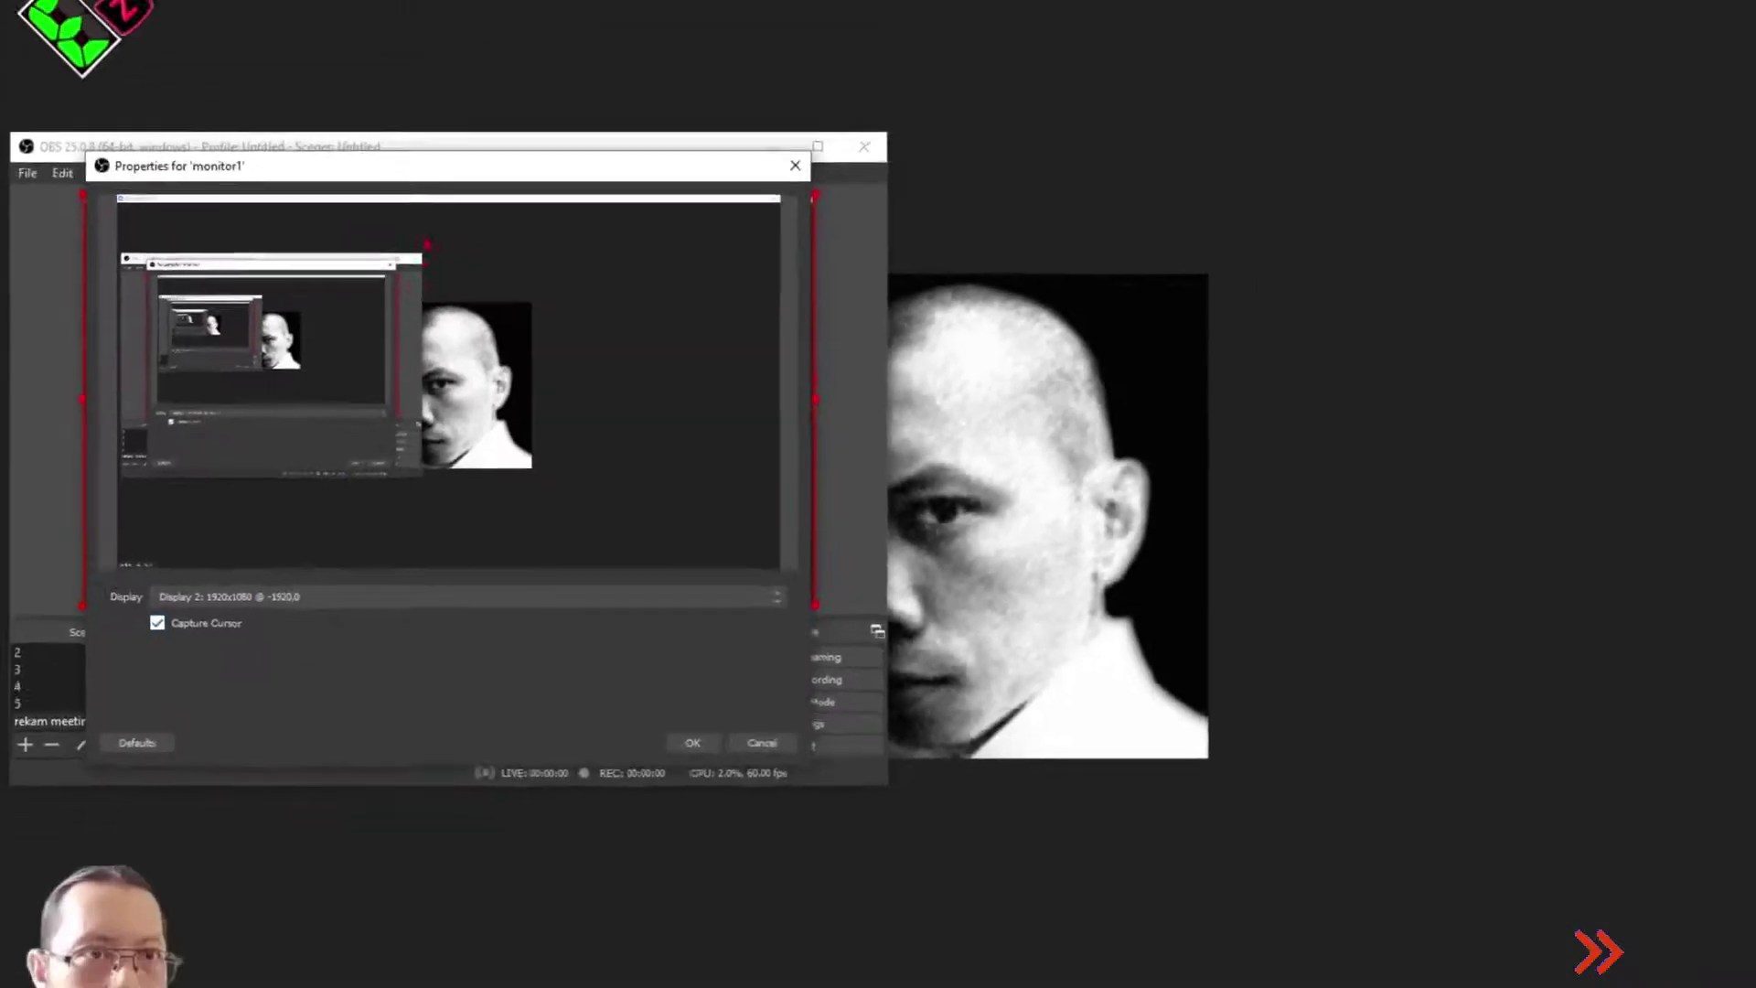
drag(448, 167, 1225, 189)
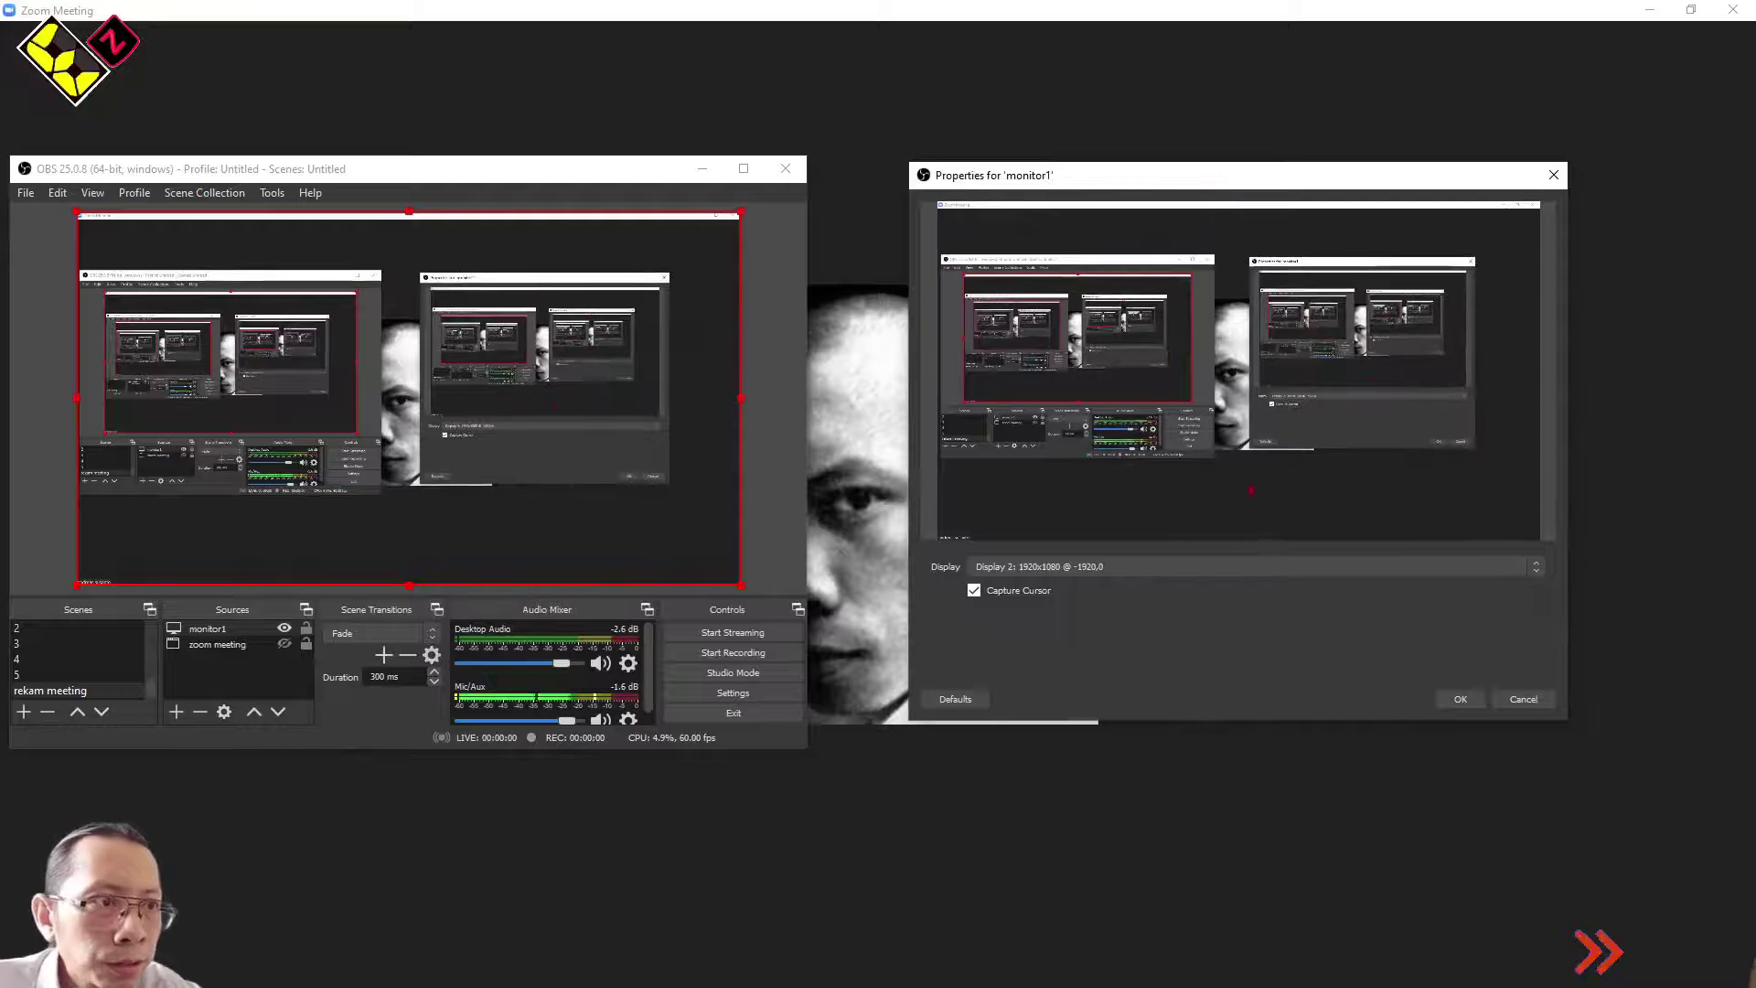
click(1461, 700)
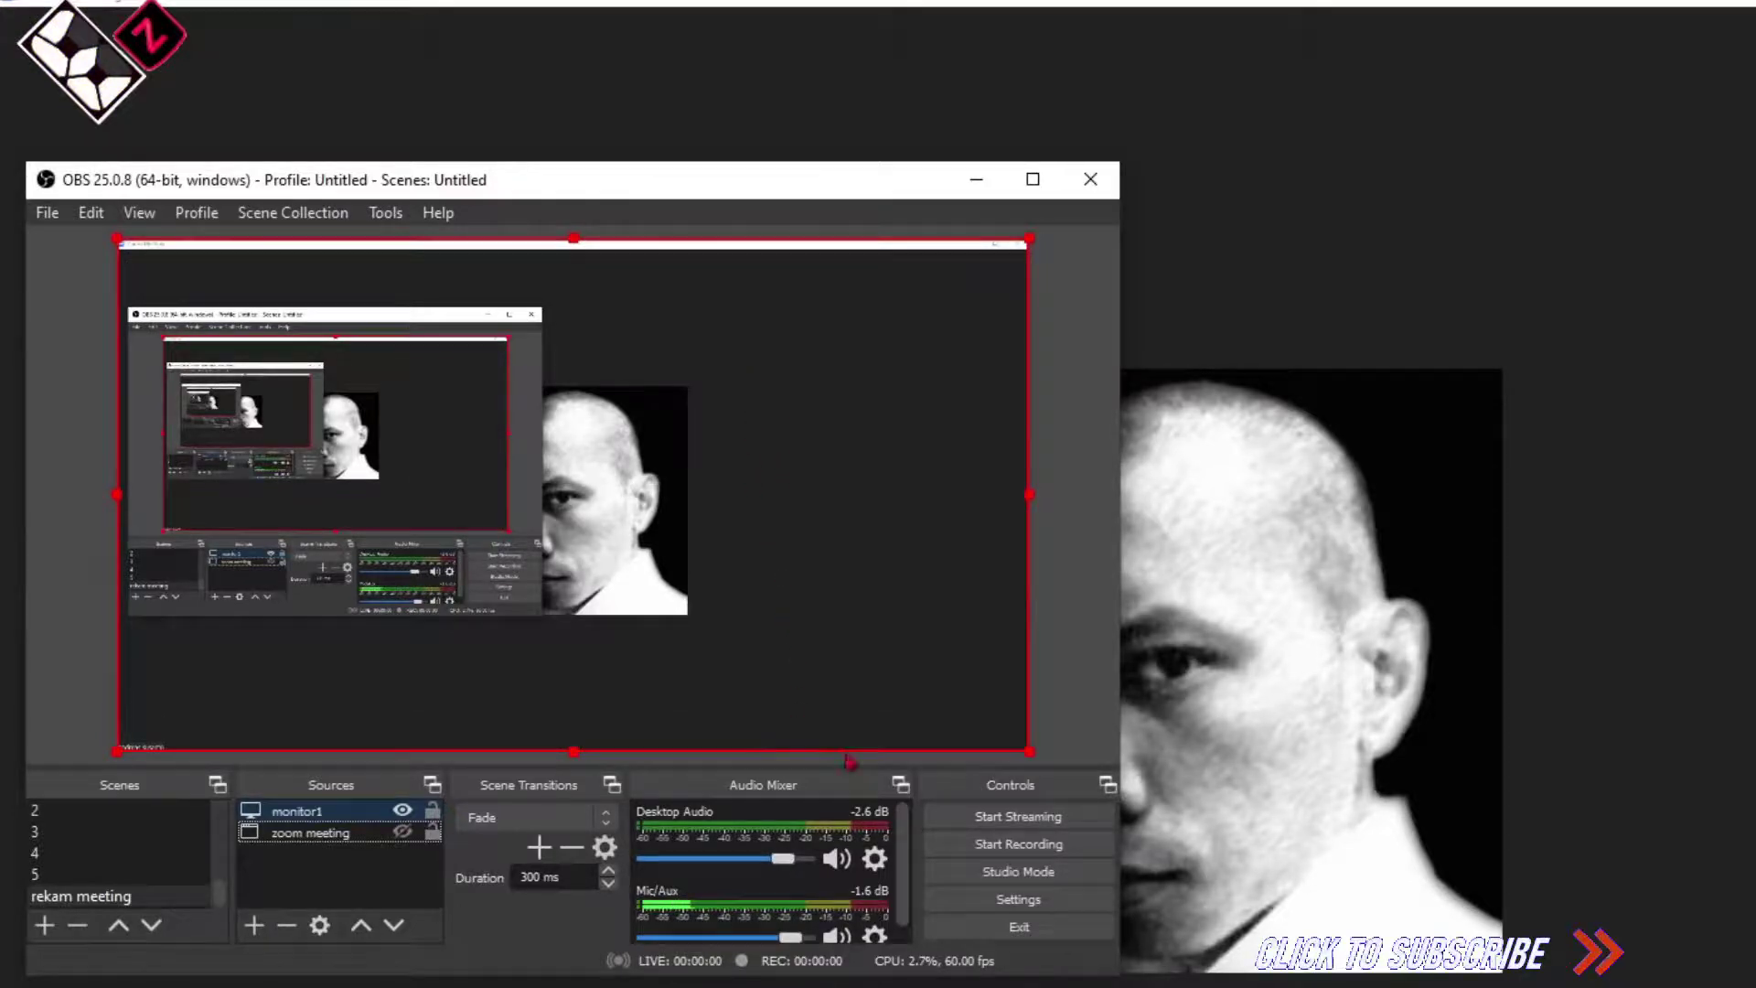
Step: Restore the maximized Zoom Meeting window to its smaller size and position it near the captured display's upper-right corner
click(1007, 850)
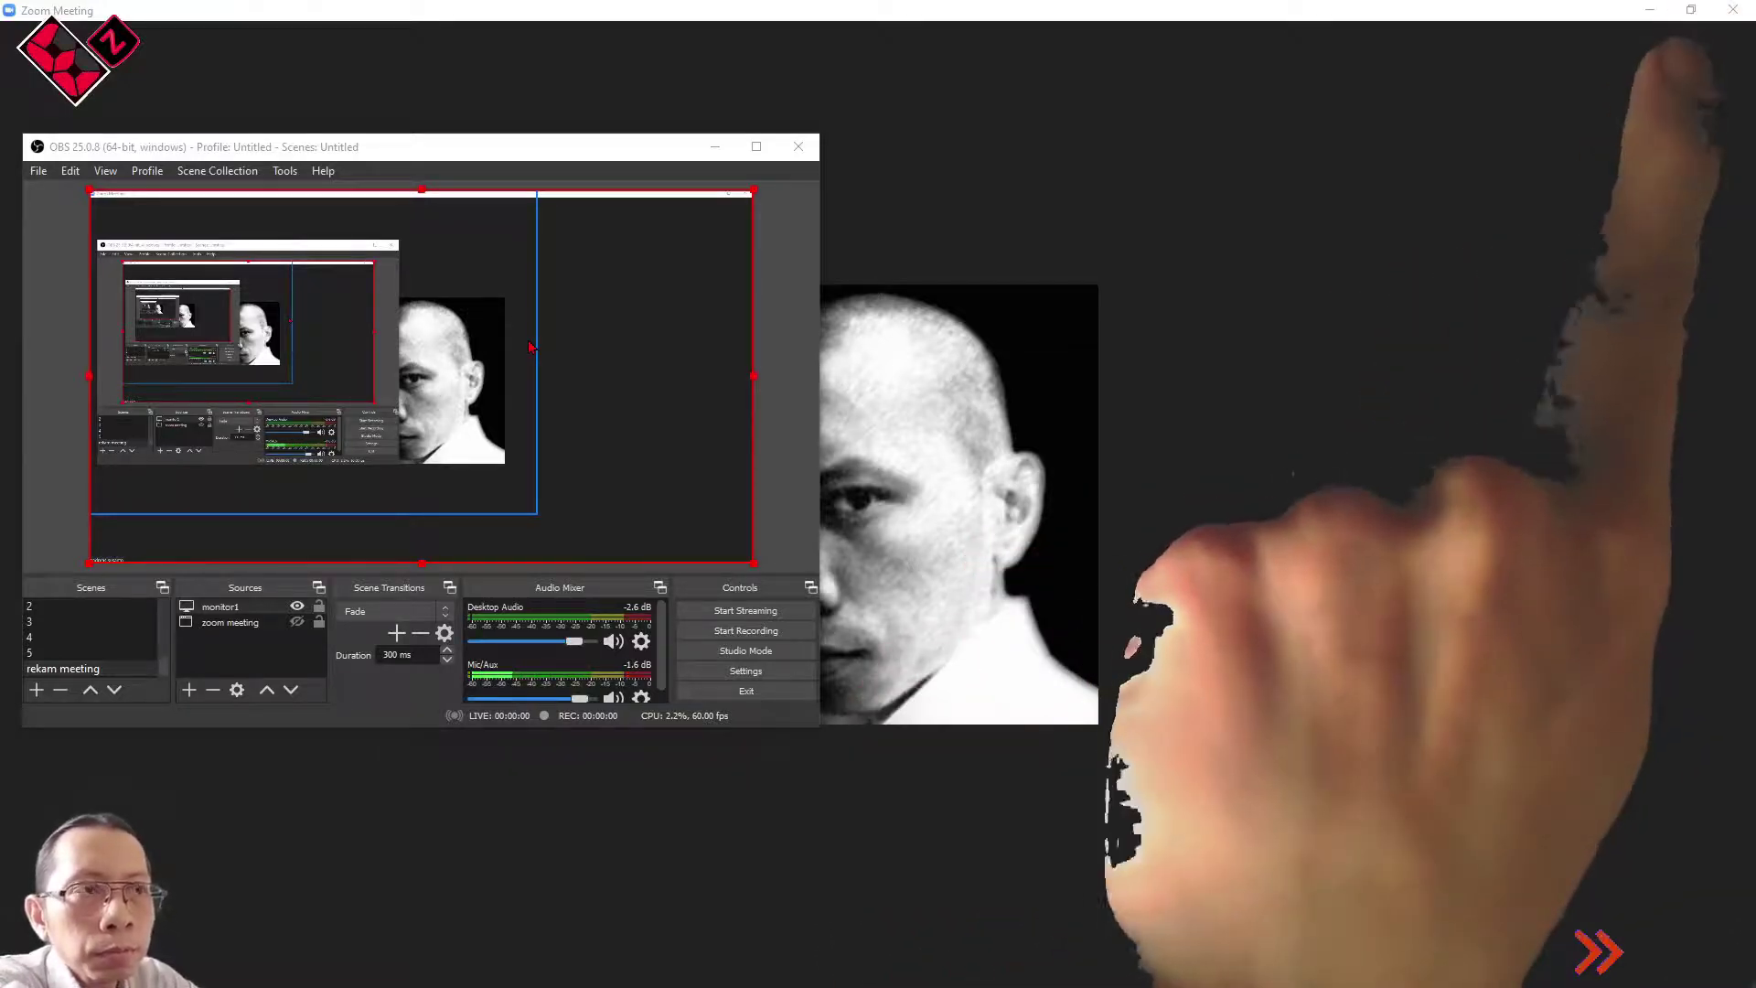
click(1691, 10)
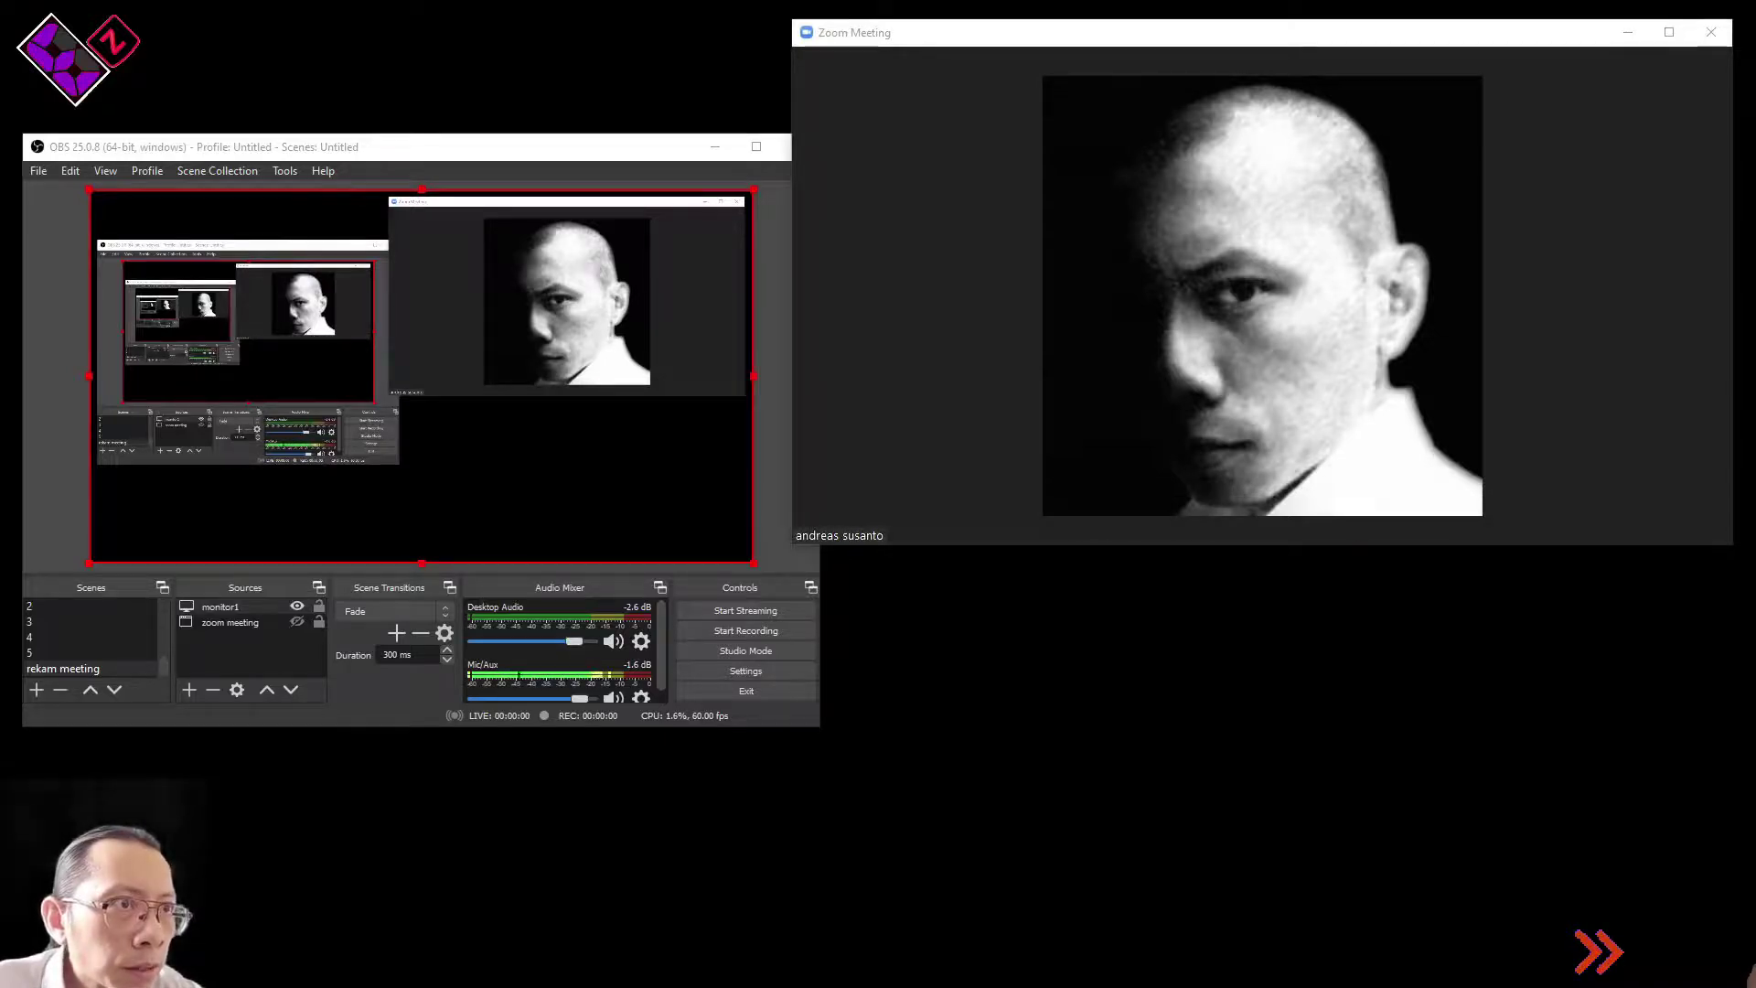
mouse_move(1286, 36)
mouse_down()
mouse_move(1278, 56)
mouse_move(1288, 32)
mouse_up()
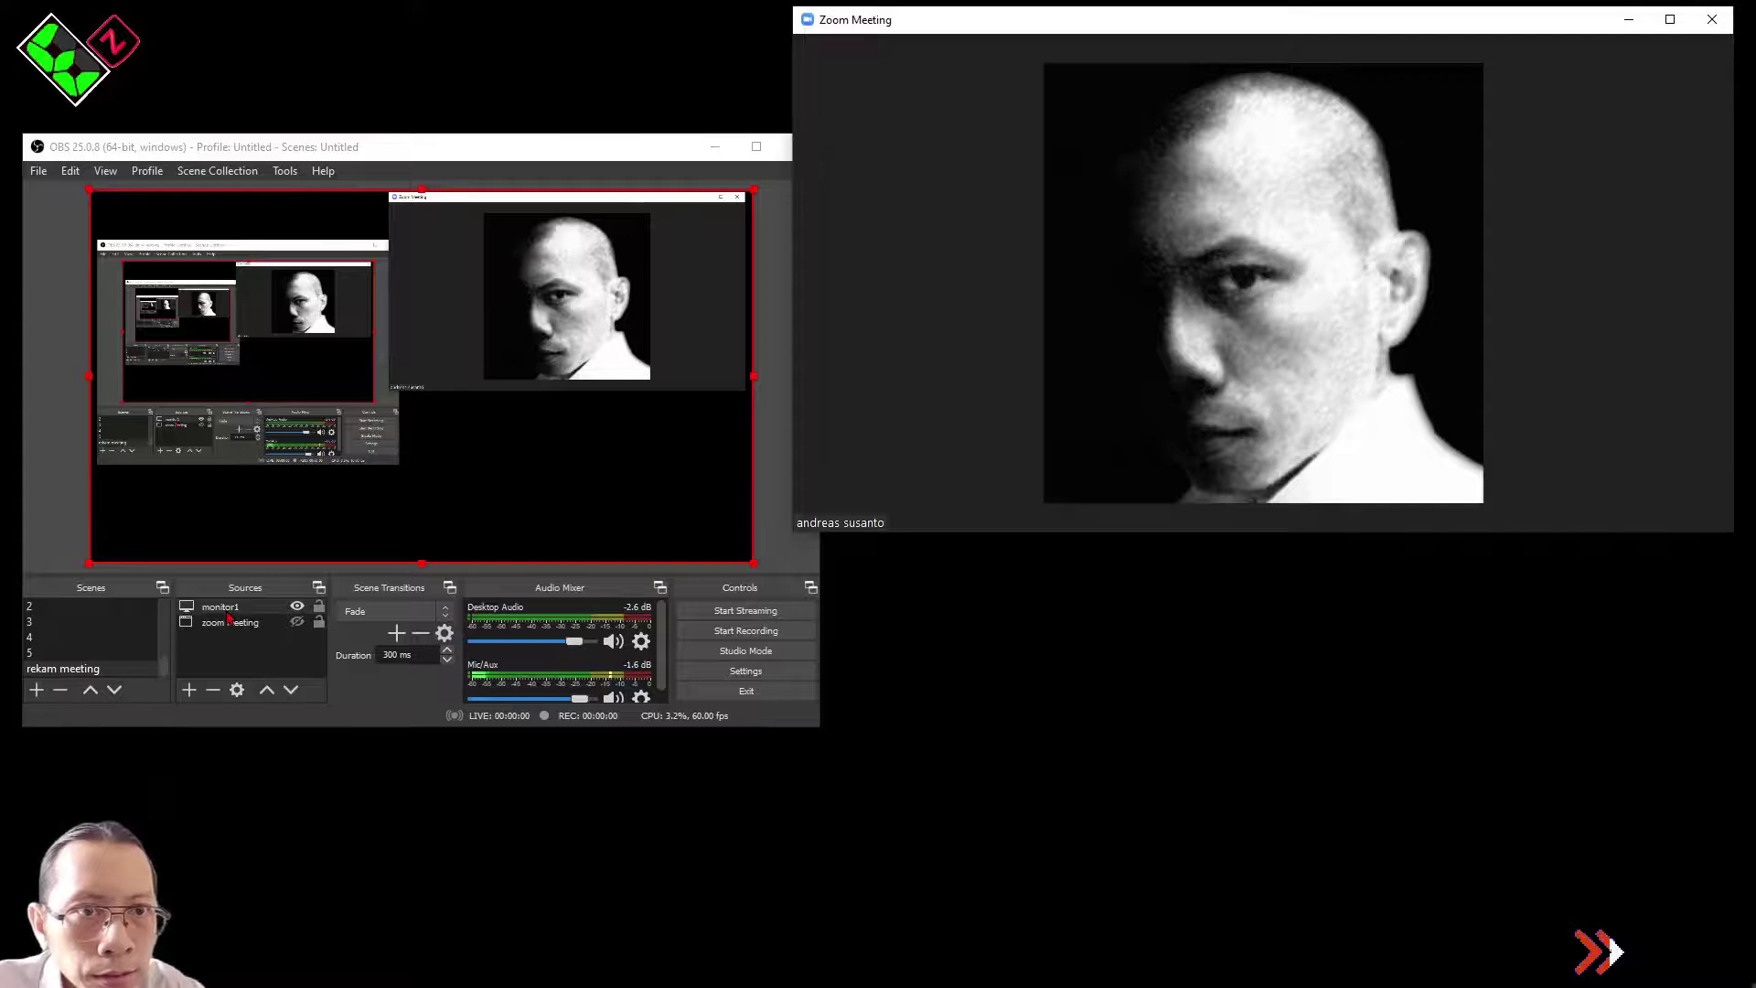
Step: Crop the monitor1 source from its lower-left corner so that mainly the Zoom Meeting window remains
click(229, 619)
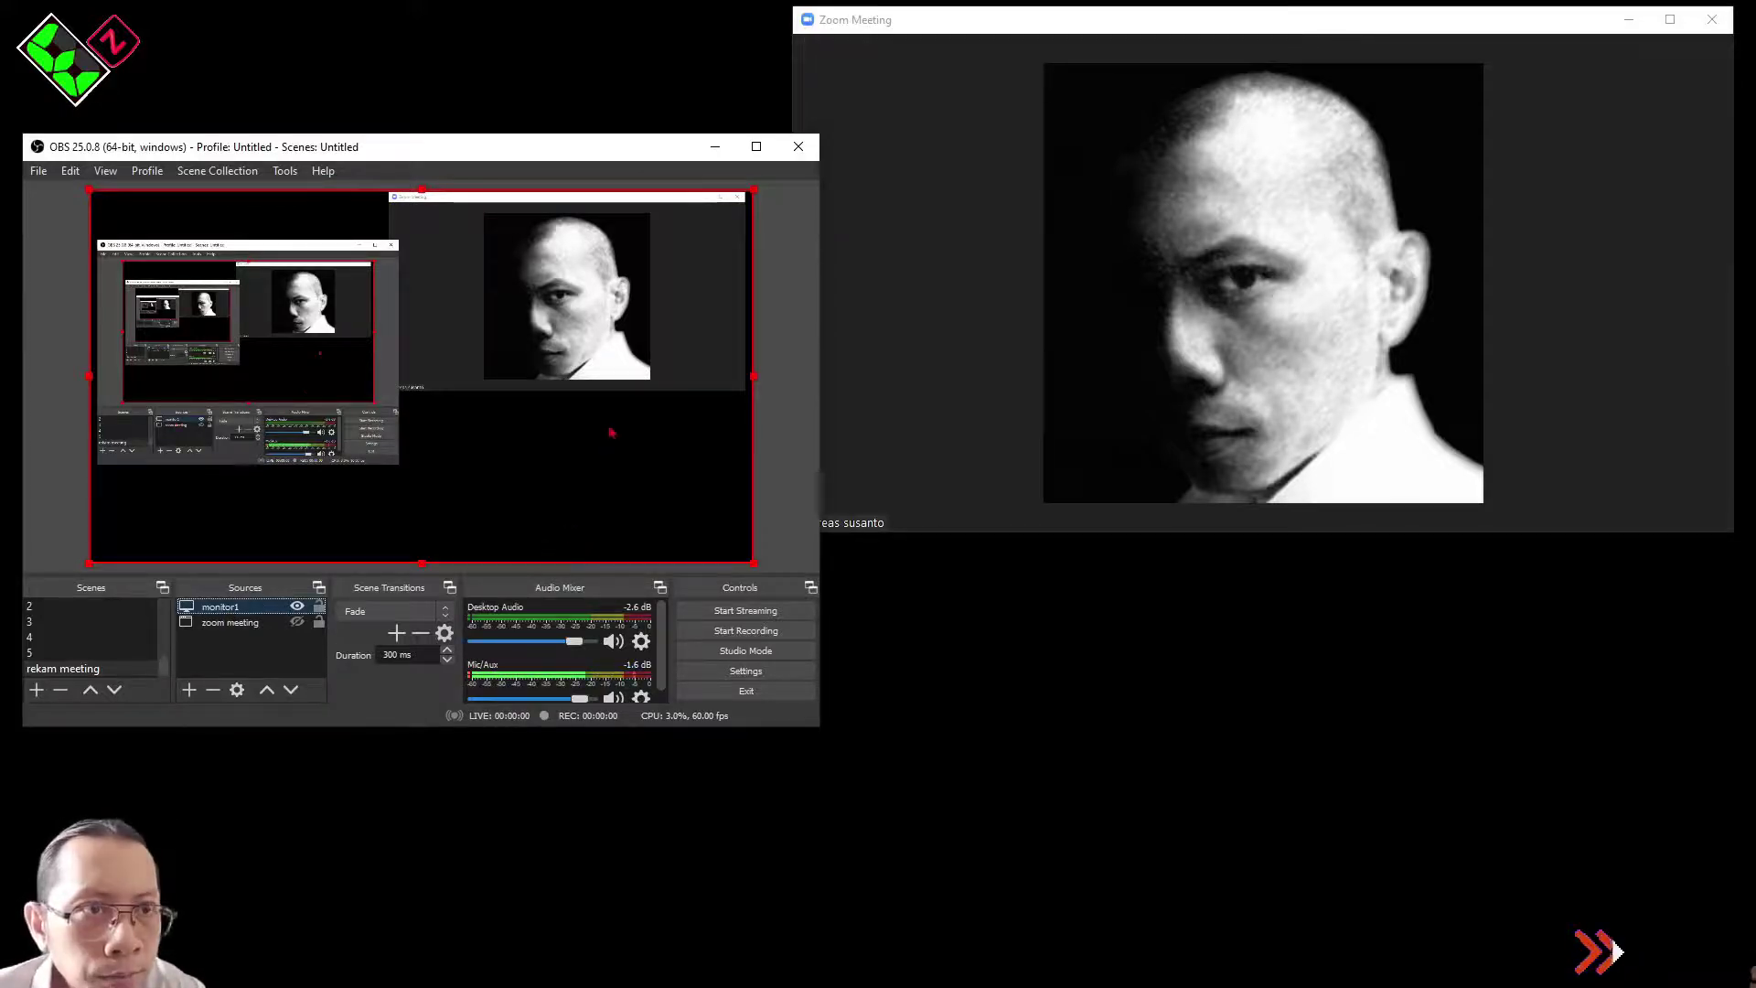
key(alt)
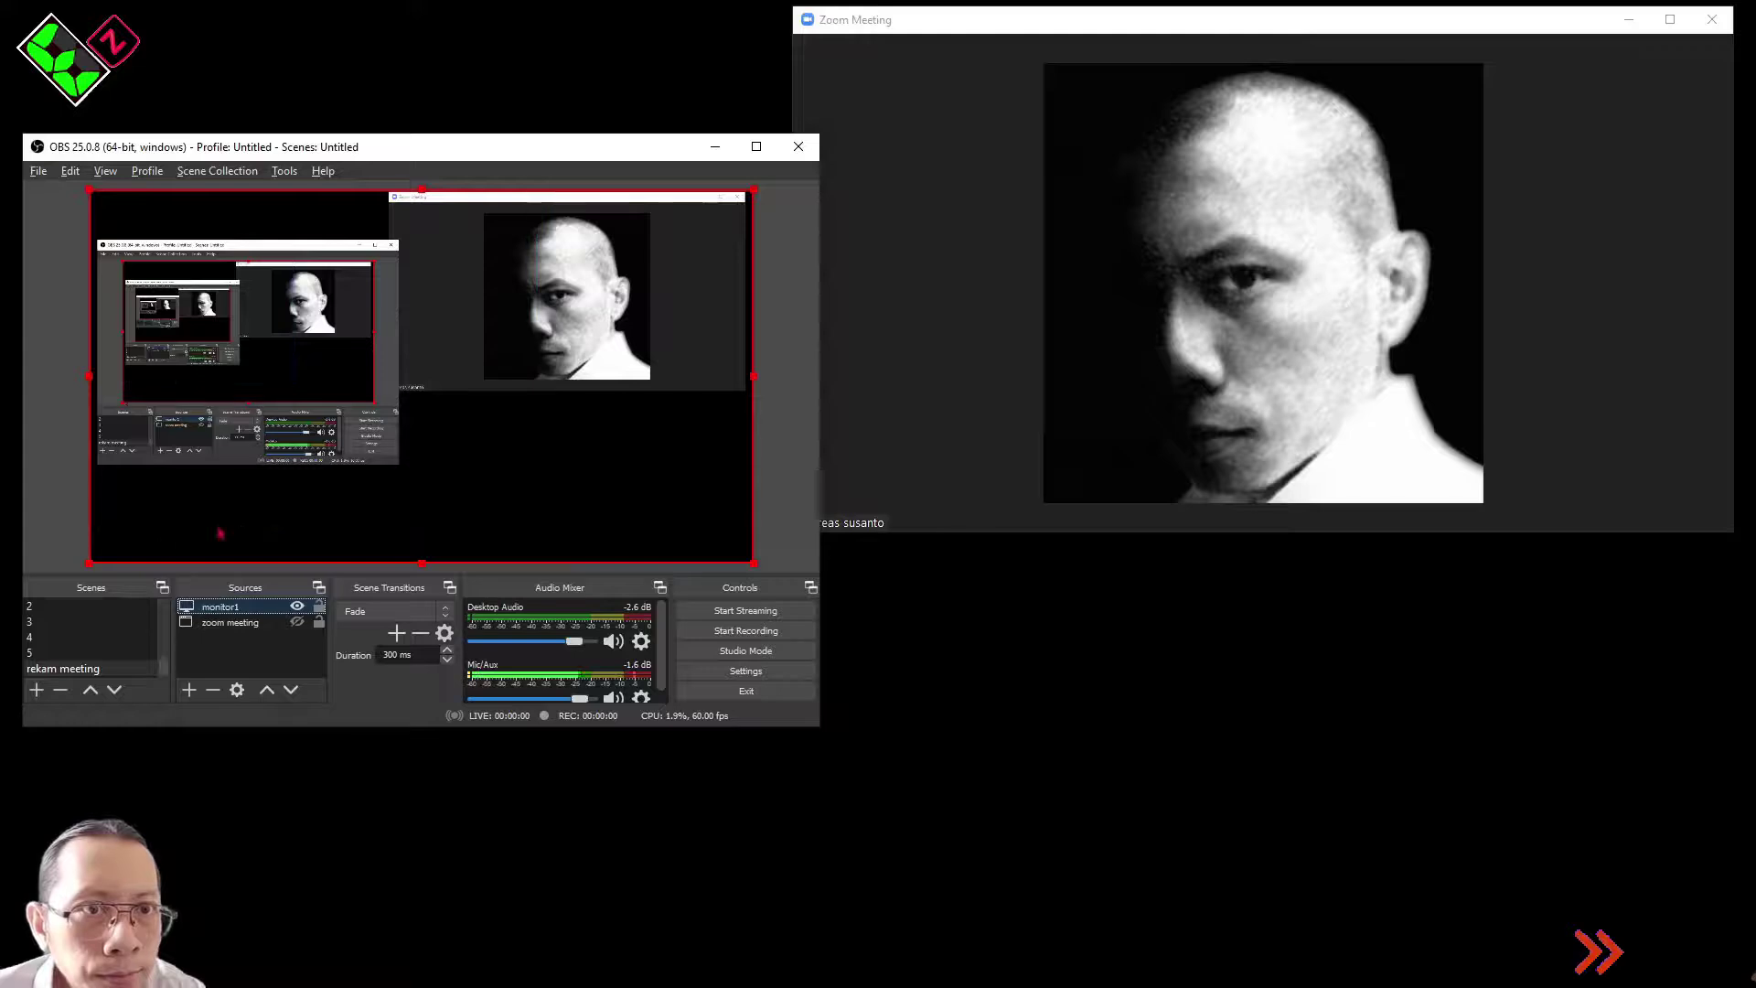
drag(91, 569, 393, 430)
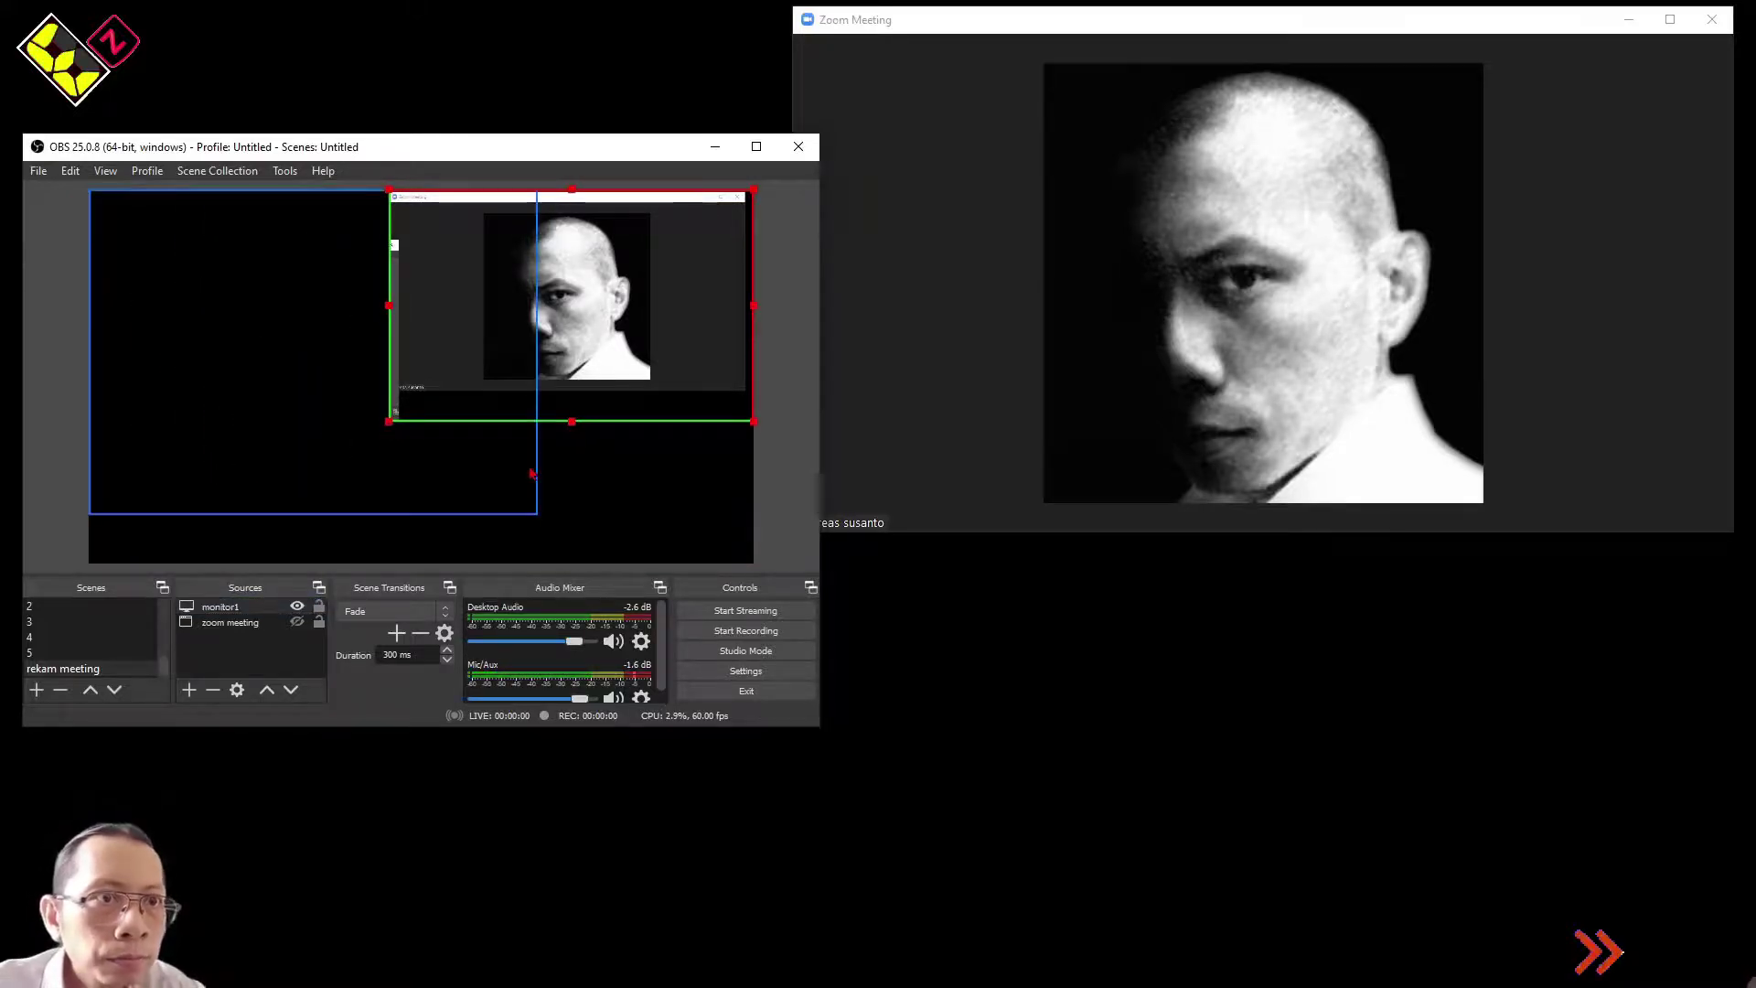
Step: Move the cropped monitor1 source to the canvas's upper-left corner, enlarge it to the full canvas height, and centre it horizontally
drag(606, 314, 309, 317)
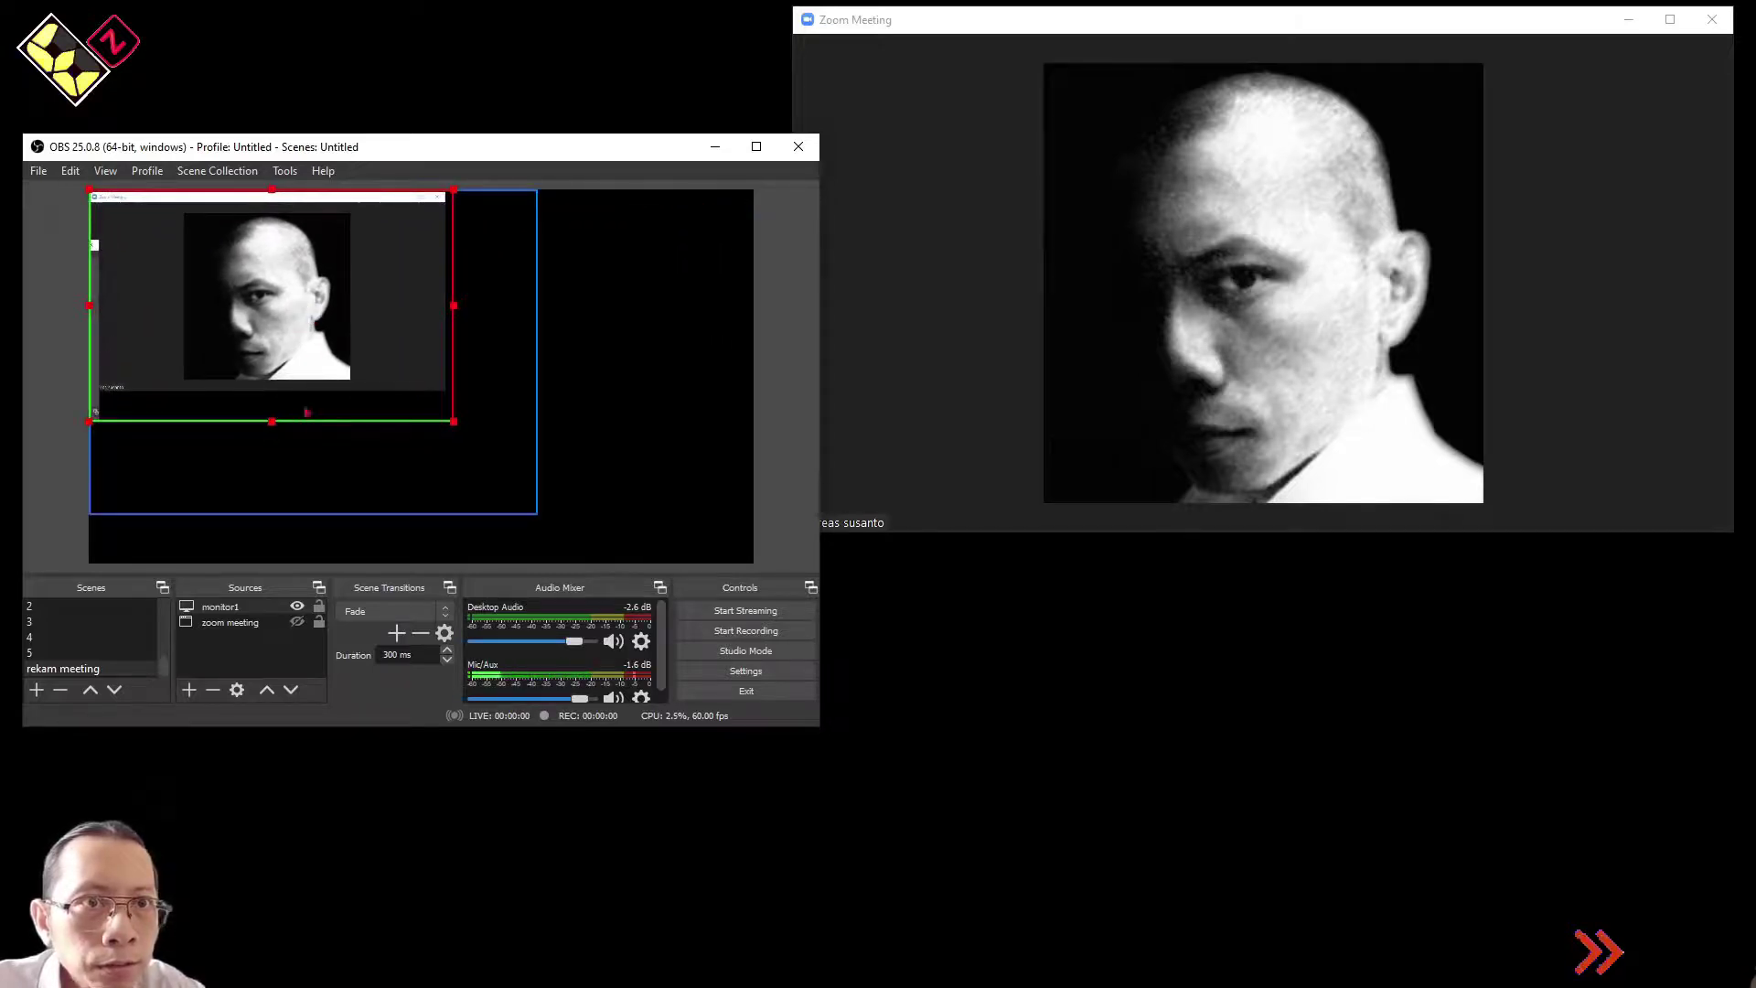
drag(272, 427, 399, 570)
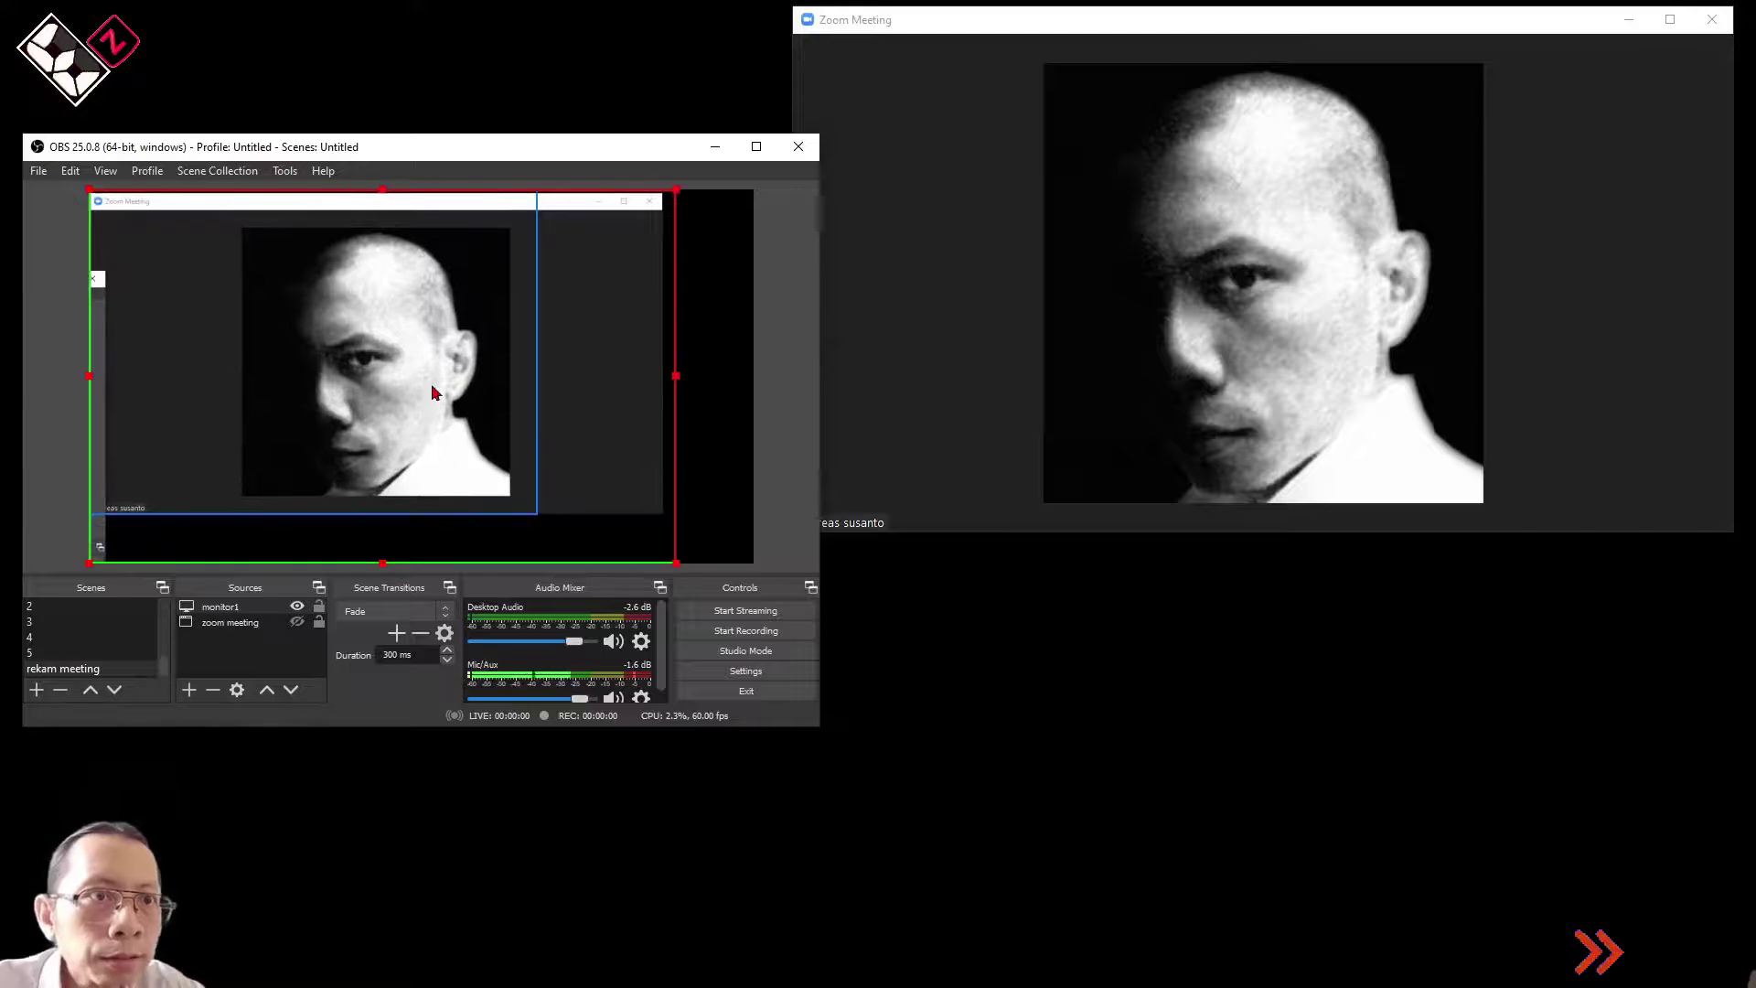
drag(431, 383, 470, 386)
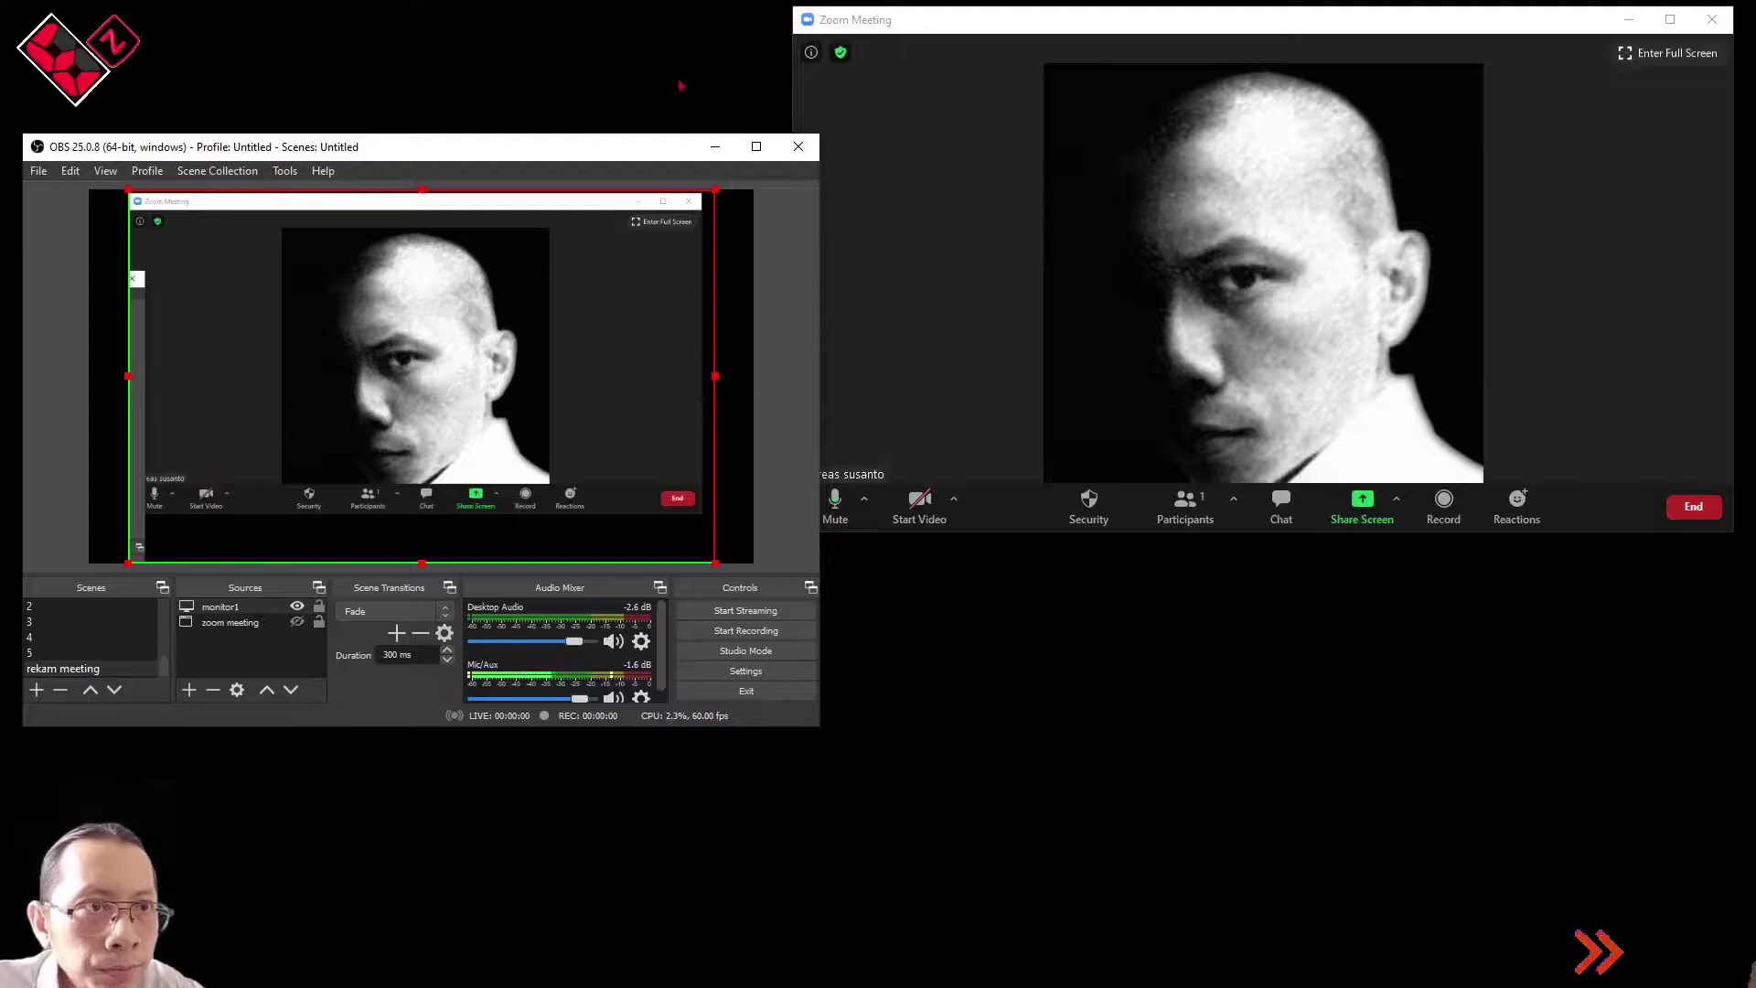
Step: Move the OBS window clear of the Zoom Meeting window so it does not cover the captured area
drag(567, 155, 519, 104)
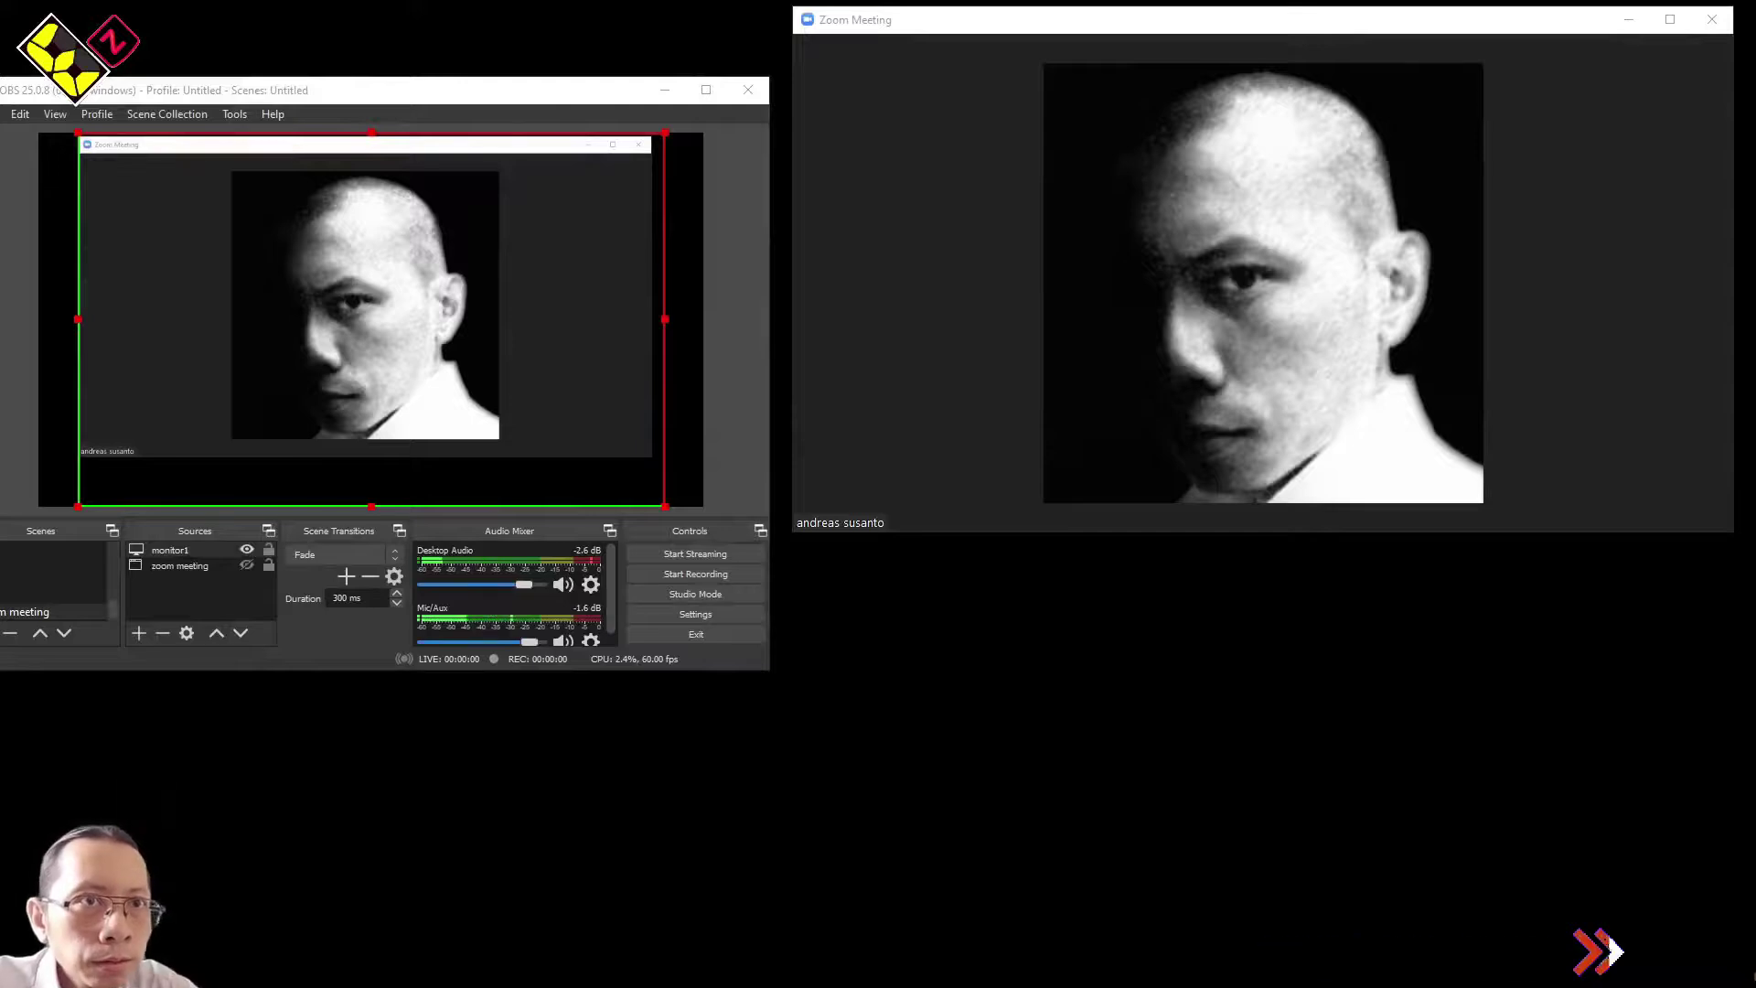
mouse_move(1145, 254)
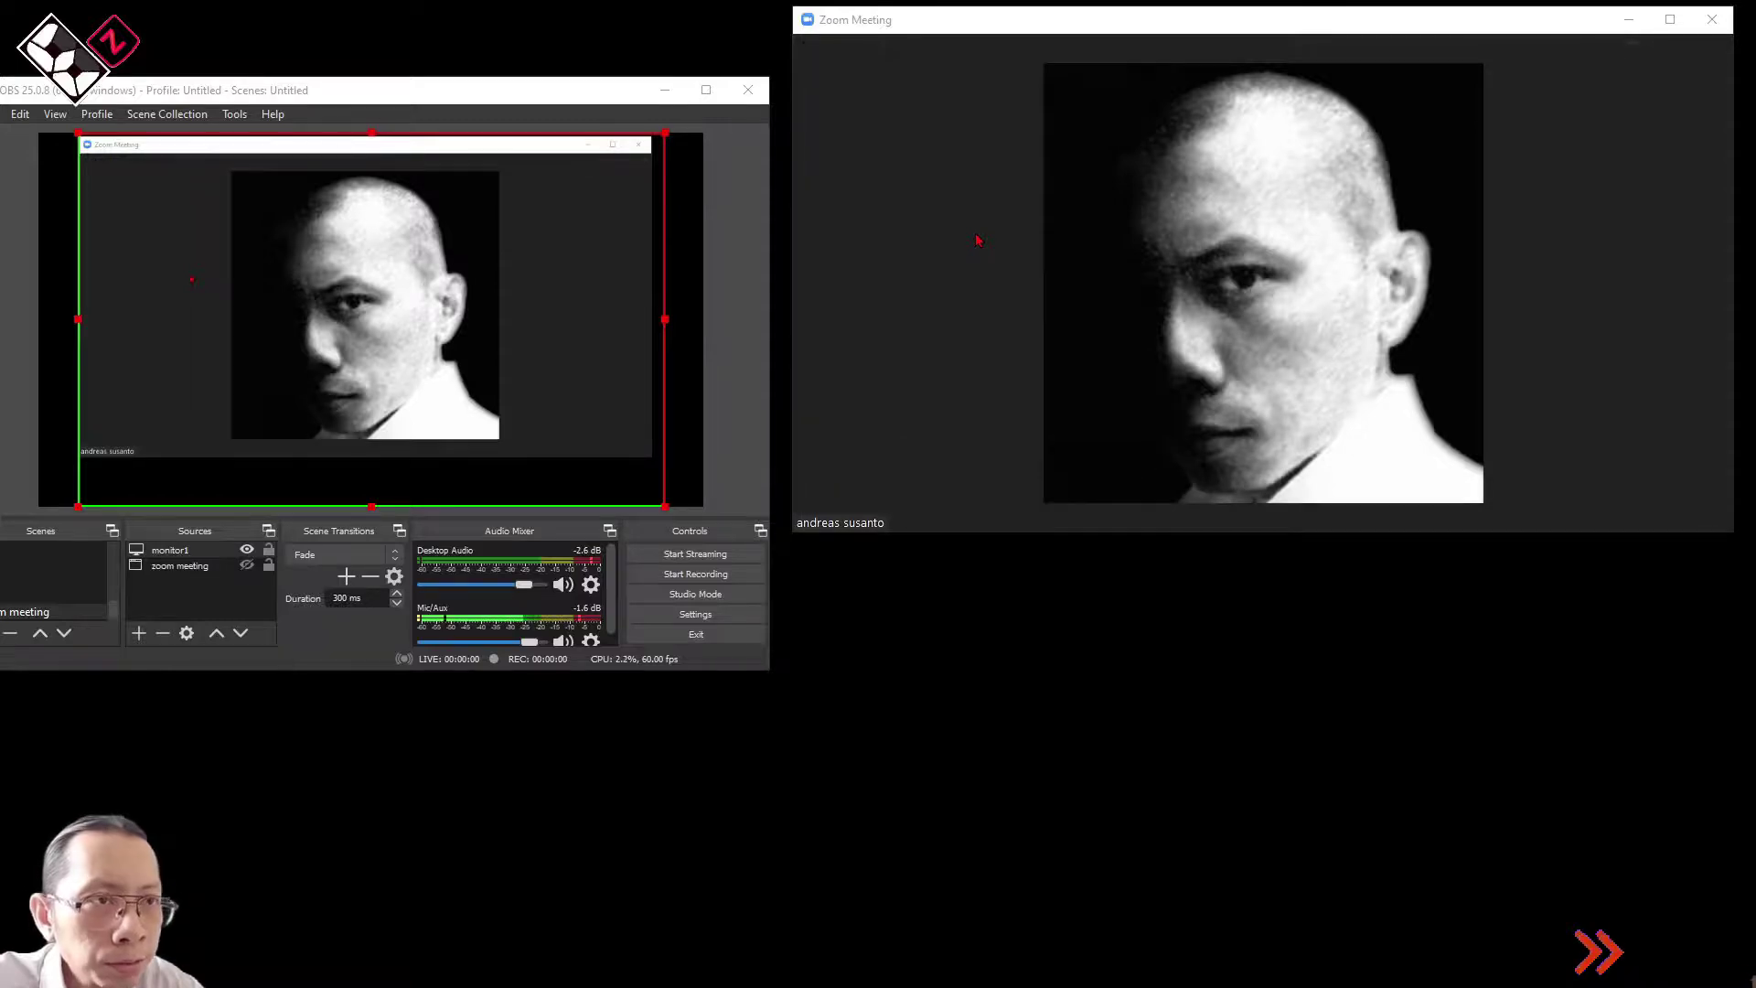
mouse_move(1113, 220)
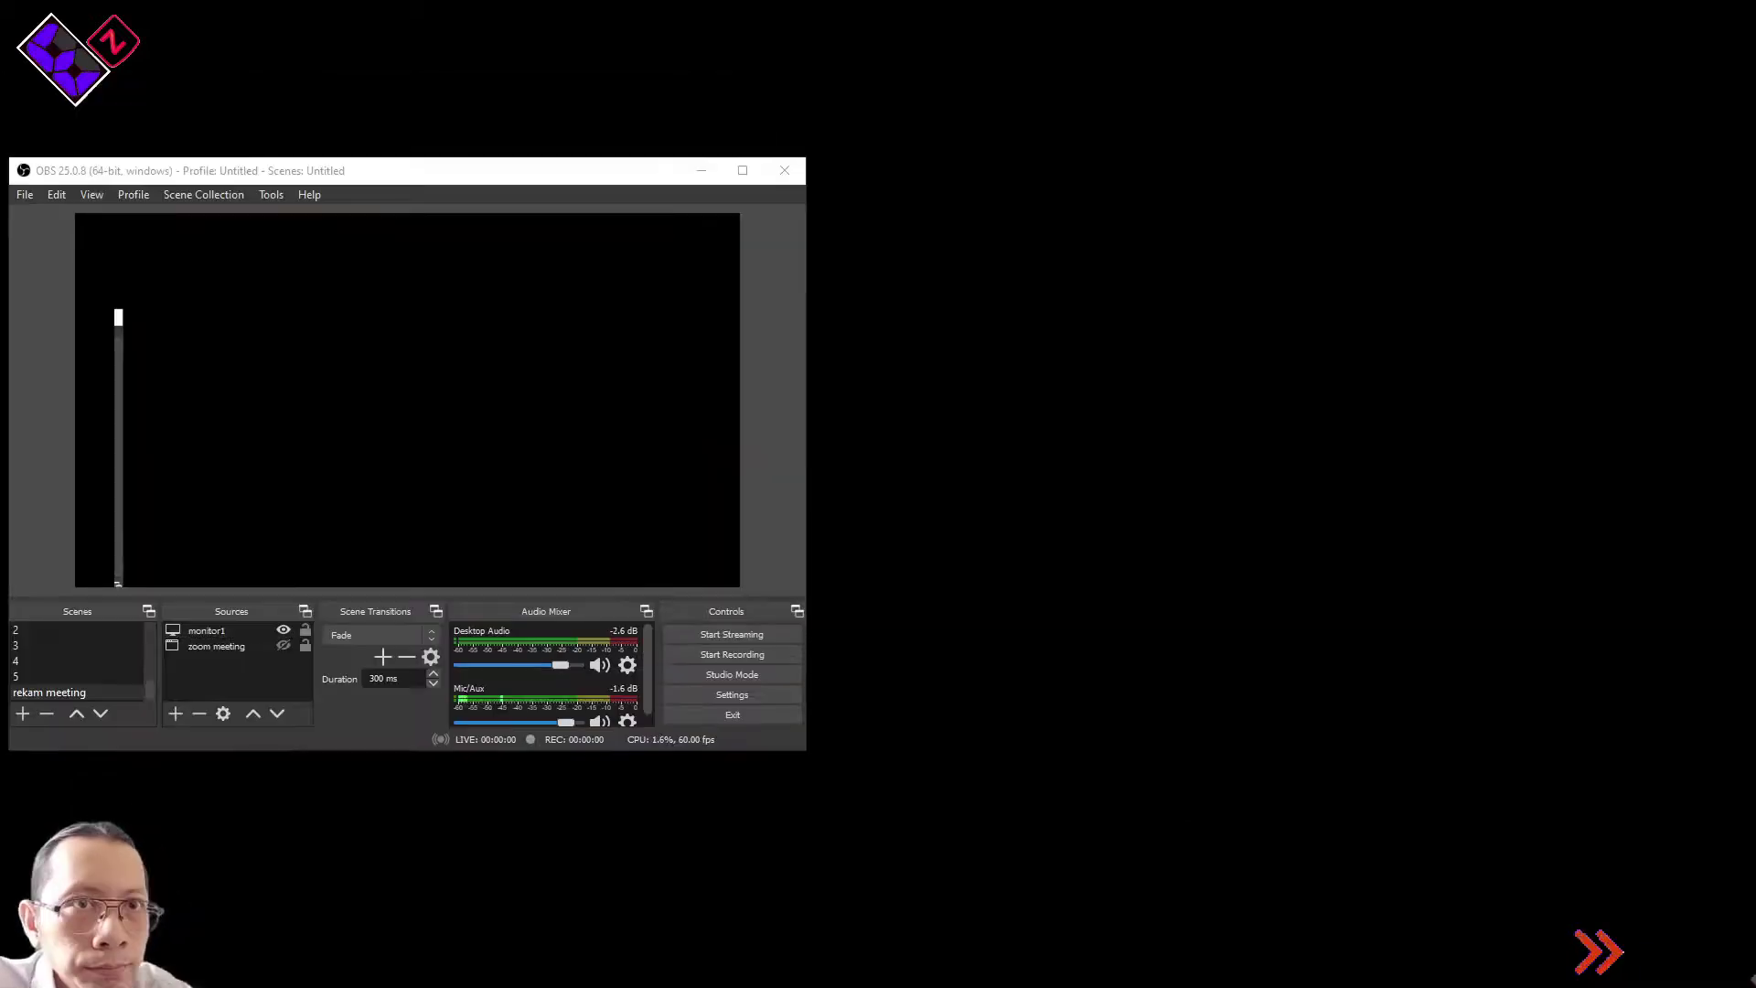
Step: Arrange the Microsoft Teams meeting window and the OBS window side by side on the captured display
drag(1331, 91, 1196, 177)
click(471, 174)
mouse_move(472, 174)
mouse_down()
mouse_move(436, 169)
mouse_move(463, 173)
mouse_move(467, 154)
mouse_up()
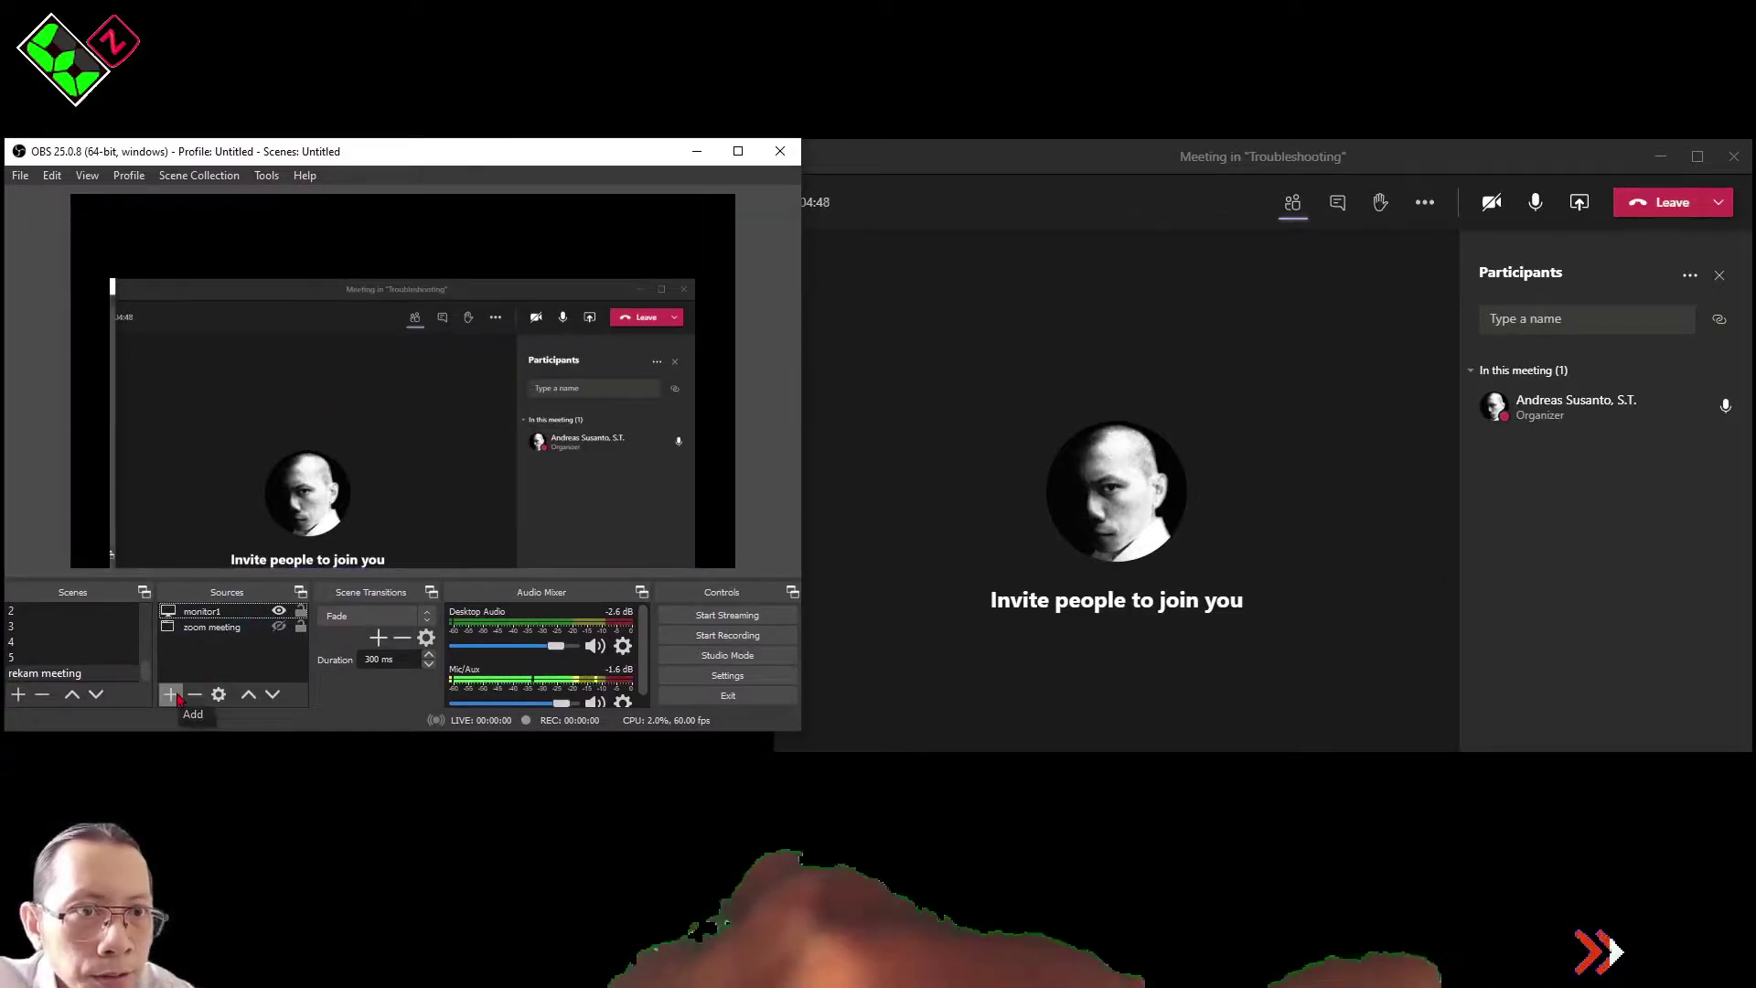
Step: Hide the monitor1 source and add a Window Capture named ms teams for the Teams "Troubleshooting" meeting window
click(279, 610)
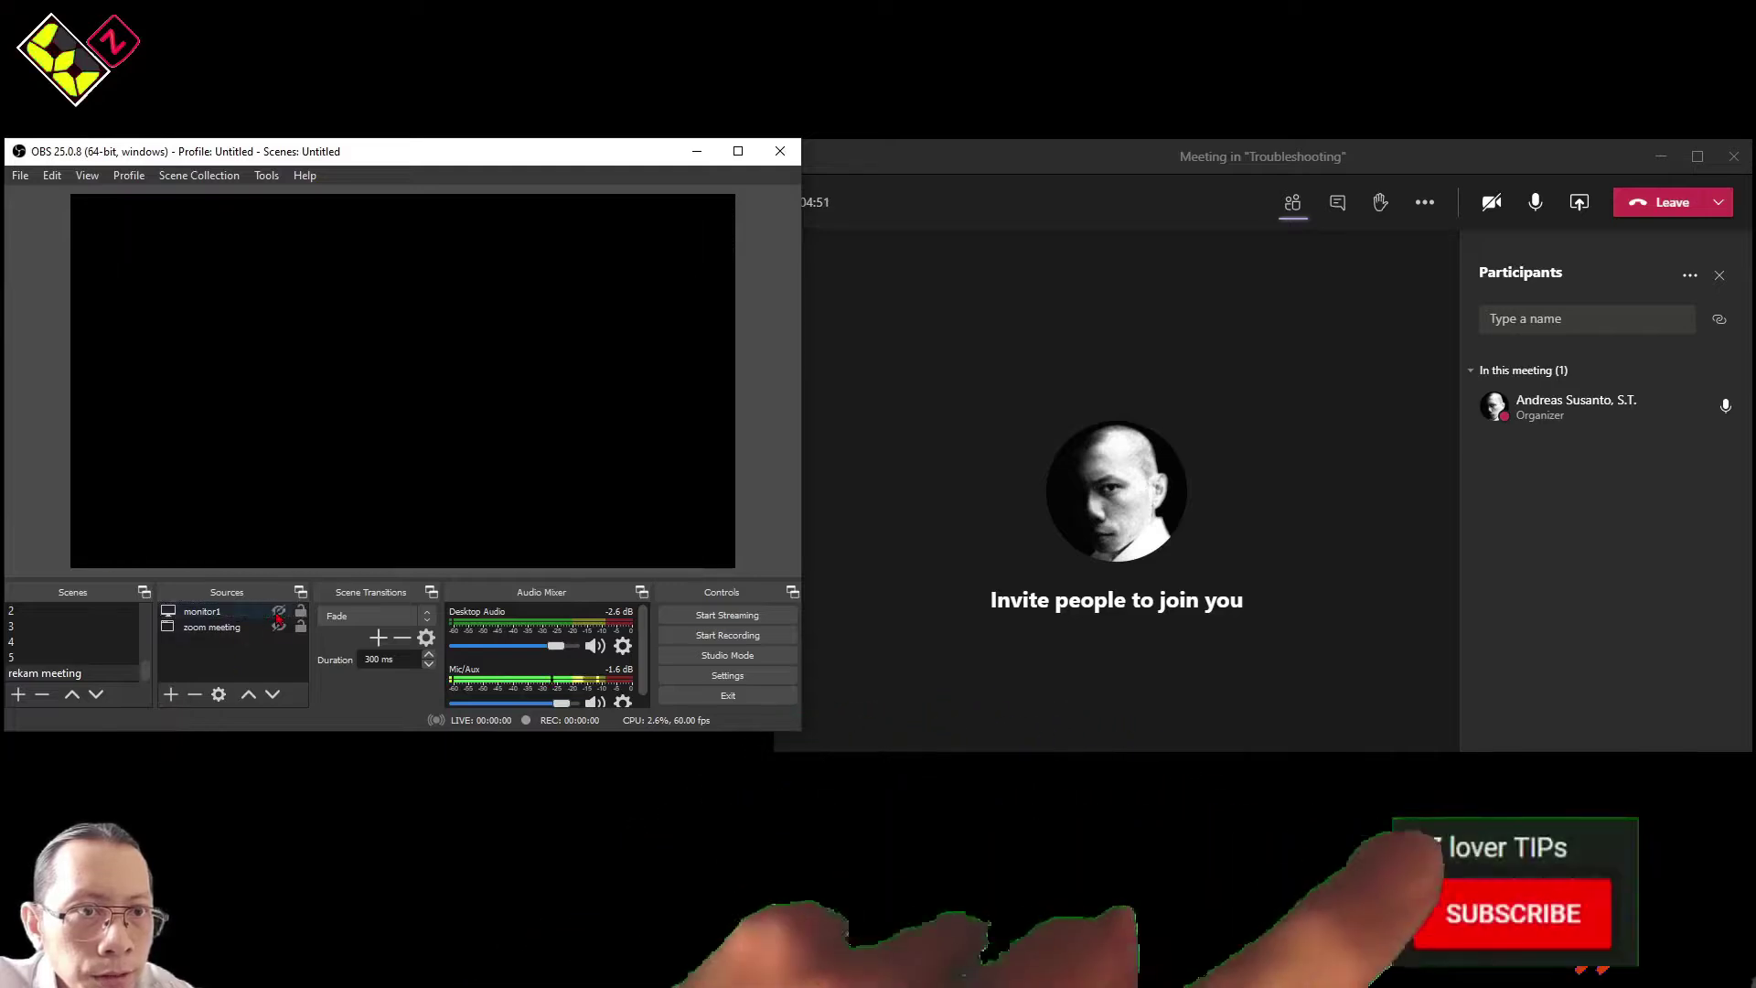
click(172, 693)
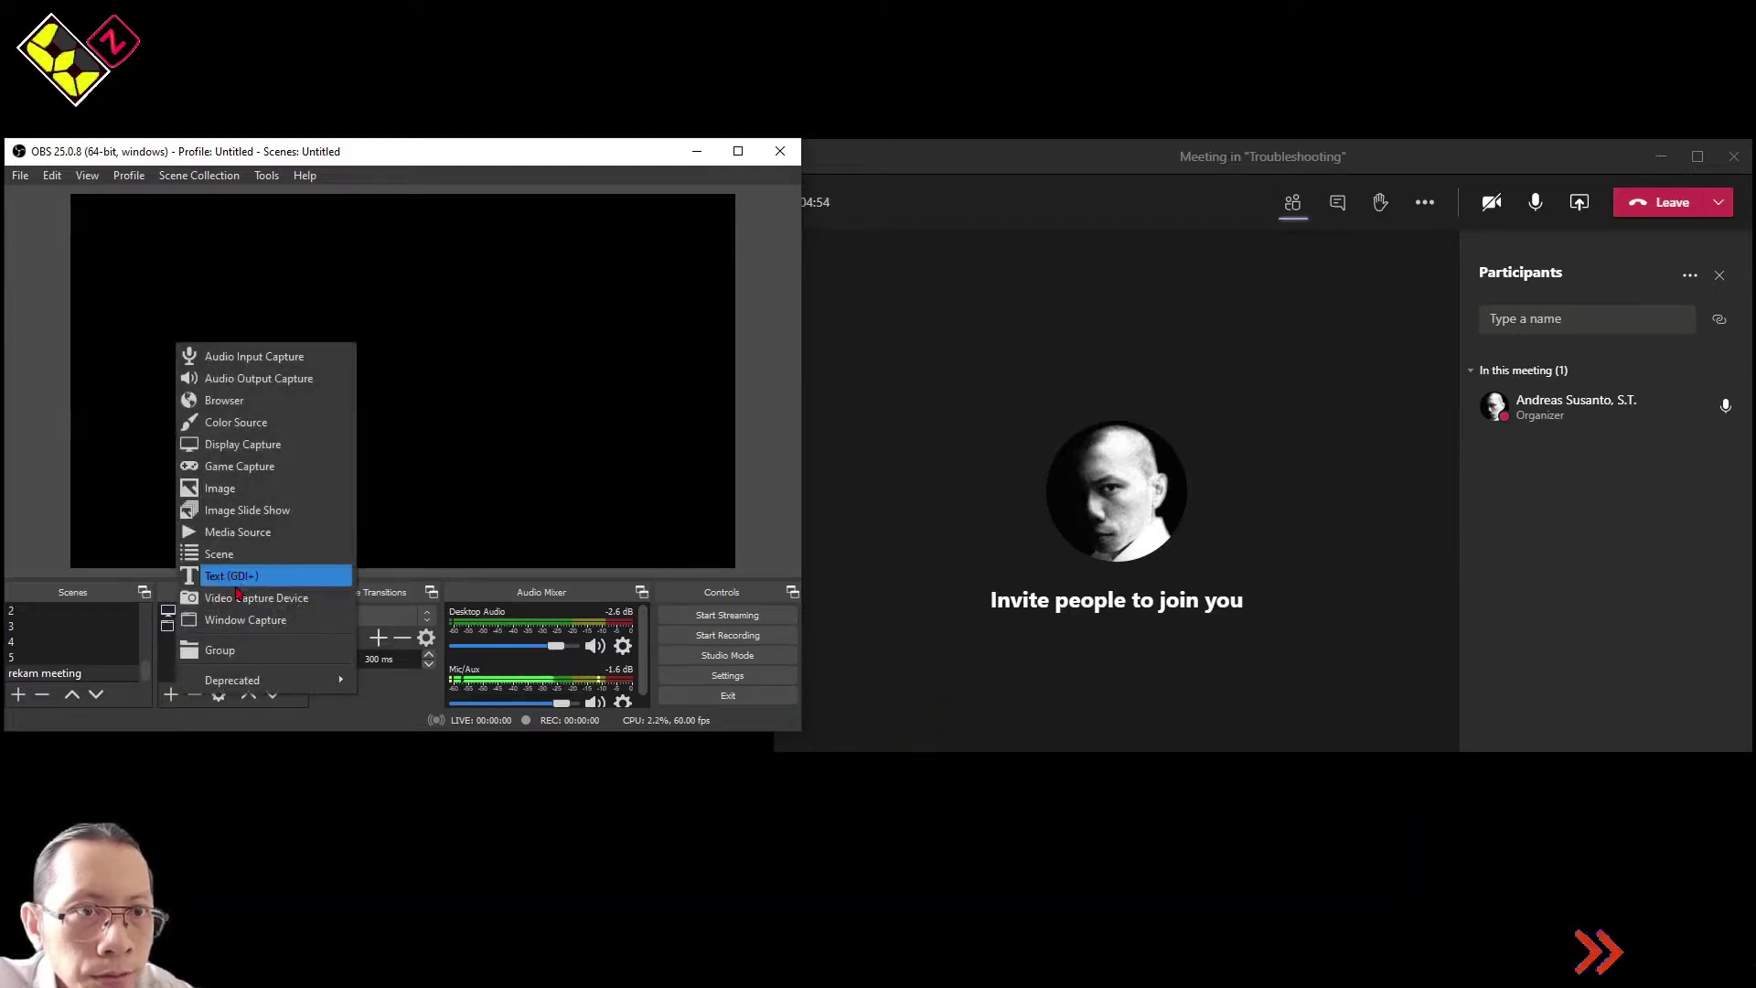
click(251, 621)
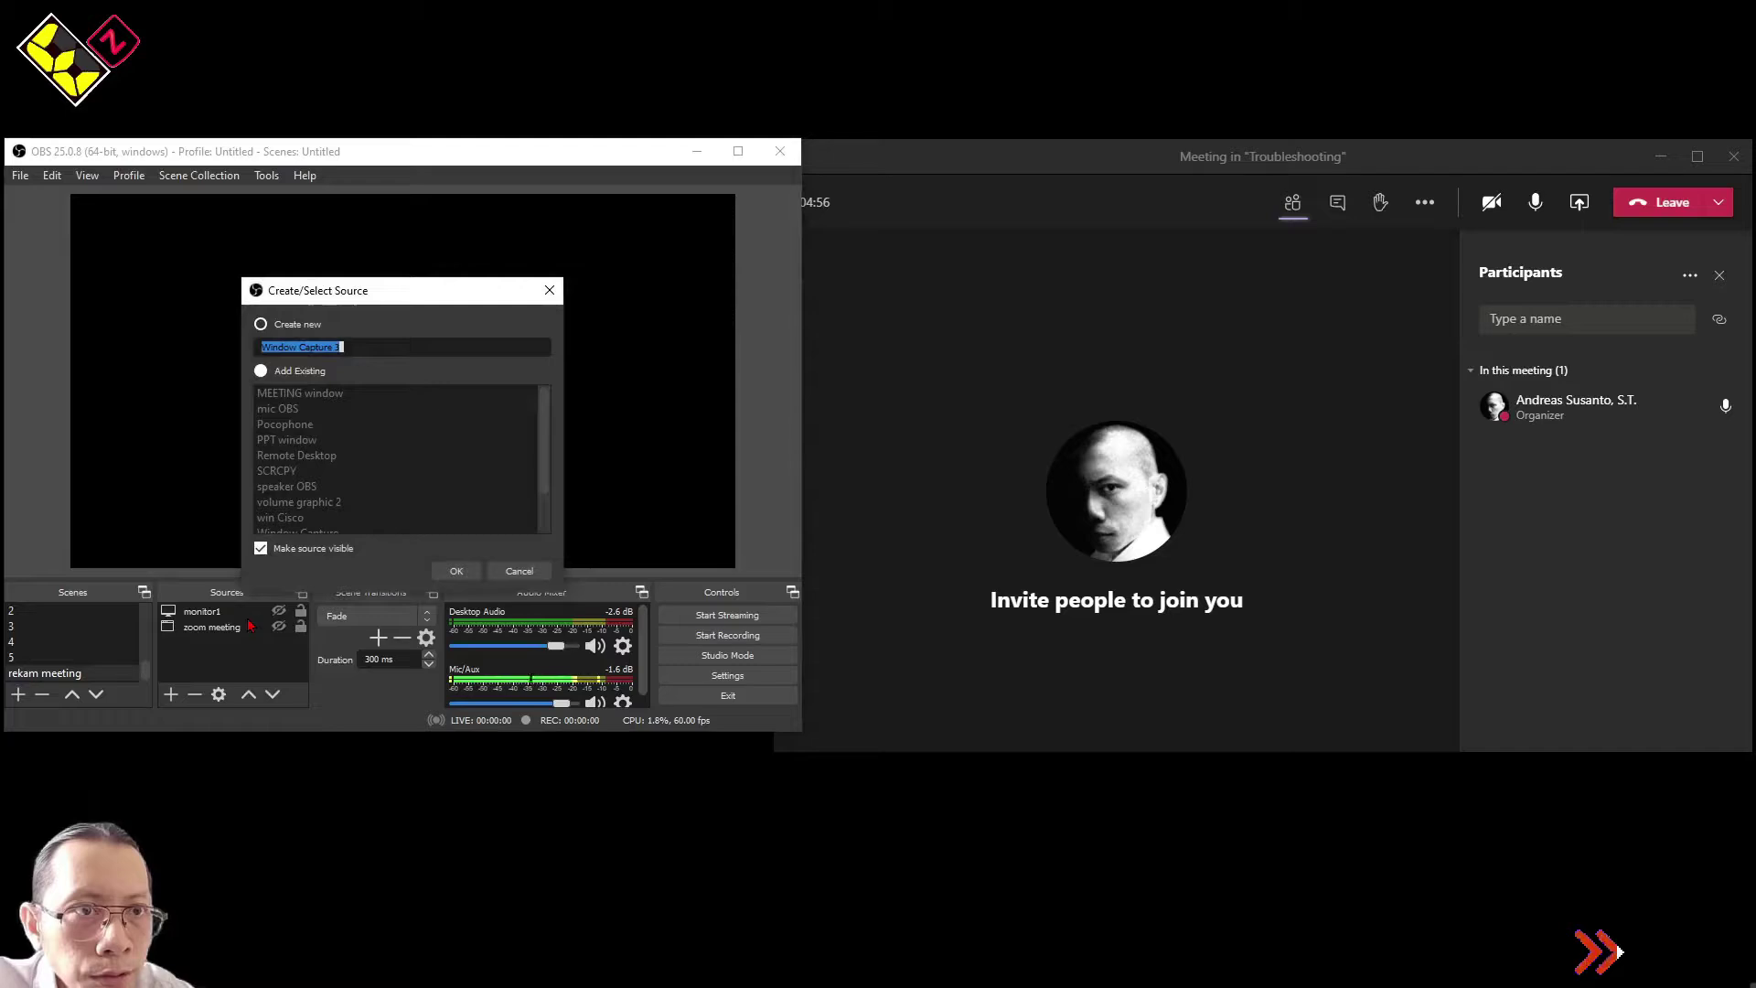
text(ms teams)
click(452, 569)
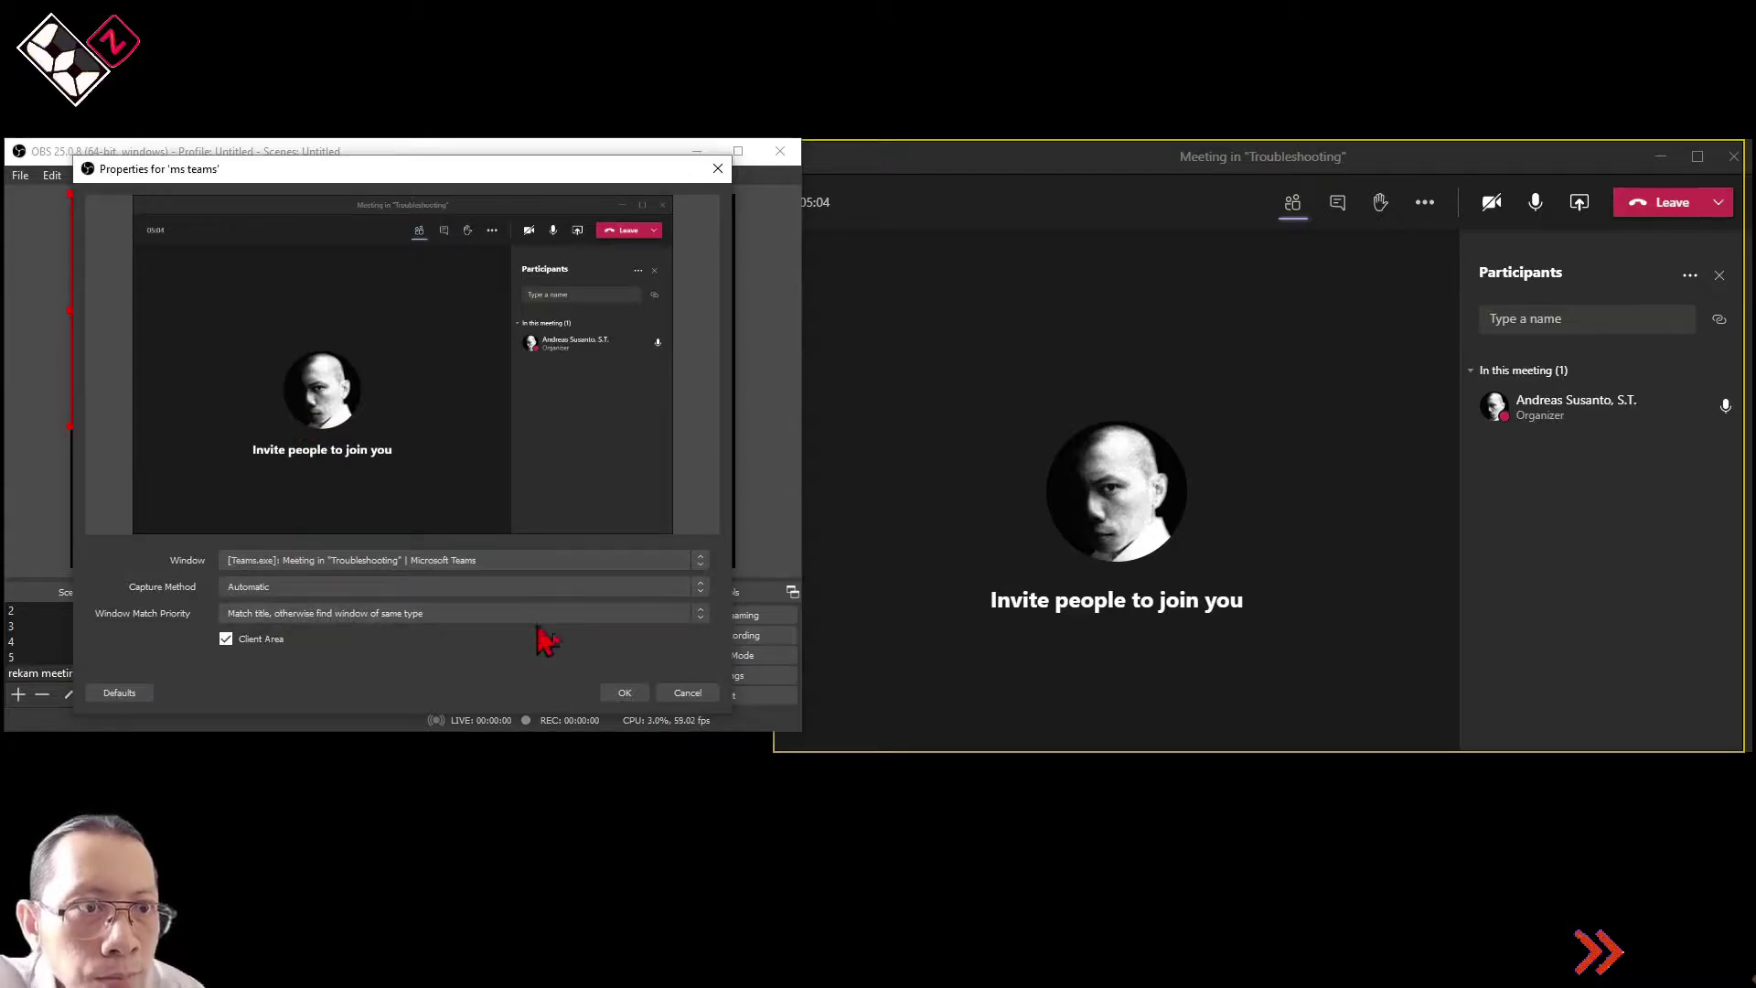
click(624, 694)
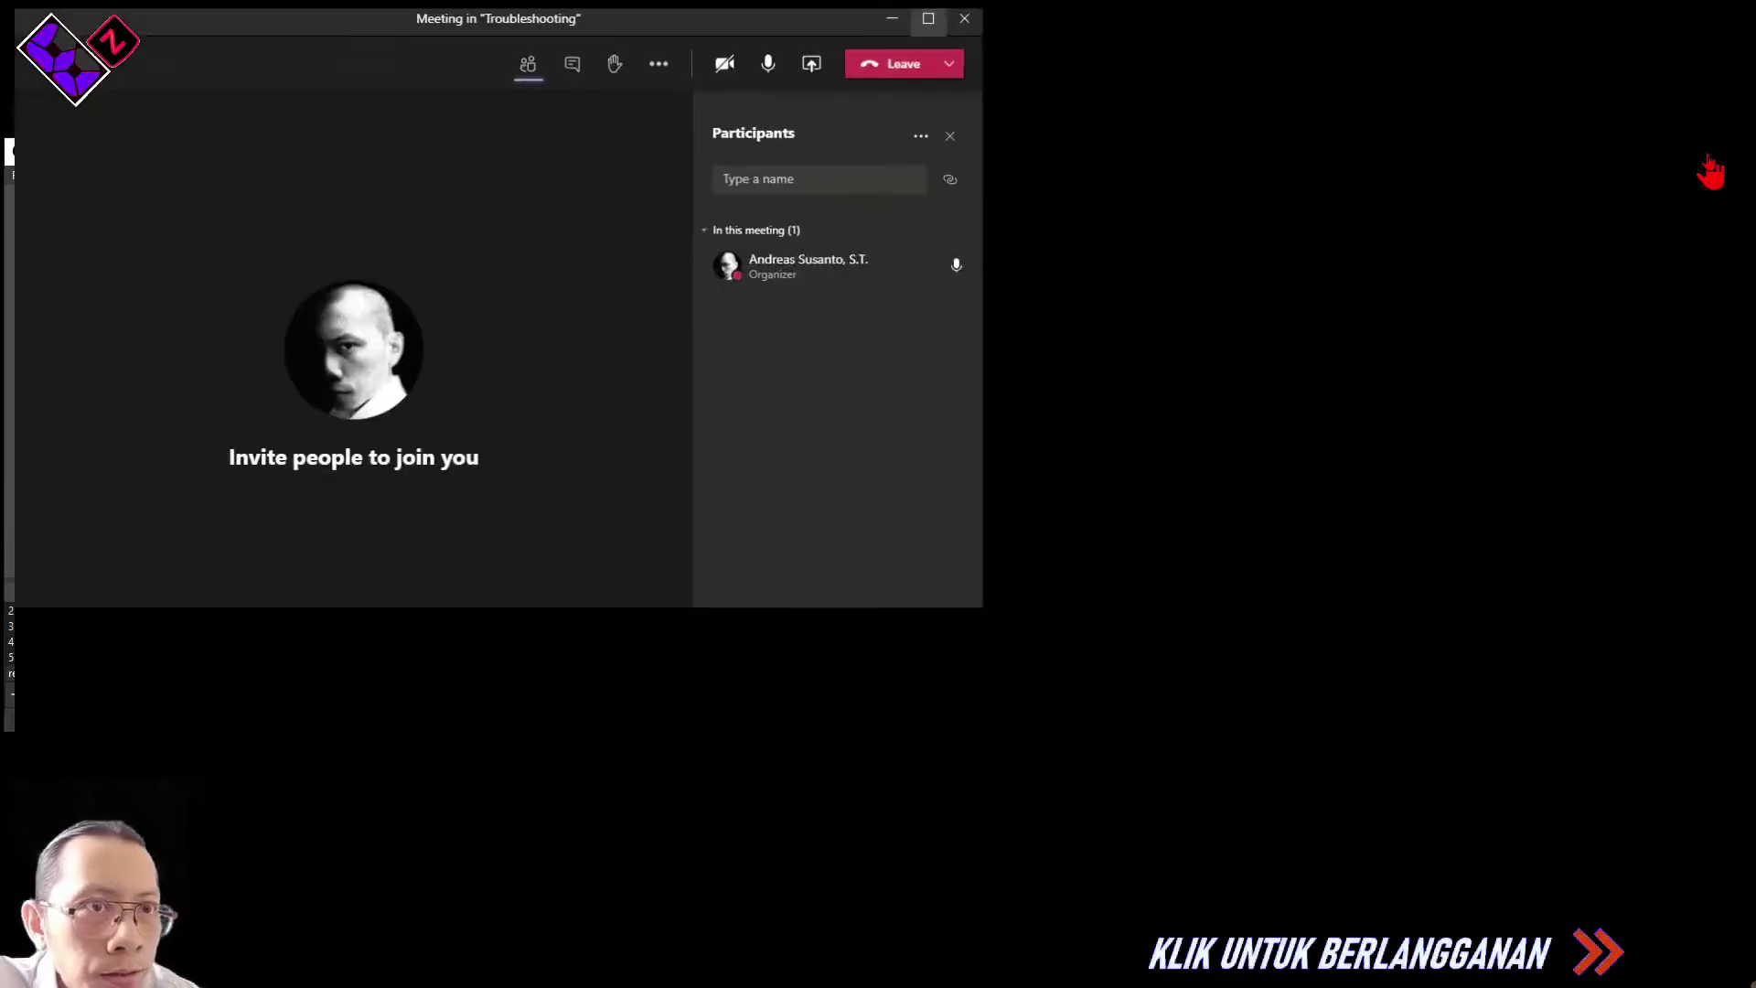
Step: Maximize the Teams meeting window so the ms teams source fills the canvas, and bring OBS back in front
click(928, 18)
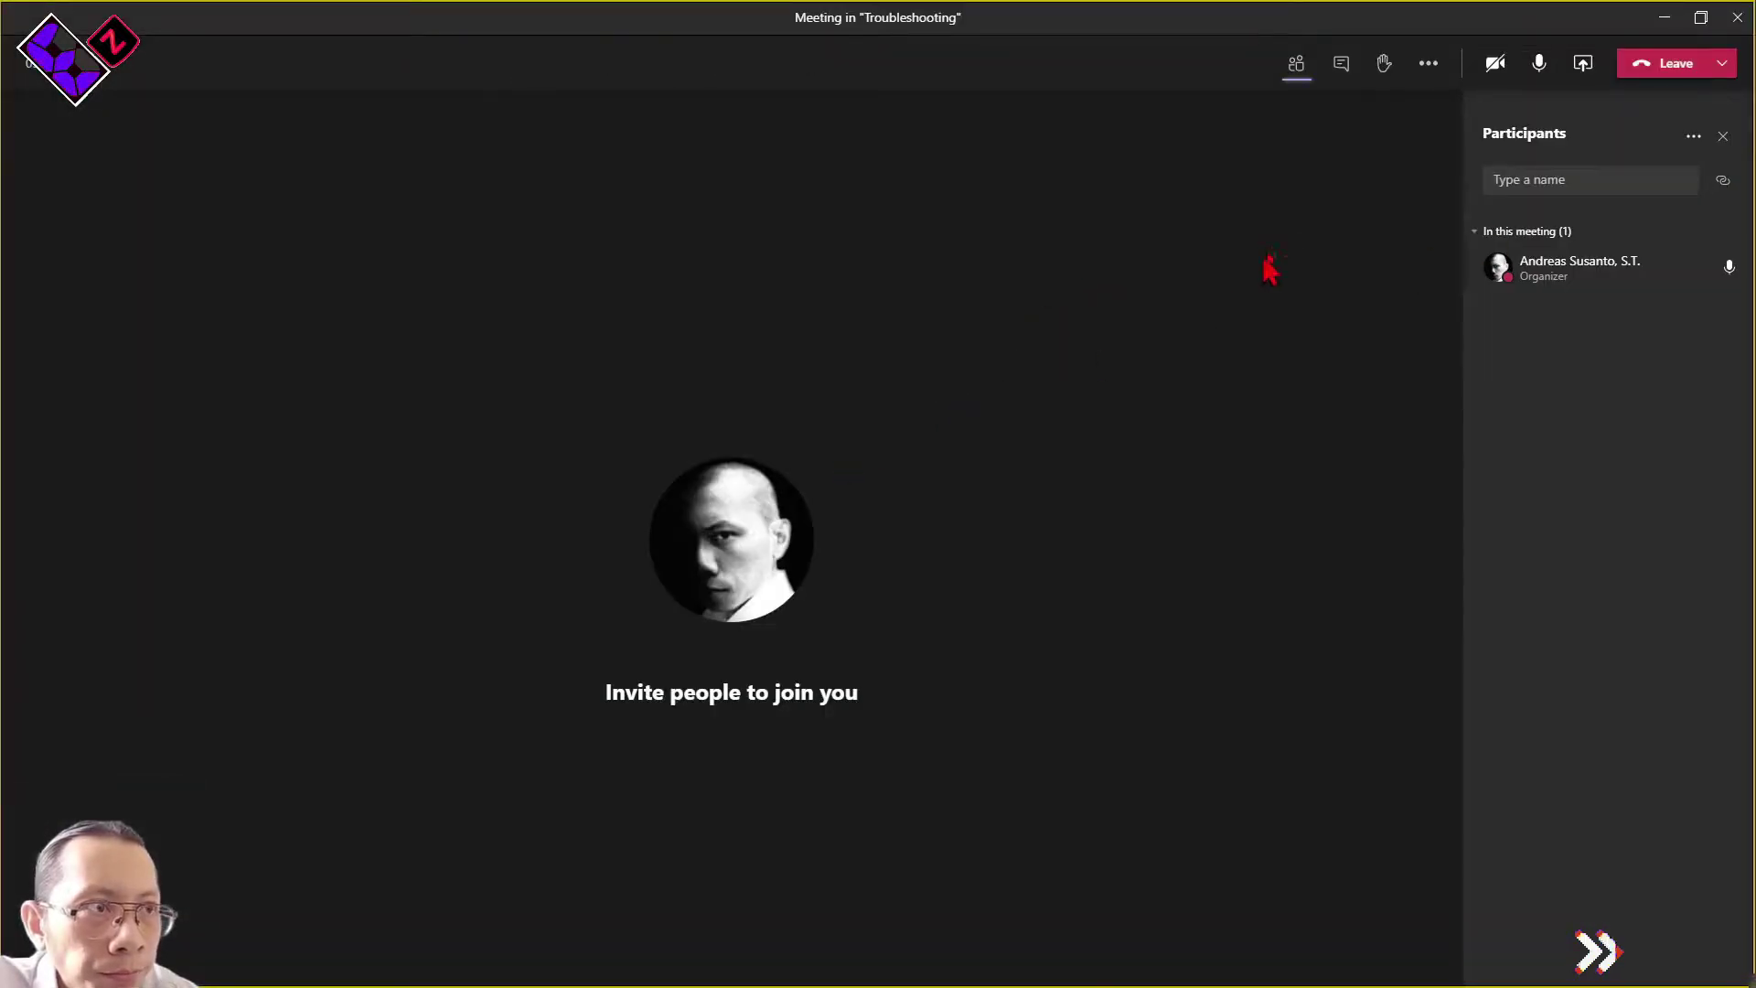
click(1701, 17)
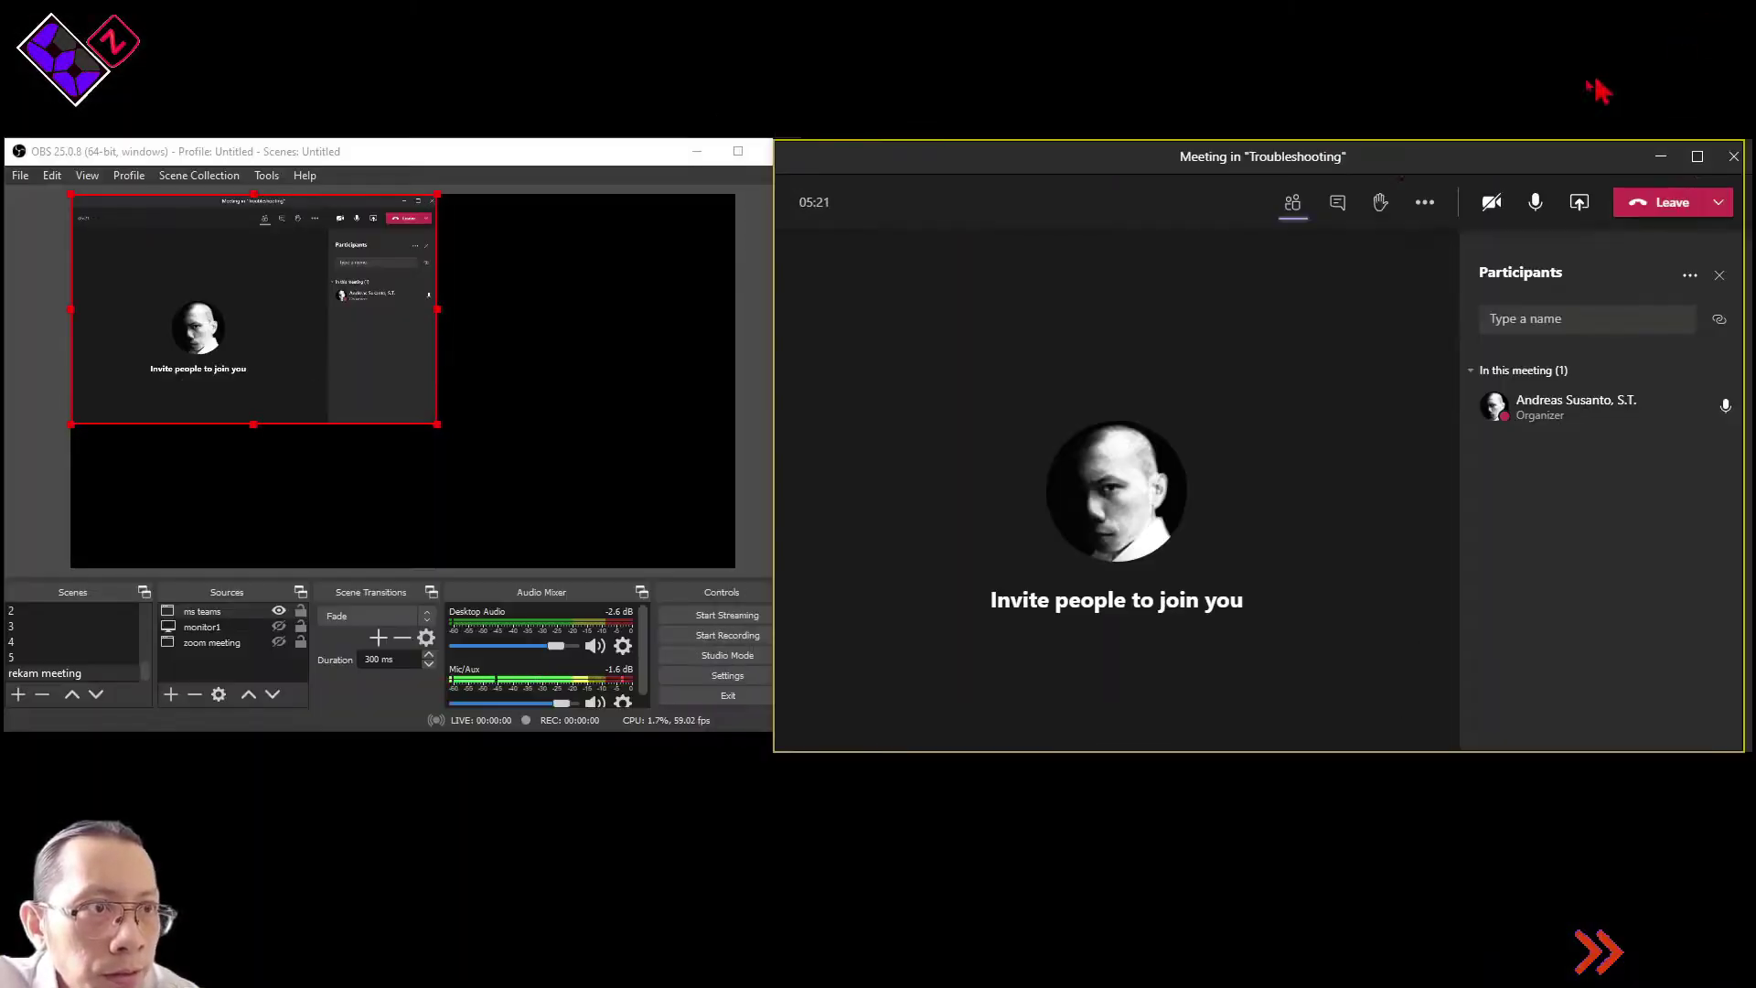
drag(475, 156, 567, 243)
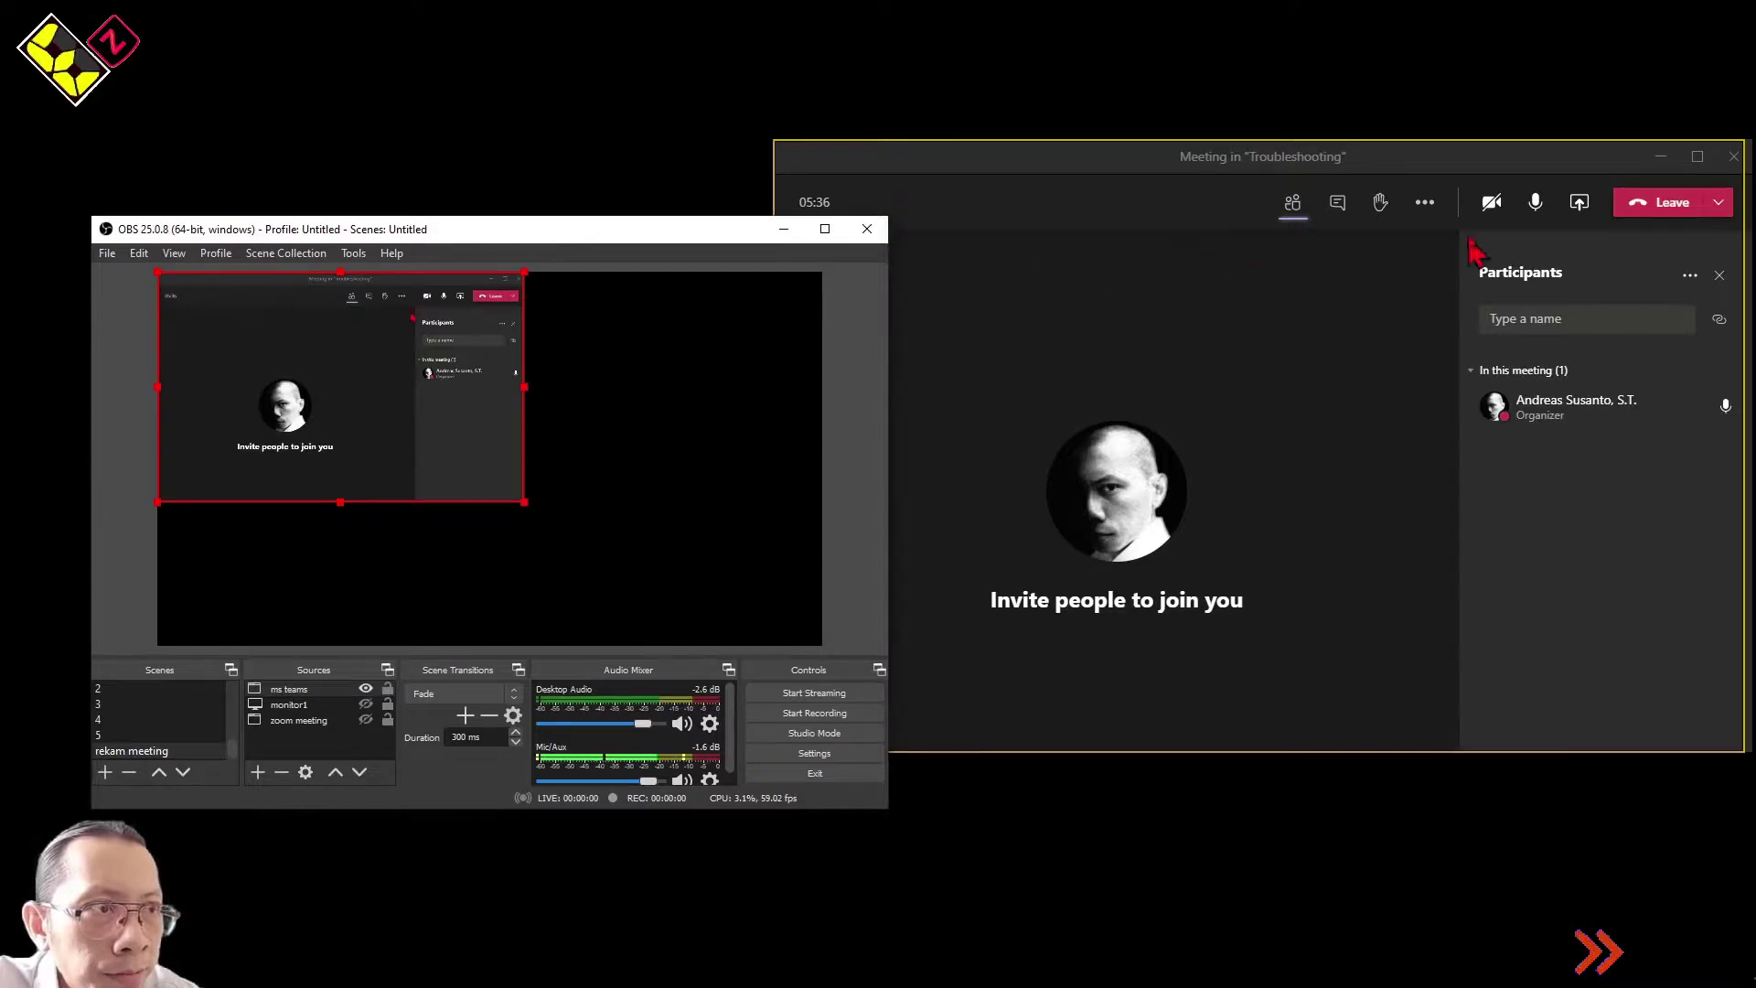
click(1698, 157)
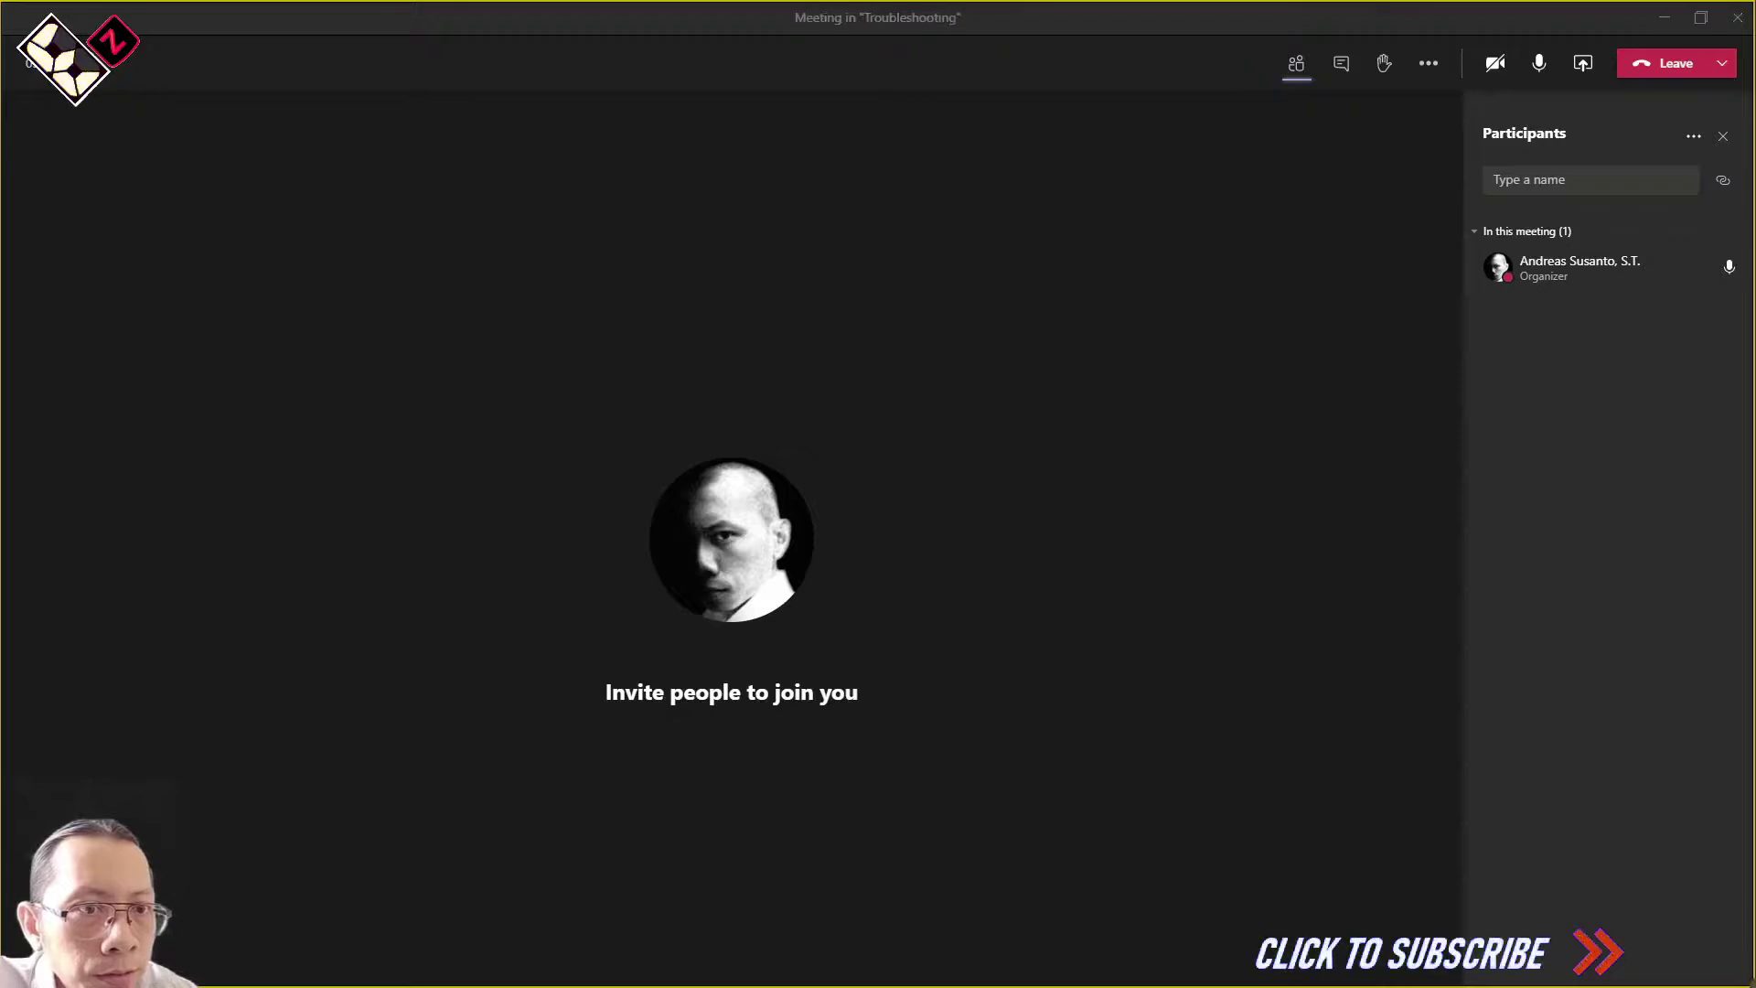
key(alt+Tab)
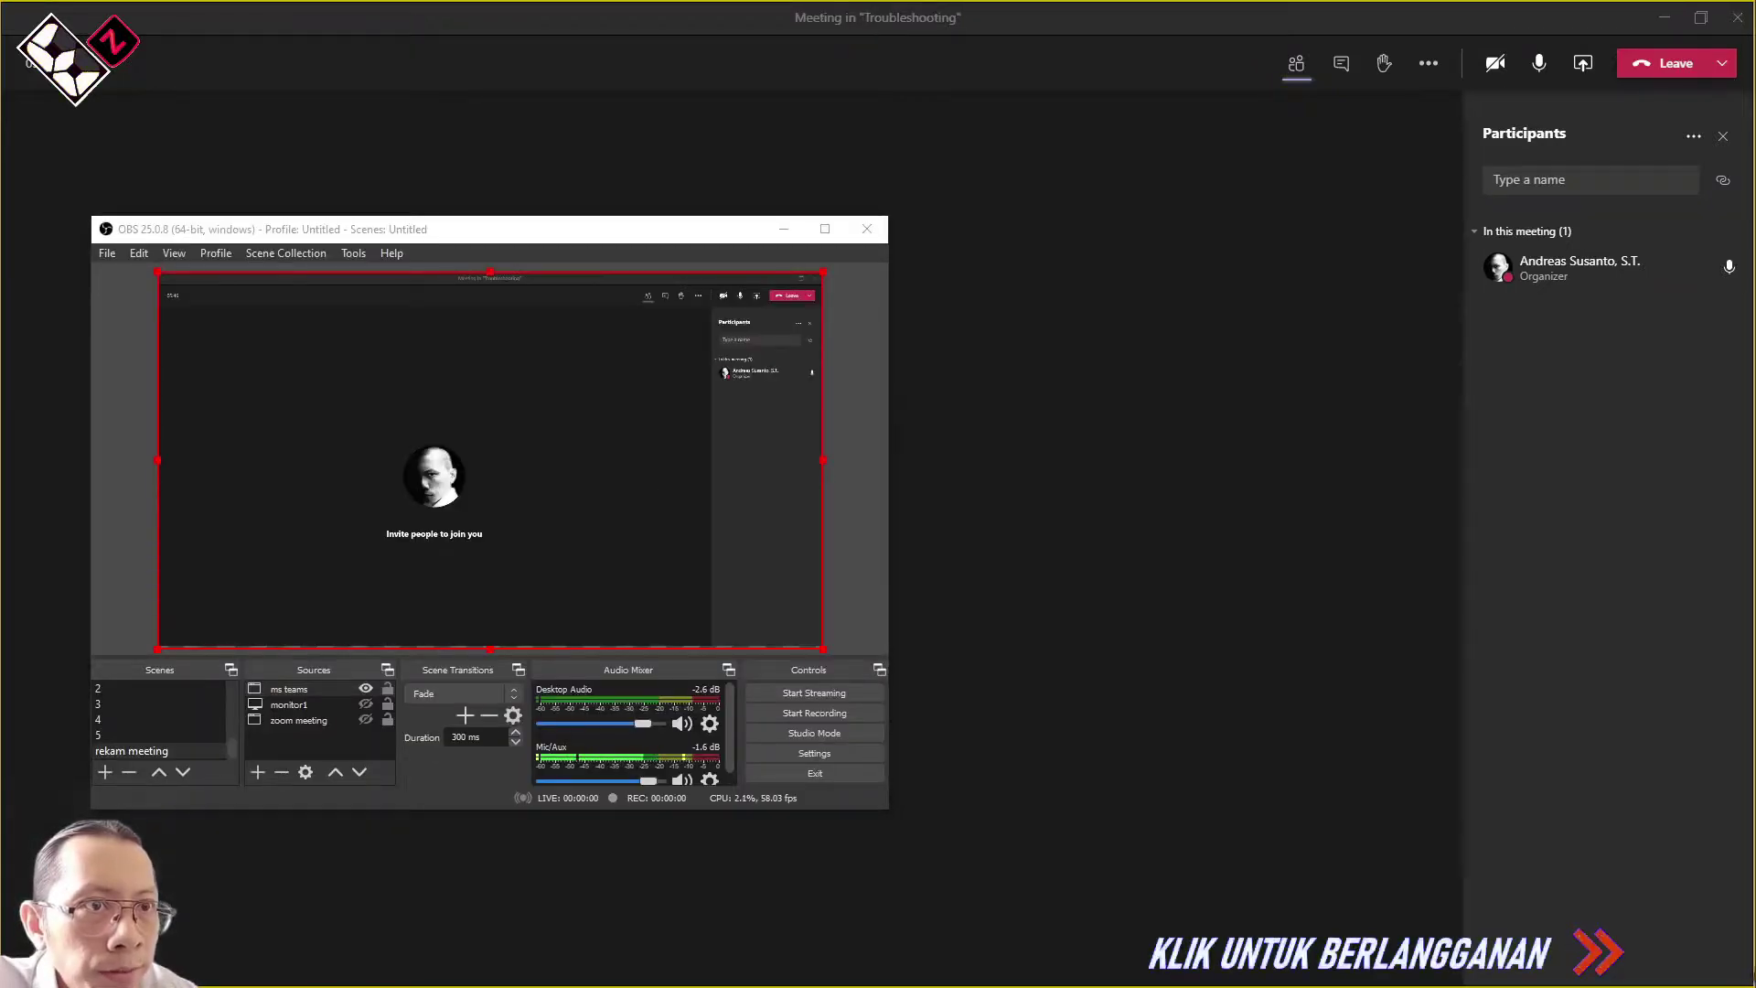
Step: Reposition the OBS window over the Teams meeting and make a short test recording of the ms teams source
drag(637, 219, 933, 141)
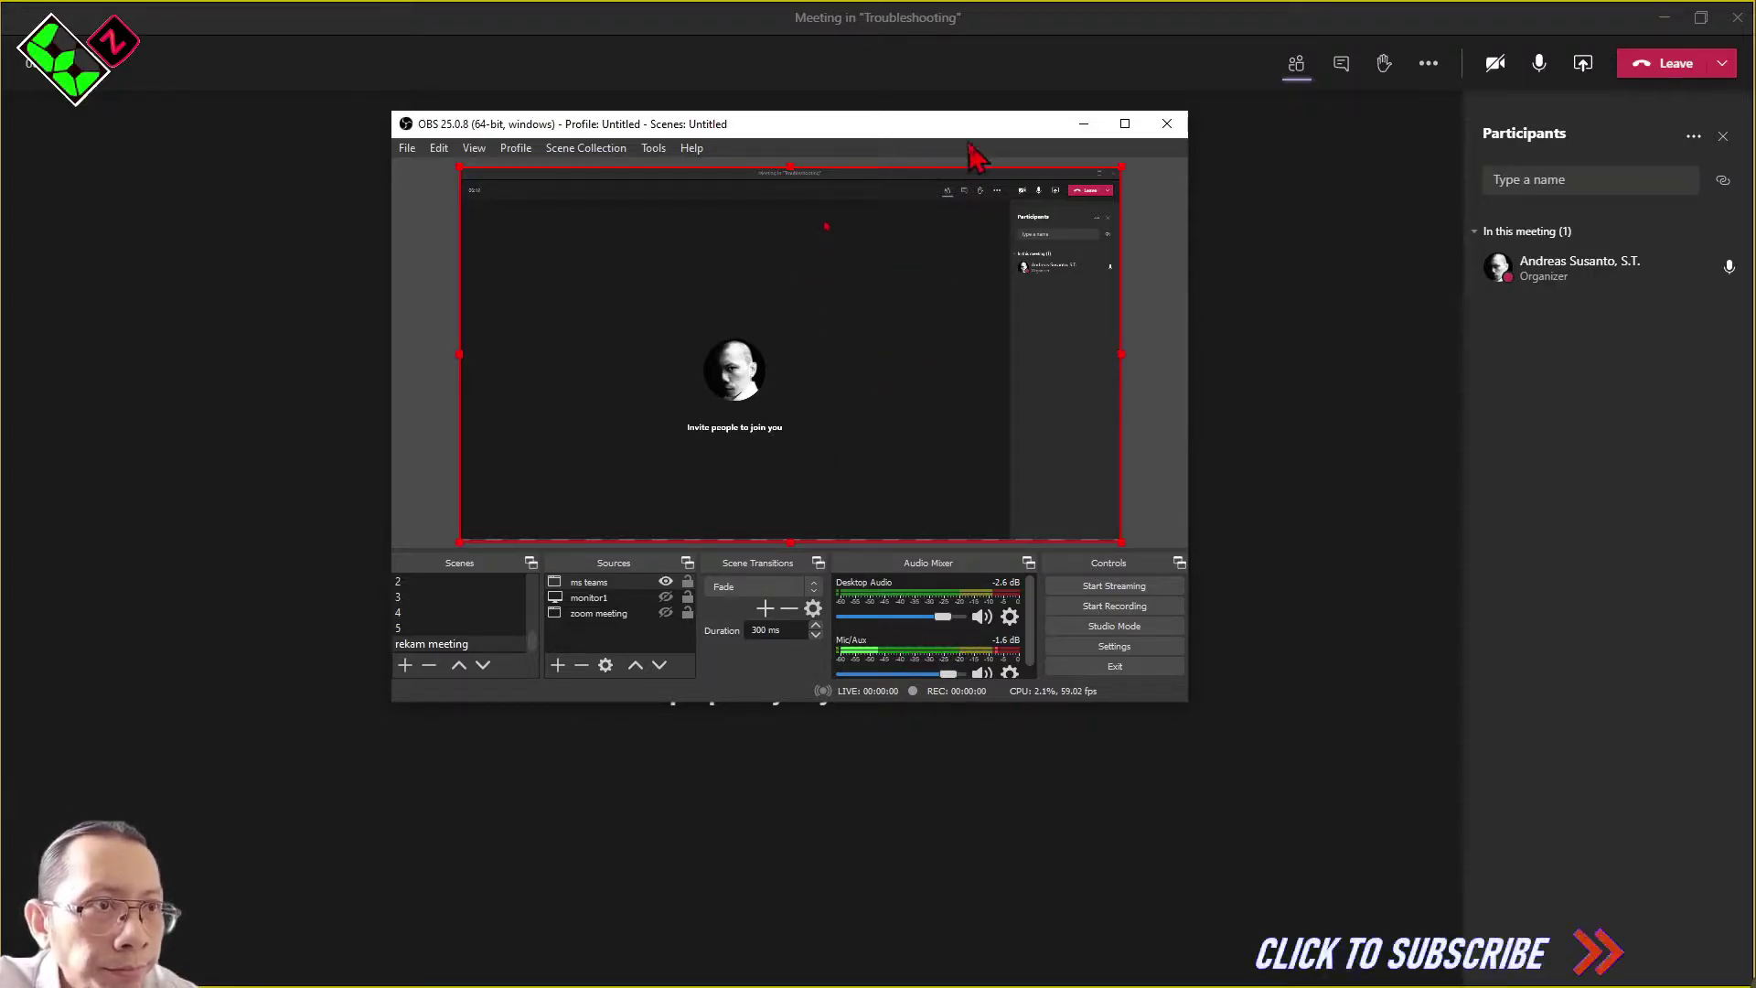
drag(971, 137, 755, 137)
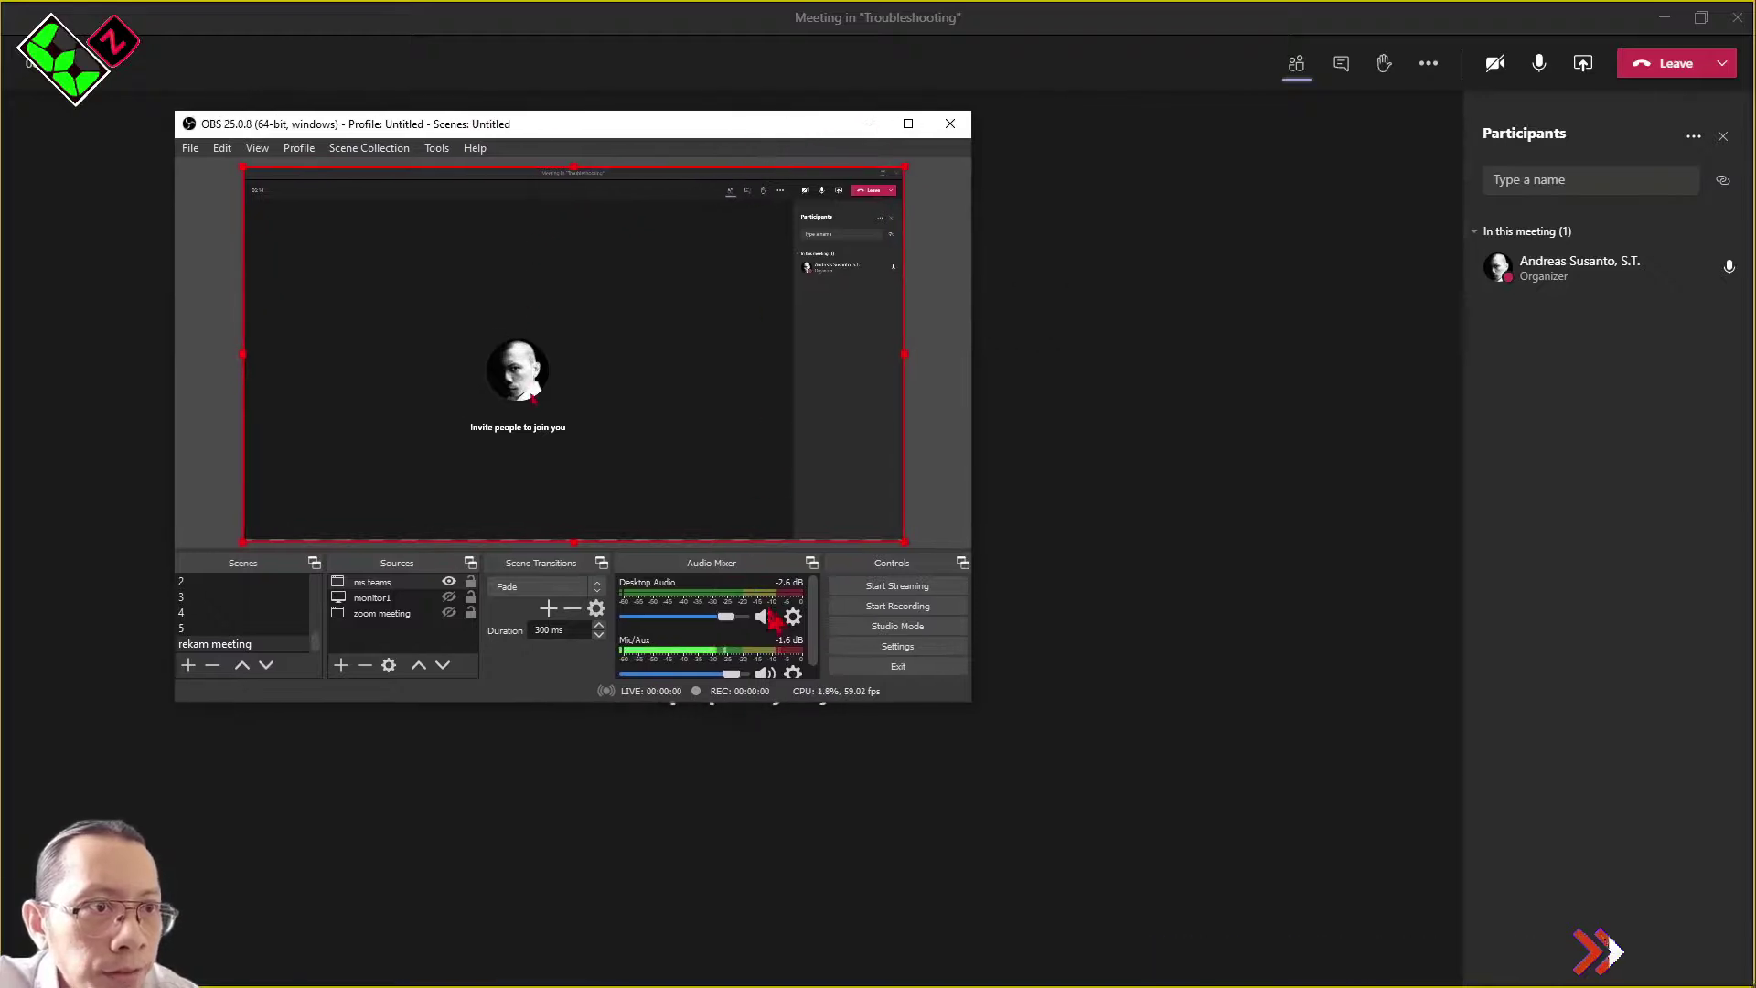
click(879, 608)
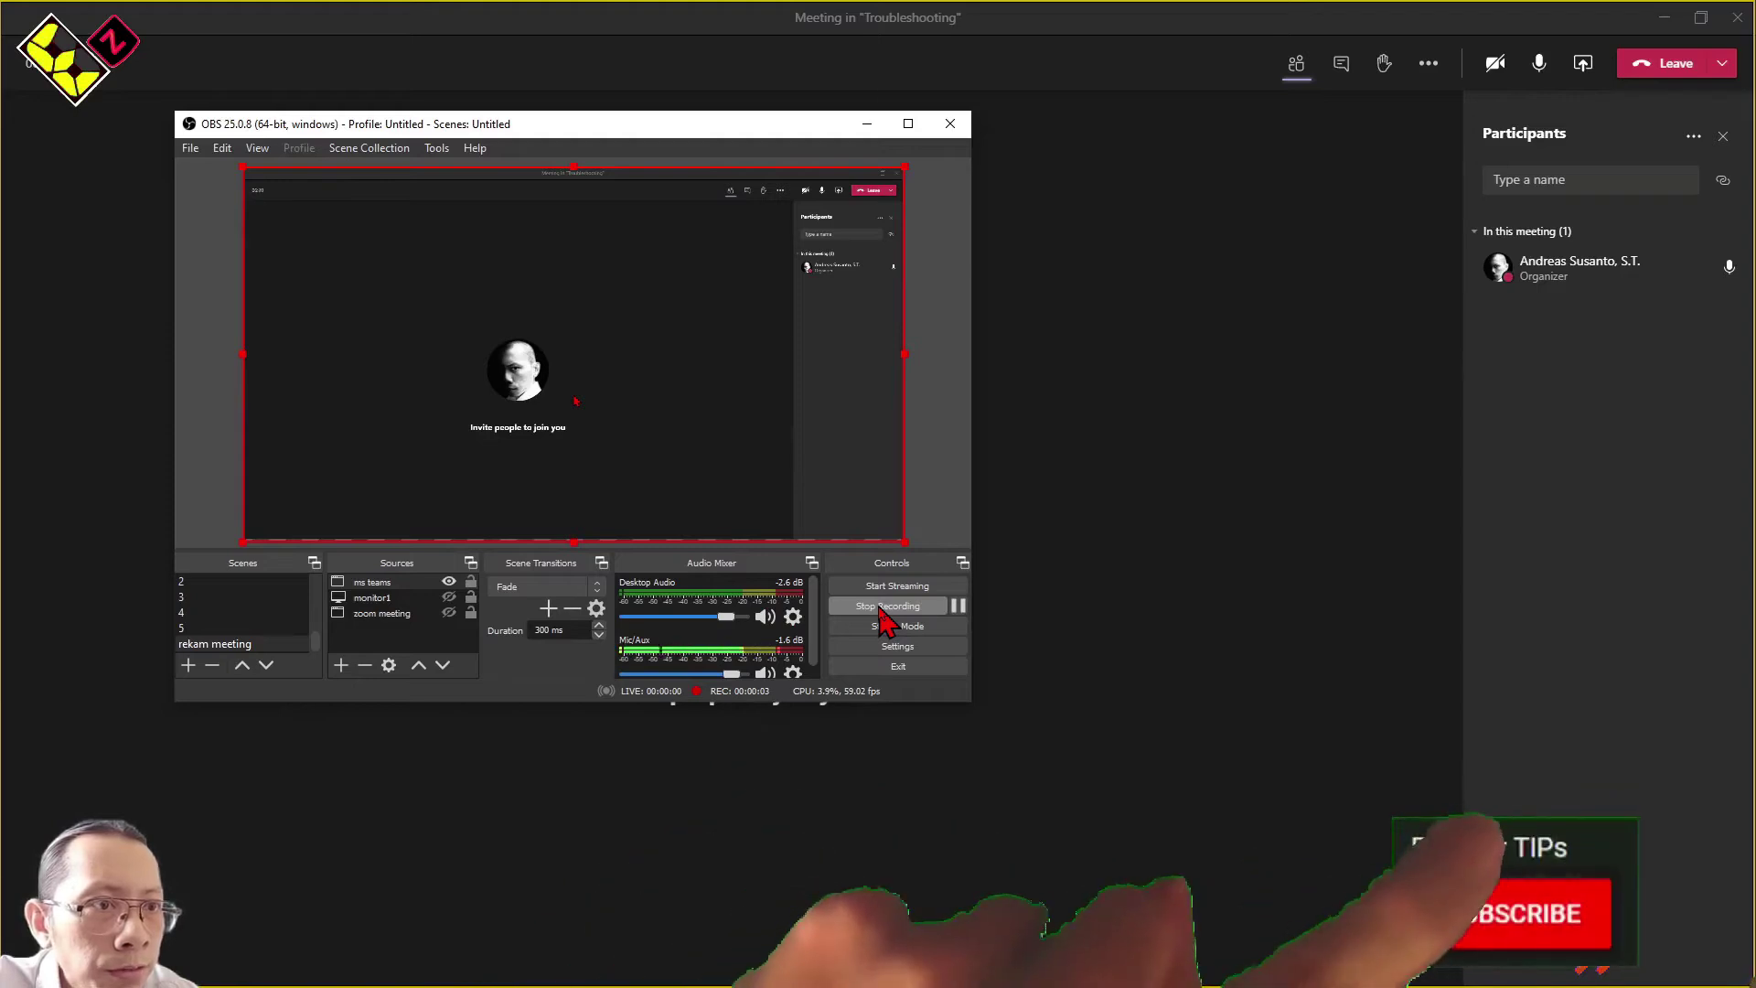
click(880, 605)
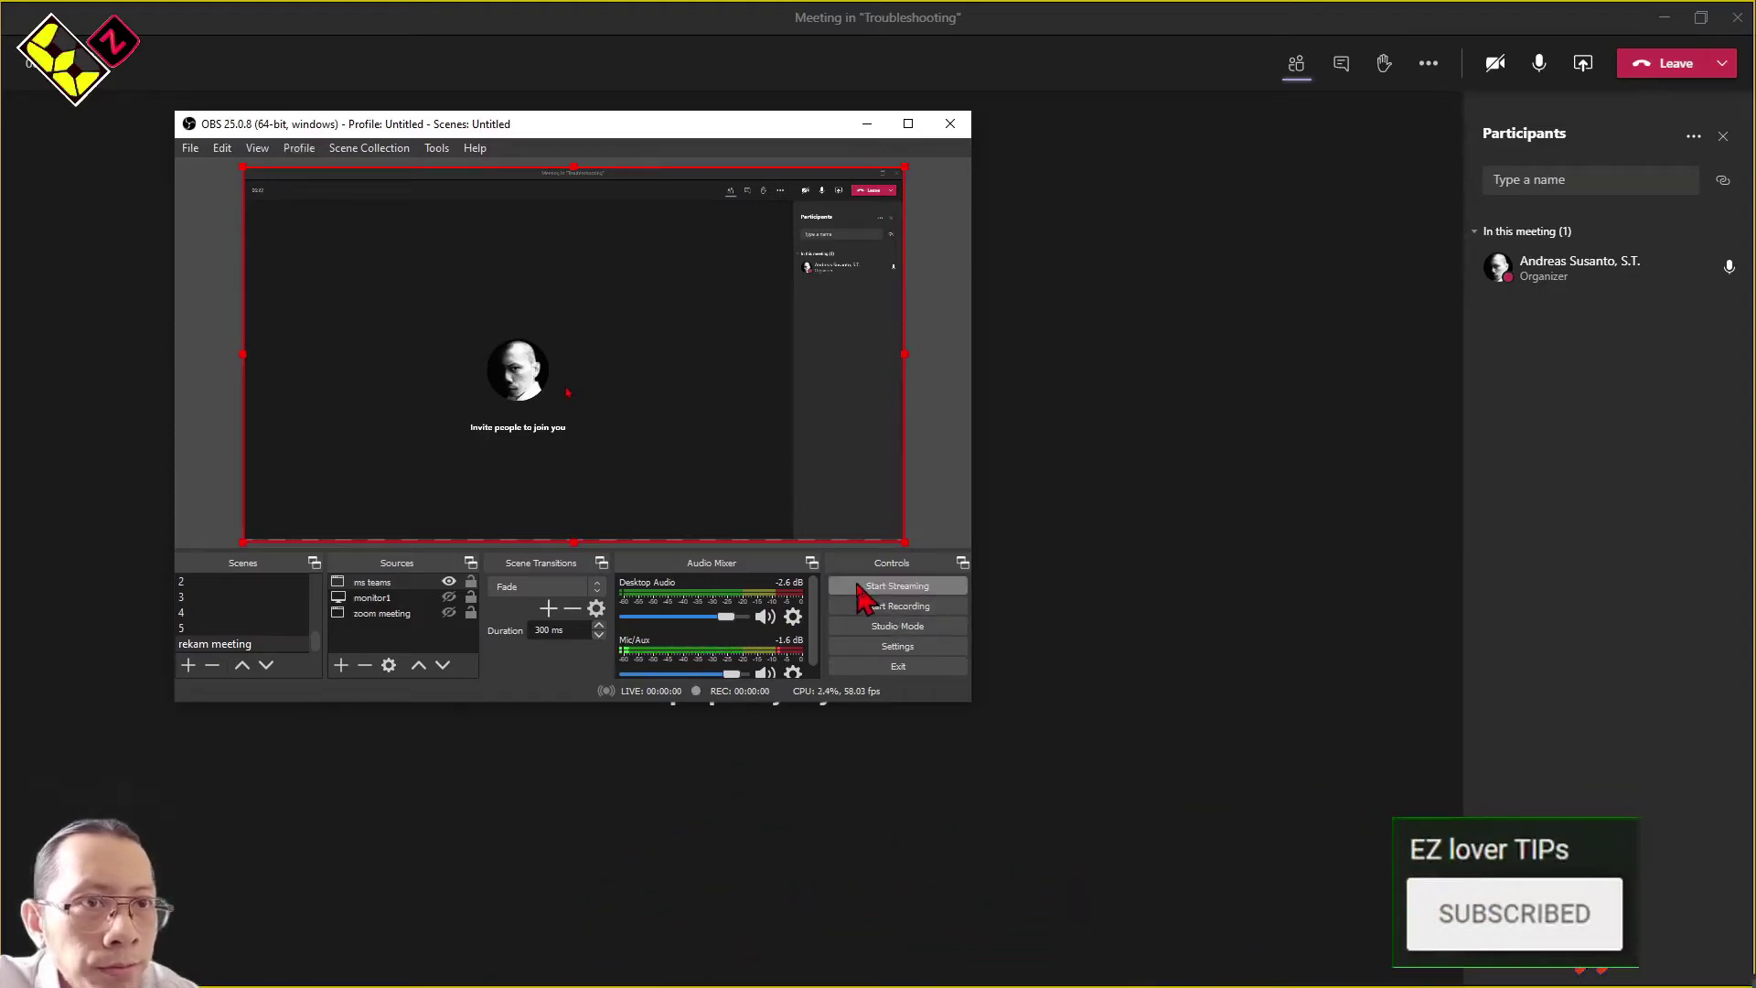